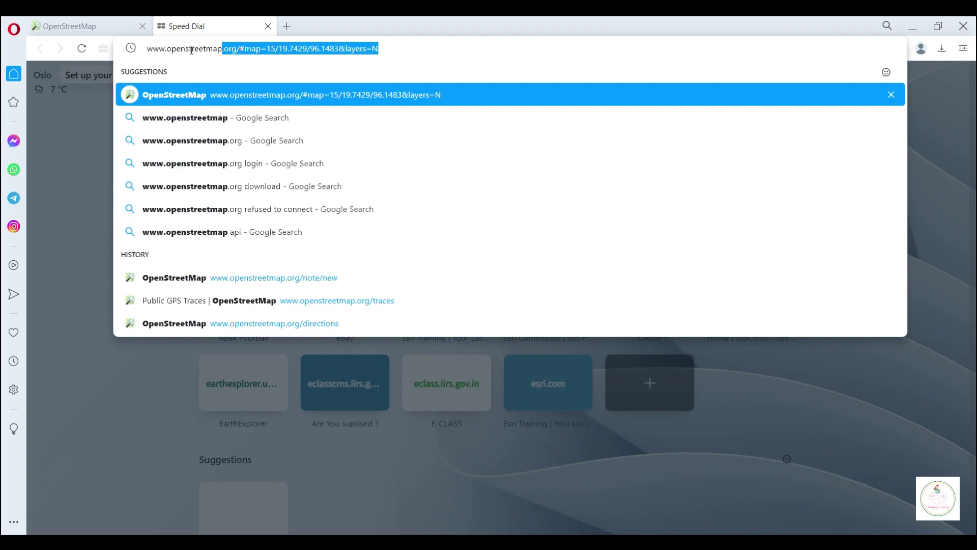
pyautogui.write('.org')
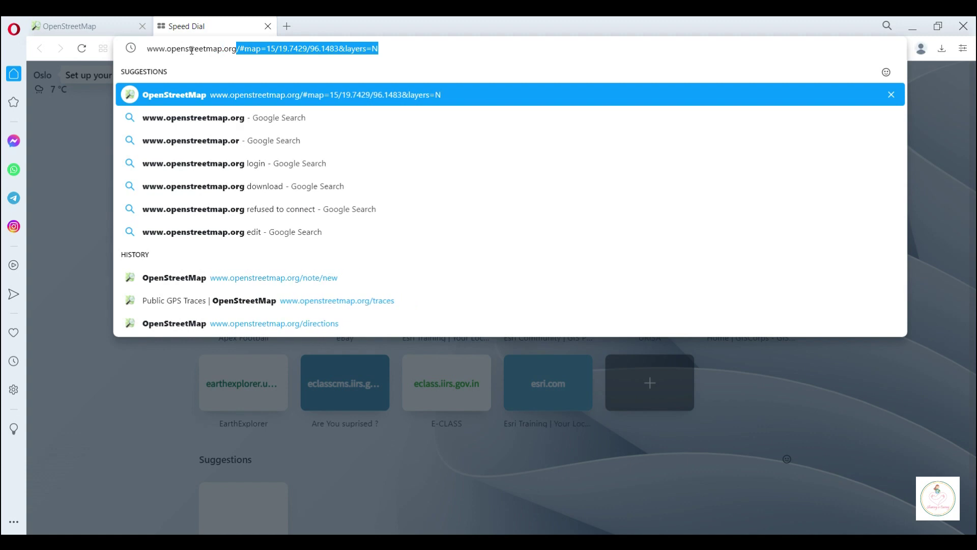
pyautogui.press('Return')
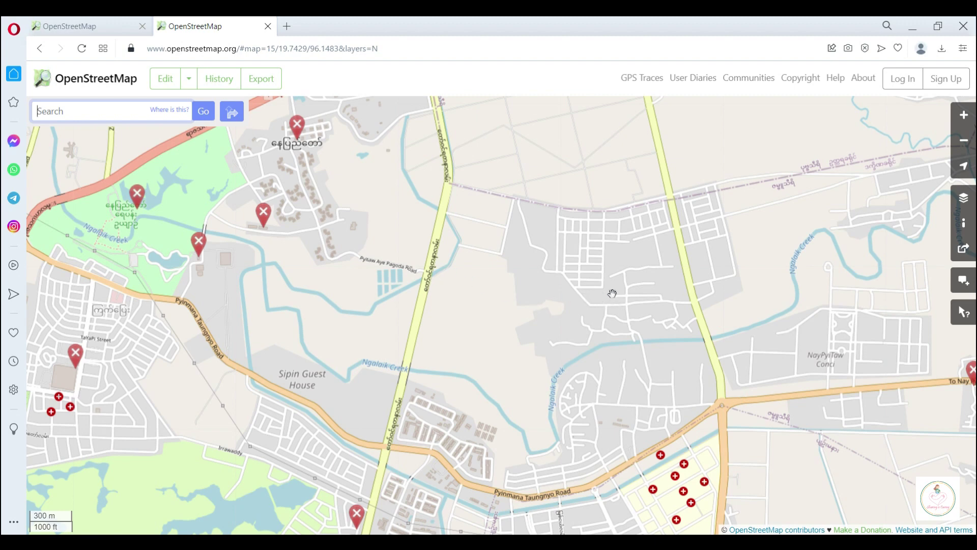
pyautogui.scroll(-3, 618, 290)
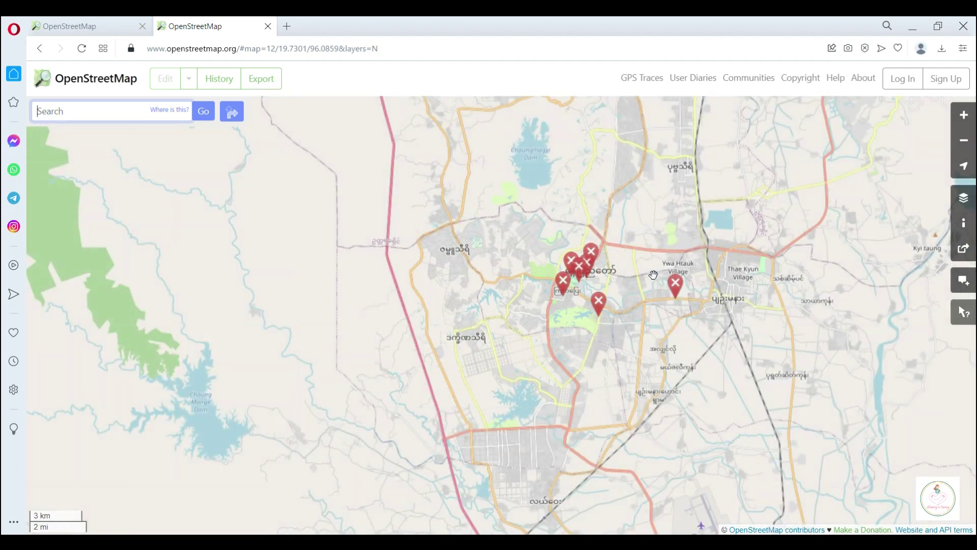
pyautogui.scroll(-2, 633, 280)
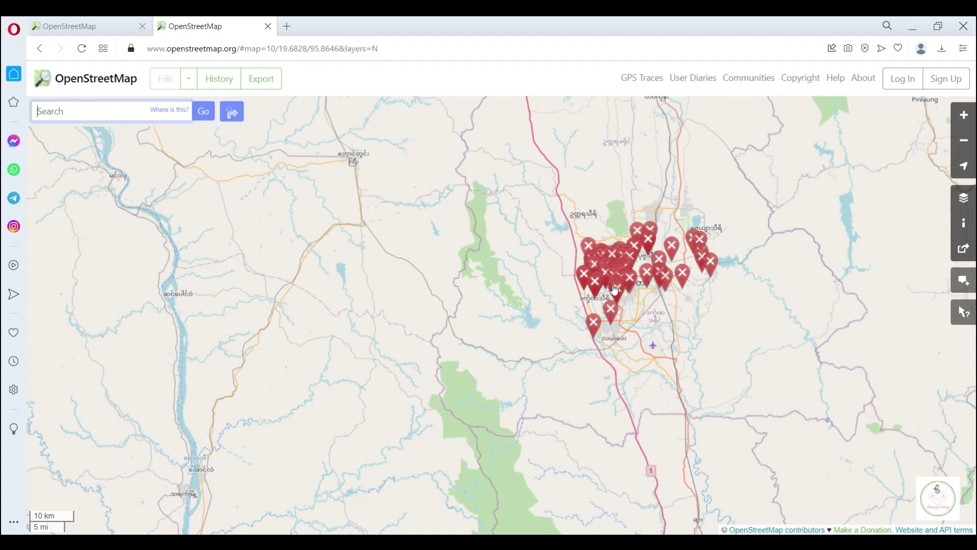
pyautogui.moveTo(615, 289); pyautogui.dragTo(501, 291)
pyautogui.scroll(-3, 500, 293)
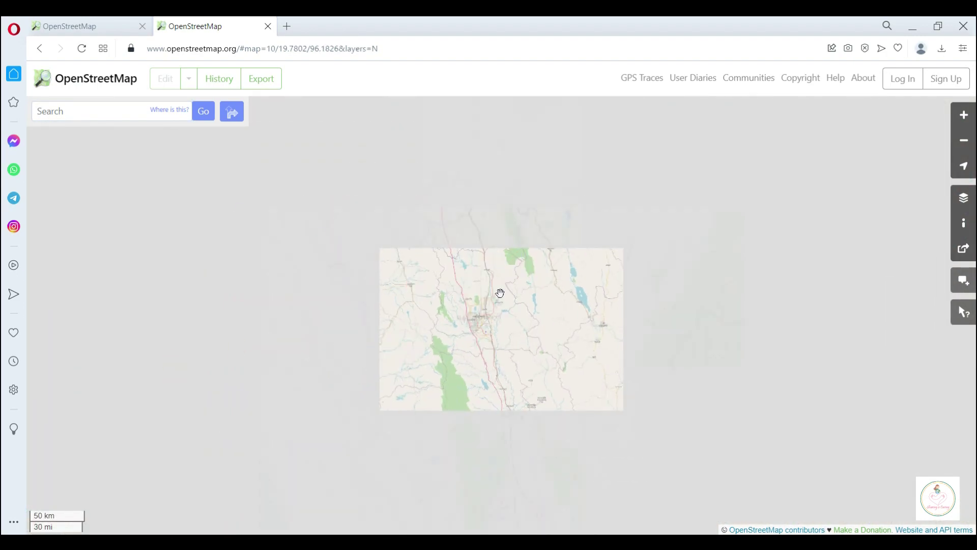
pyautogui.scroll(-2, 507, 292)
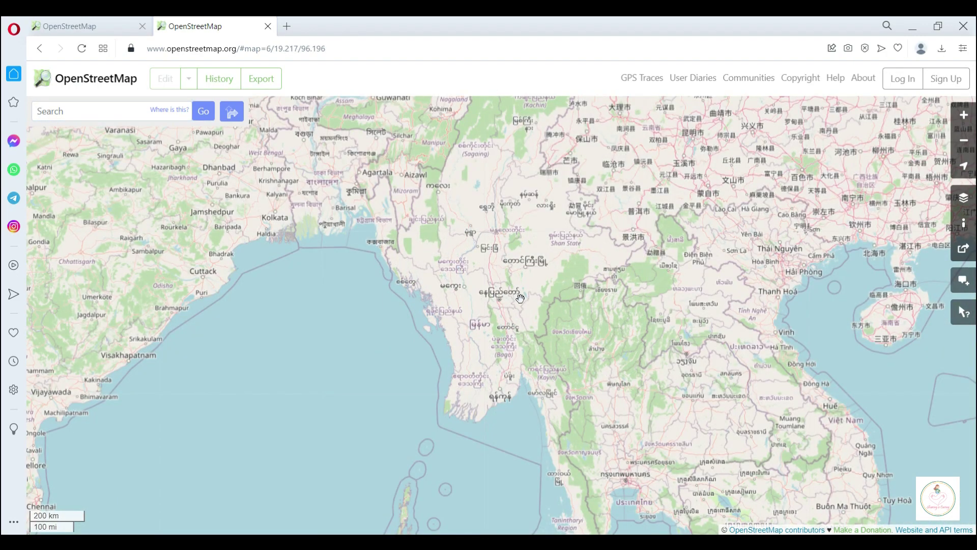
pyautogui.scroll(-1, 505, 293)
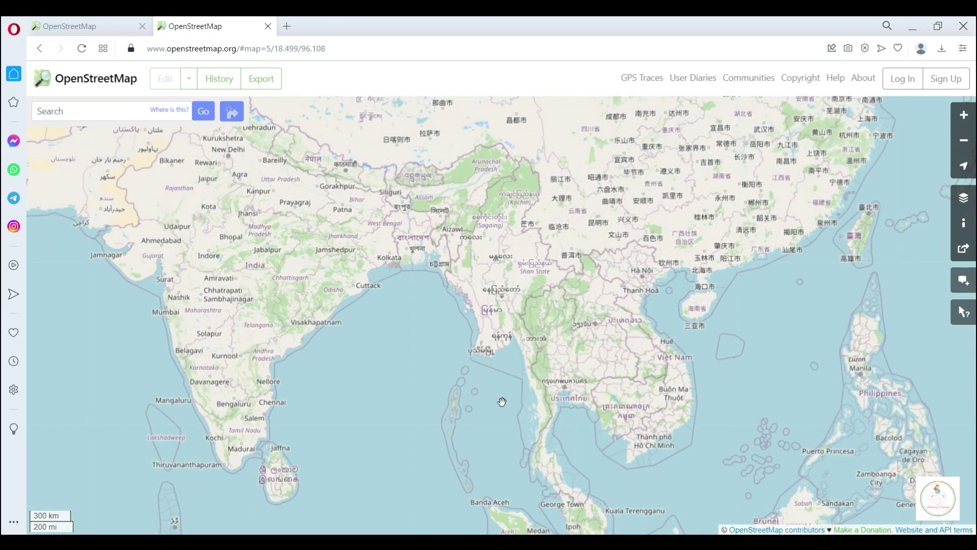
pyautogui.click(502, 402)
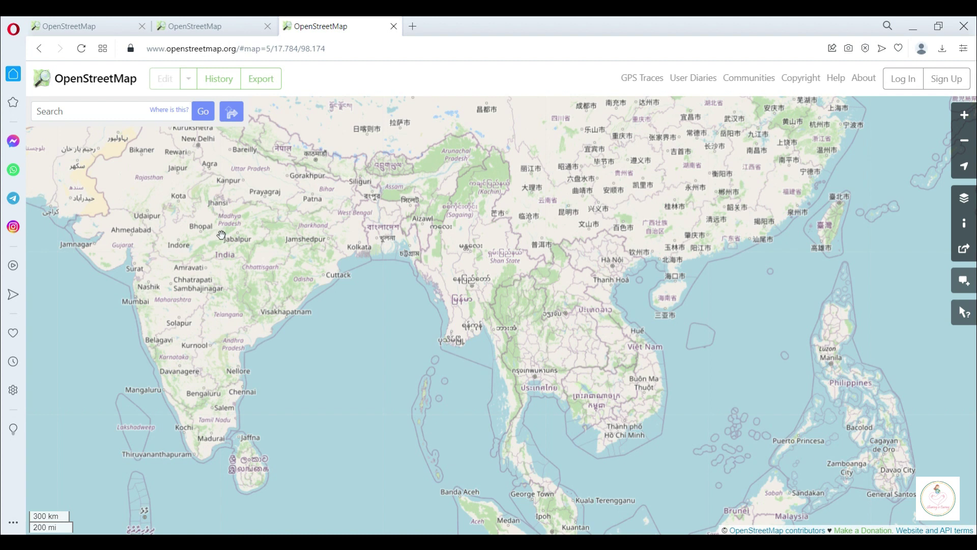
# Step: Search the map for "yangon,myanmar"
pyautogui.click(73, 112)
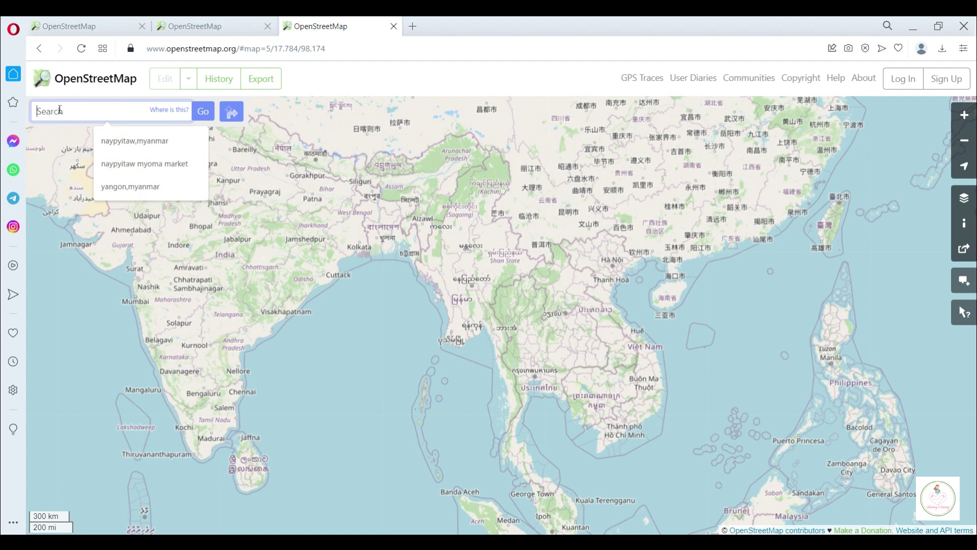
pyautogui.write('yangon')
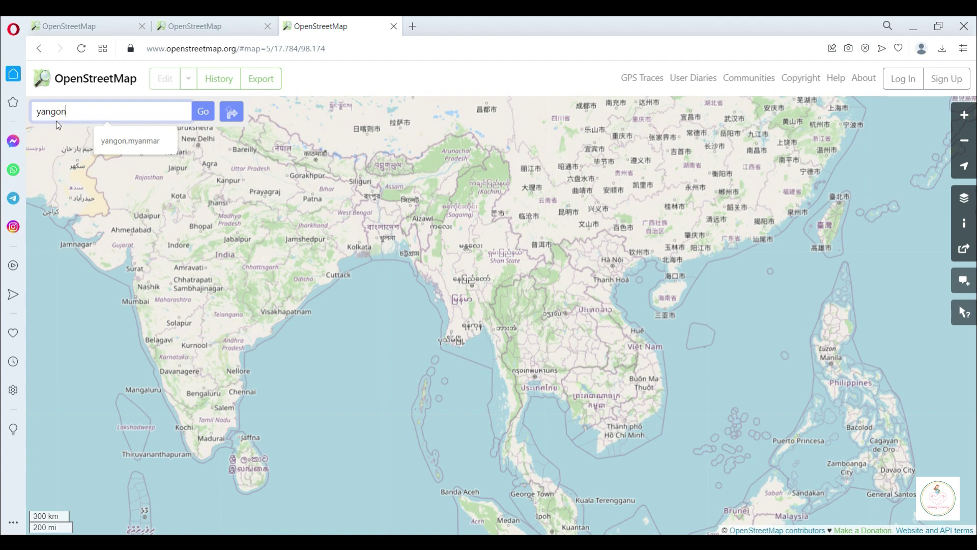
pyautogui.write(',myanmar')
pyautogui.press('Return')
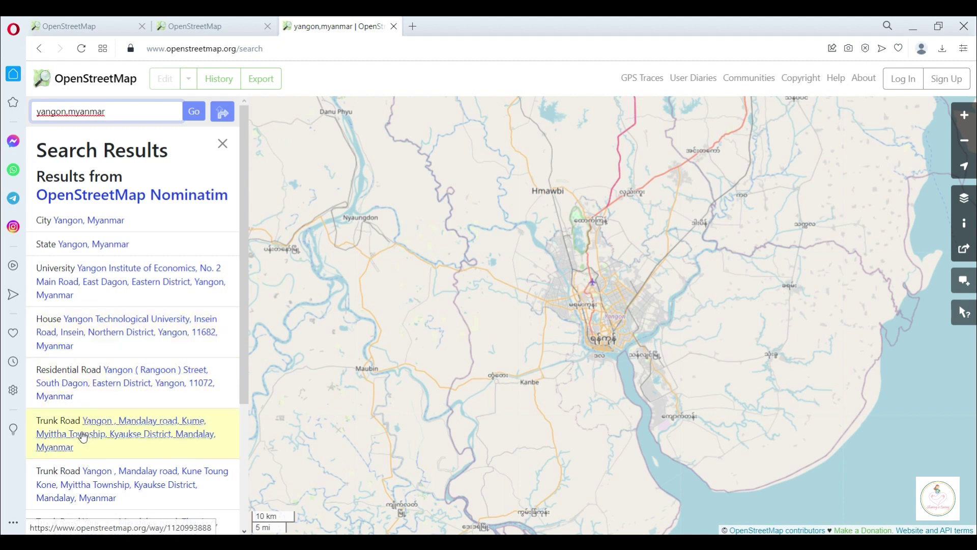
# Step: Open the City result for Yangon, Myanmar, review its boundary and relation tags, and close the details
pyautogui.scroll(-2, 82, 458)
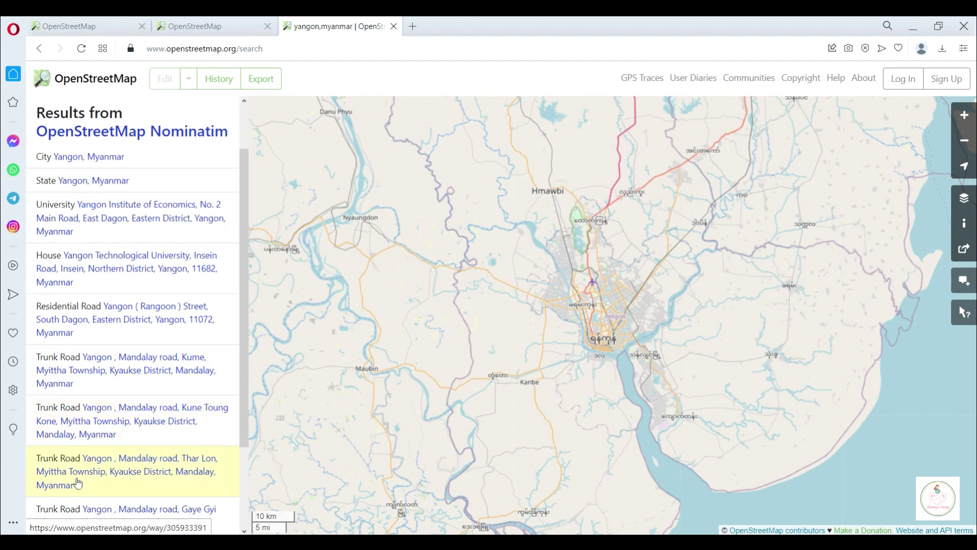
pyautogui.scroll(-2, 109, 433)
pyautogui.scroll(4, 168, 300)
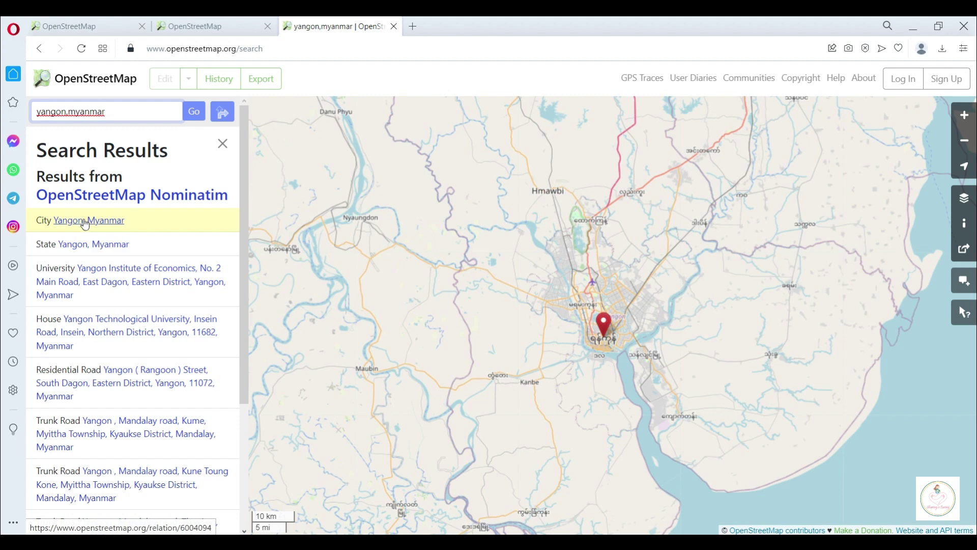
pyautogui.click(73, 220)
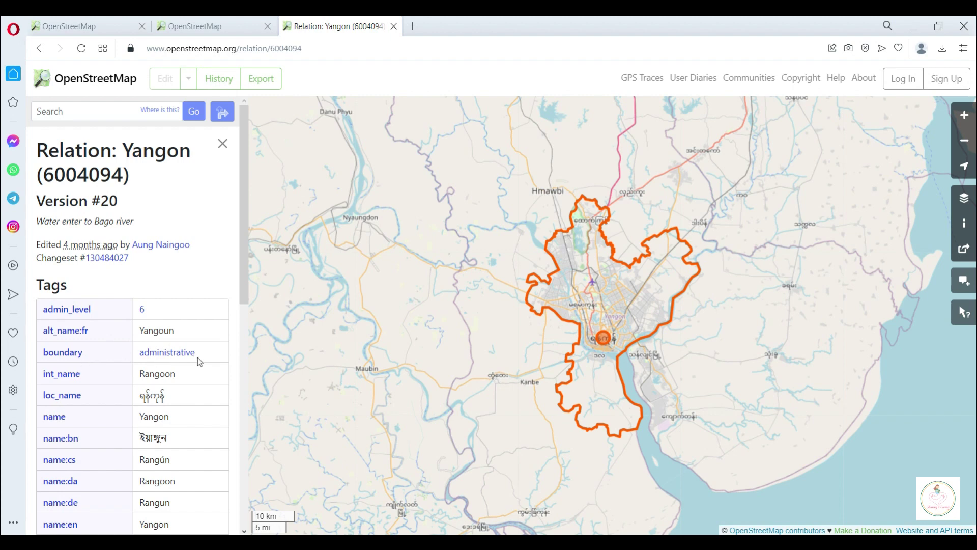
pyautogui.scroll(-1, 174, 402)
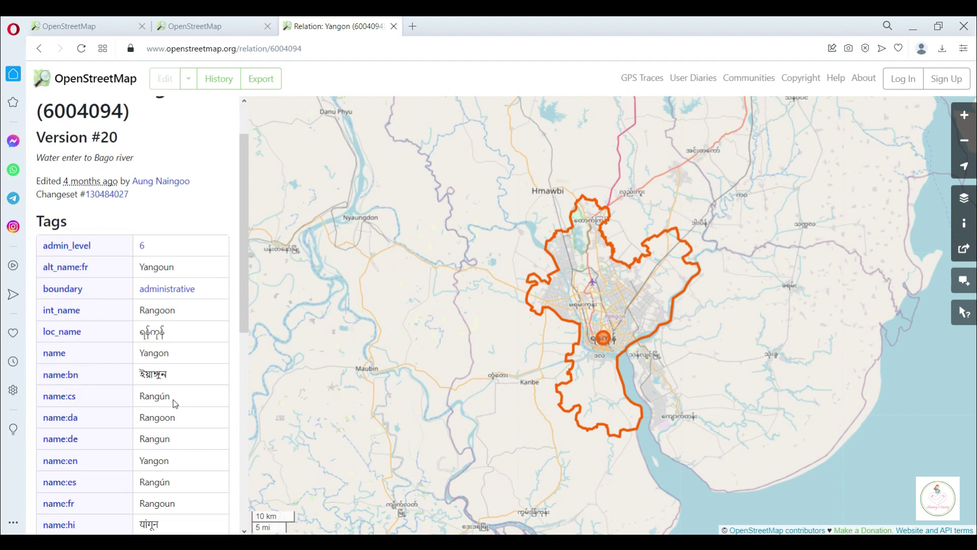
pyautogui.scroll(-1, 183, 391)
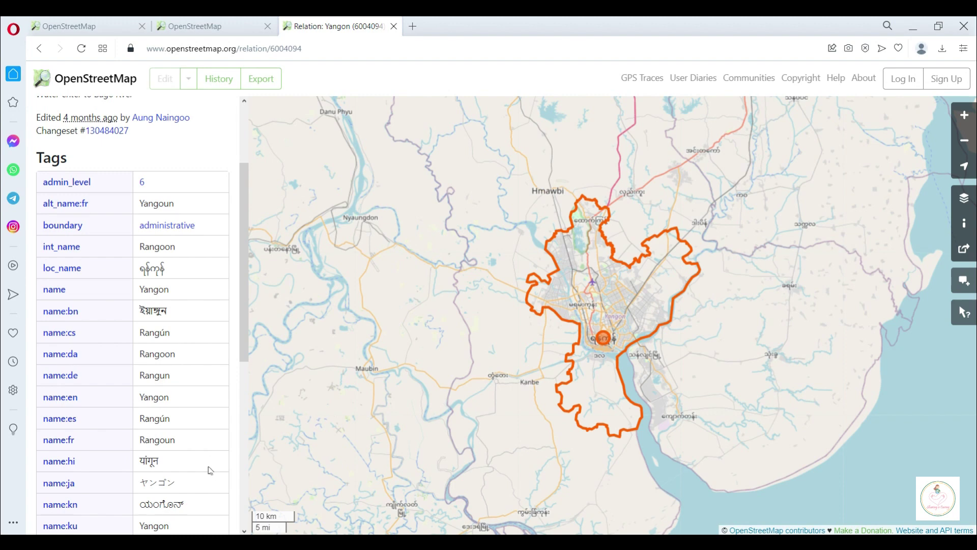
pyautogui.scroll(-4, 181, 447)
pyautogui.scroll(-2, 184, 441)
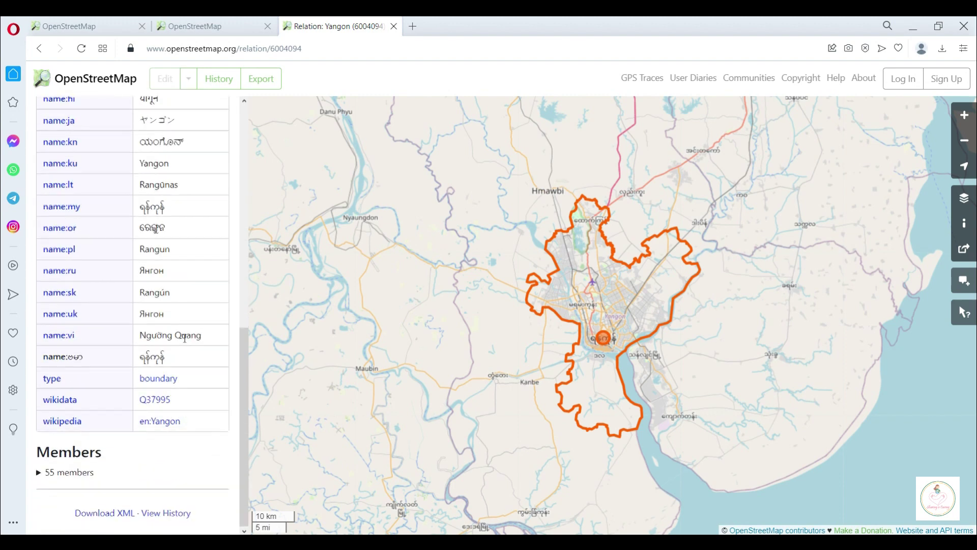
pyautogui.scroll(10, 182, 339)
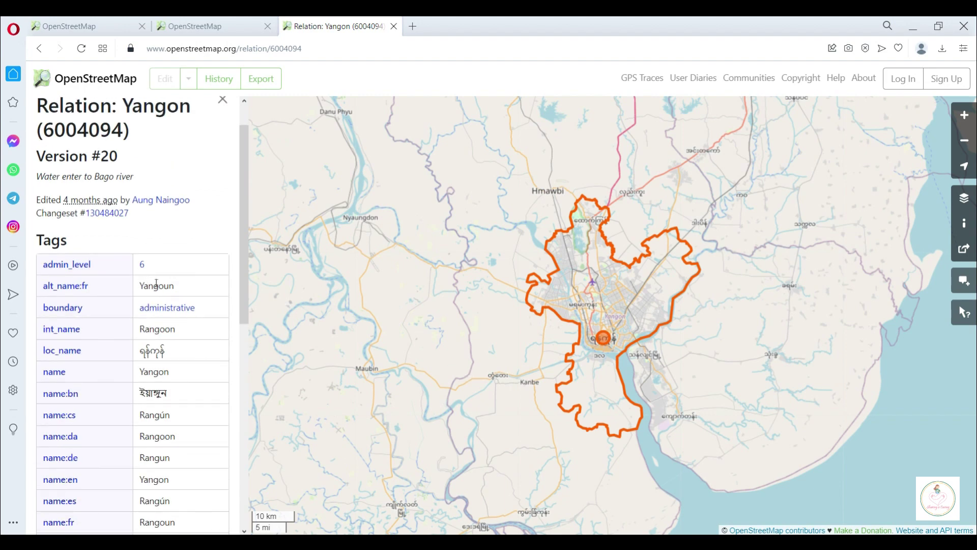
pyautogui.scroll(1, 173, 162)
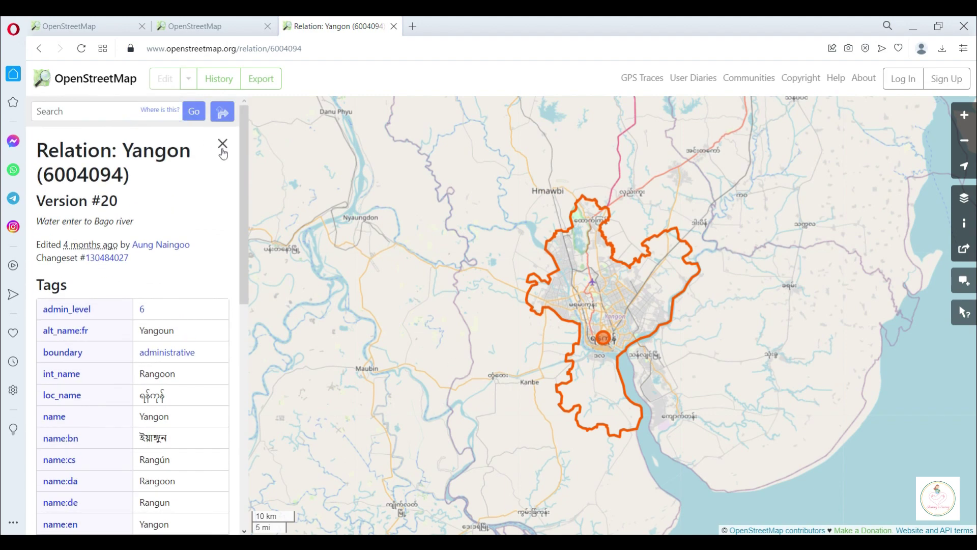
pyautogui.click(222, 146)
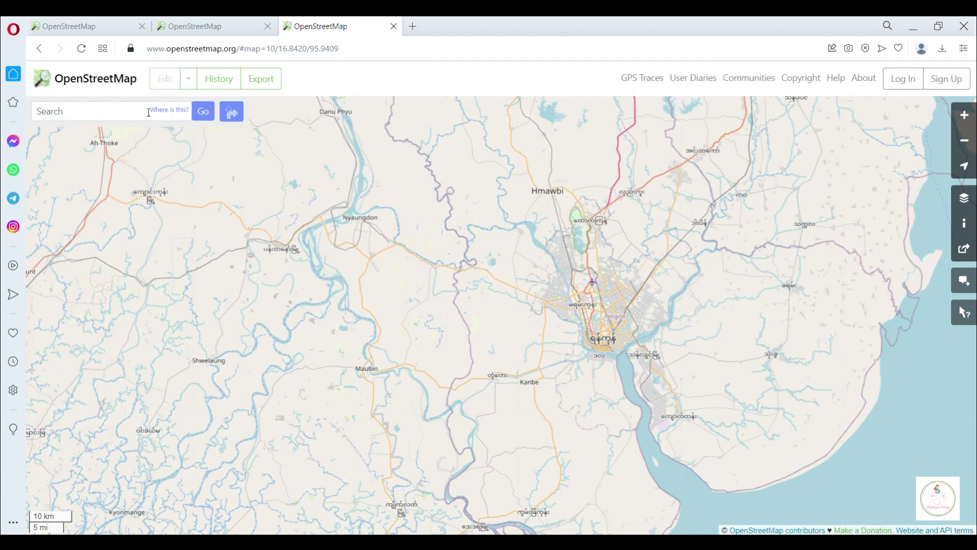
# Step: Open the route directions form and set the starting point to "yangon"
pyautogui.click(234, 114)
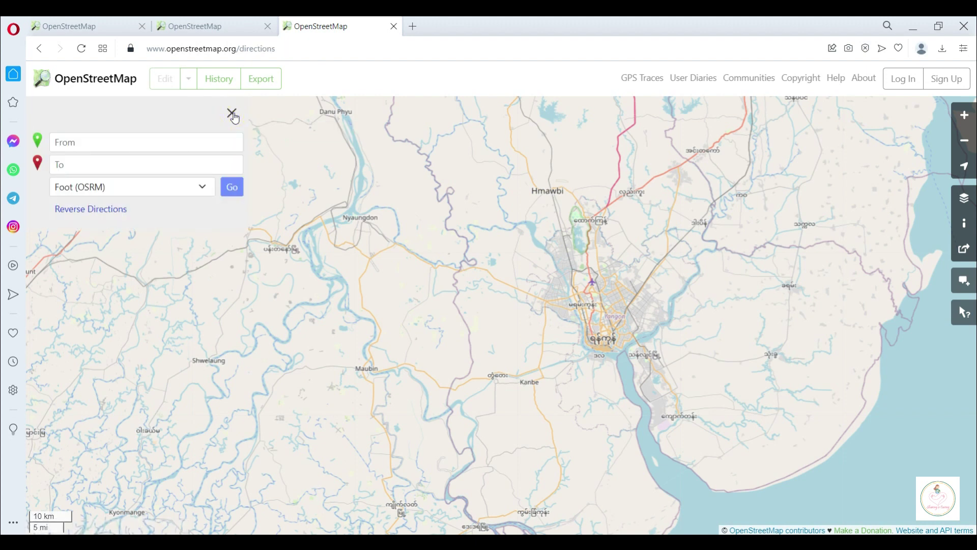
pyautogui.click(90, 143)
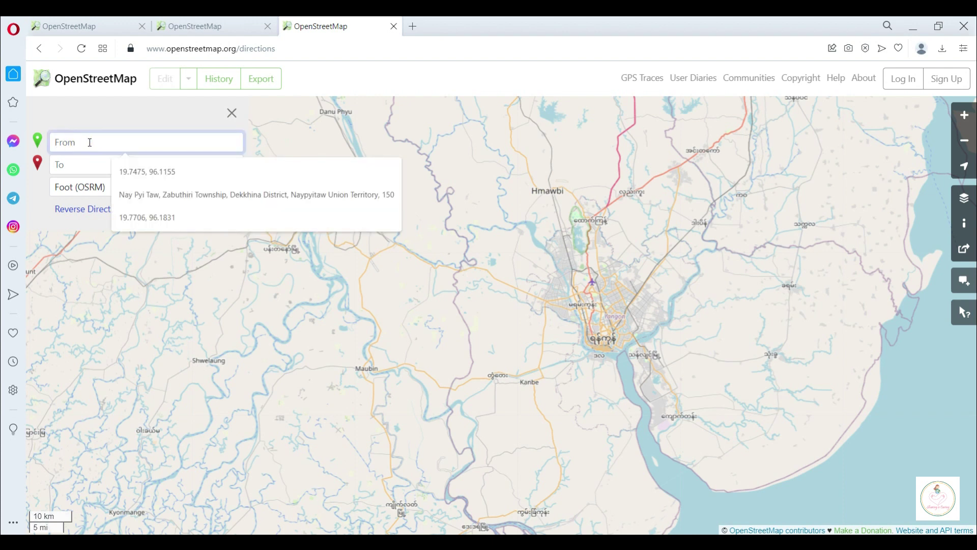
pyautogui.write('yangon')
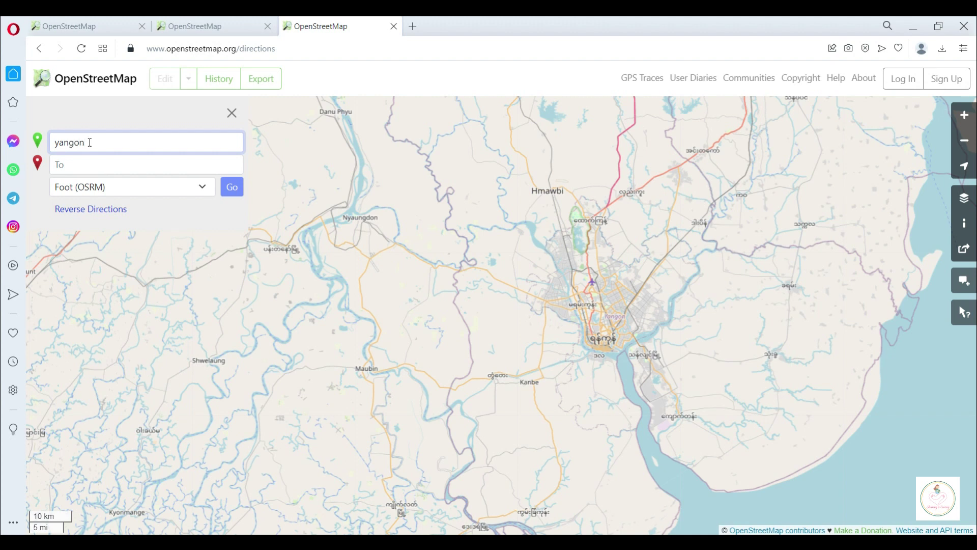
pyautogui.press('Return')
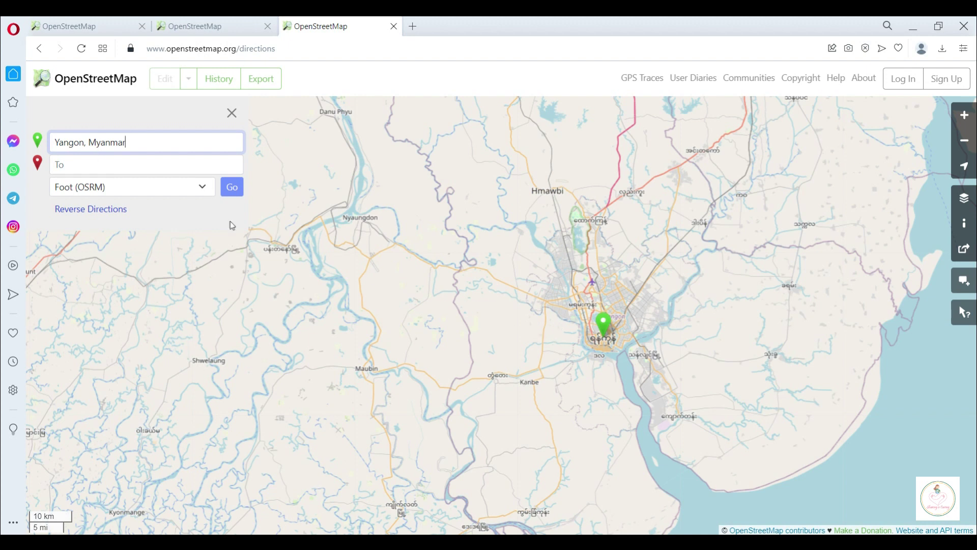
# Step: Set the route's destination to "naypyitaw" and the travel mode to Car (OSRM)
pyautogui.click(72, 168)
pyautogui.write('naypyitaw')
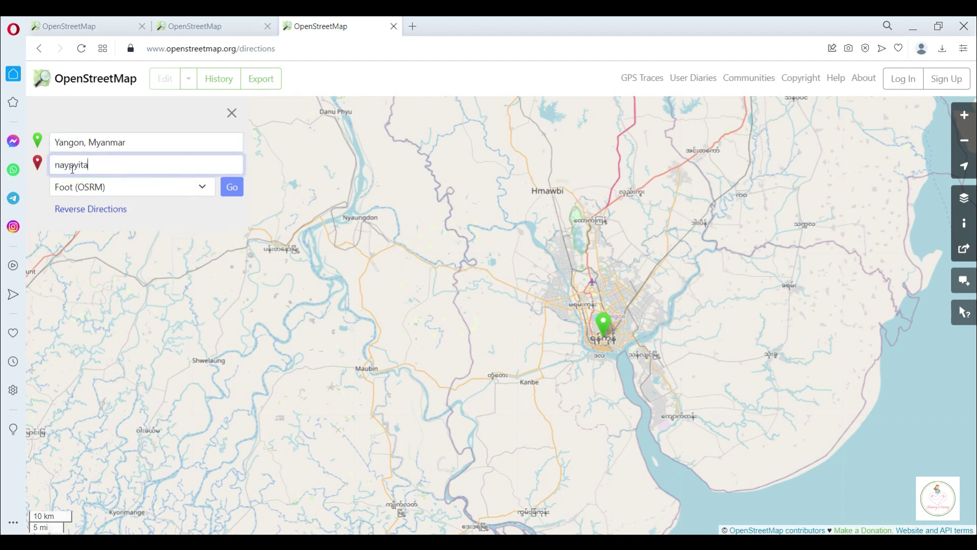
pyautogui.click(202, 187)
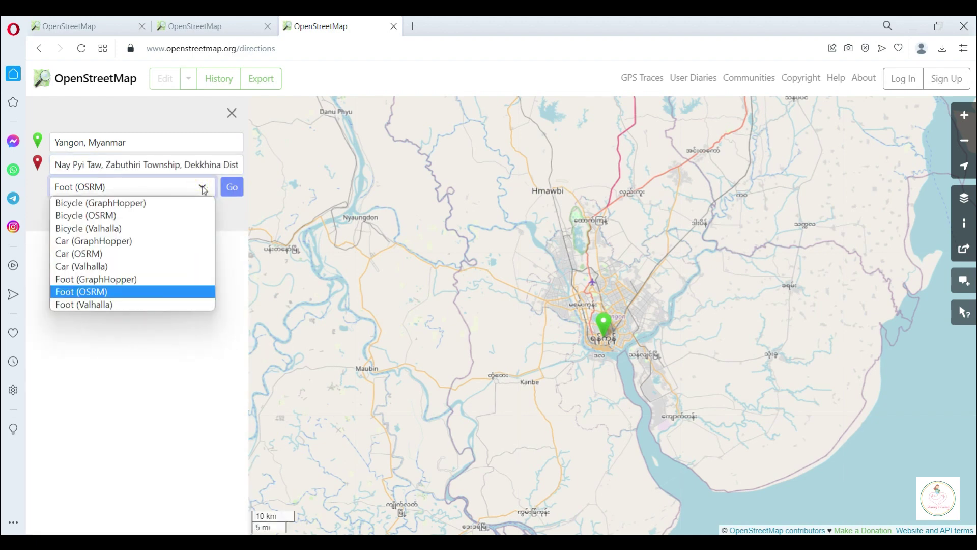
pyautogui.click(72, 254)
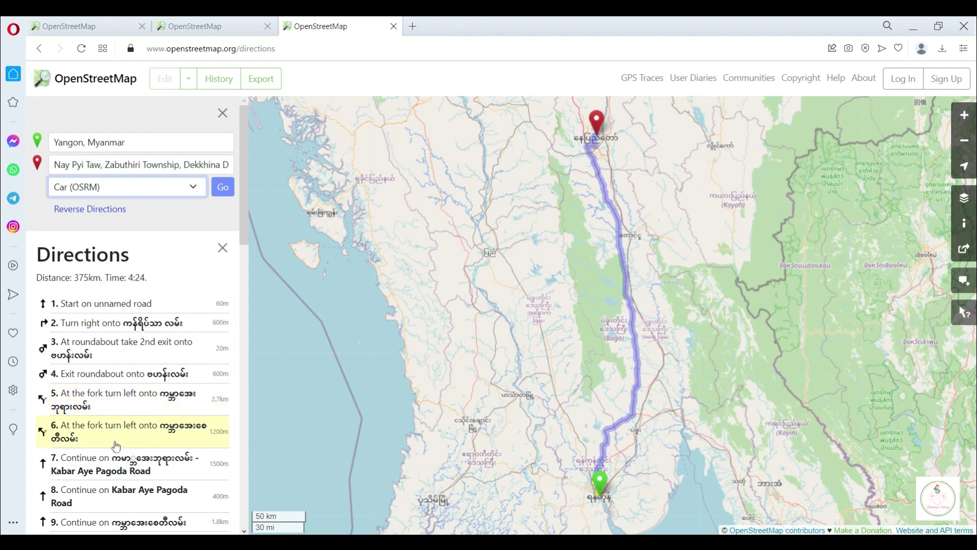
# Step: Examine the turn-by-turn car directions from Yangon to Nay Pyi Taw through the final instruction and return to the route summary
pyautogui.scroll(-1, 115, 507)
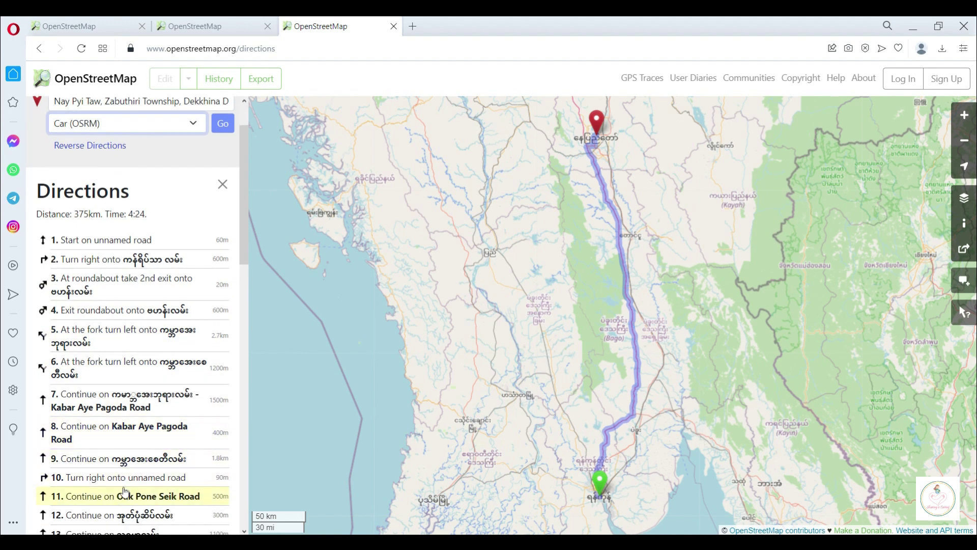
pyautogui.scroll(-2, 122, 494)
pyautogui.scroll(-3, 122, 484)
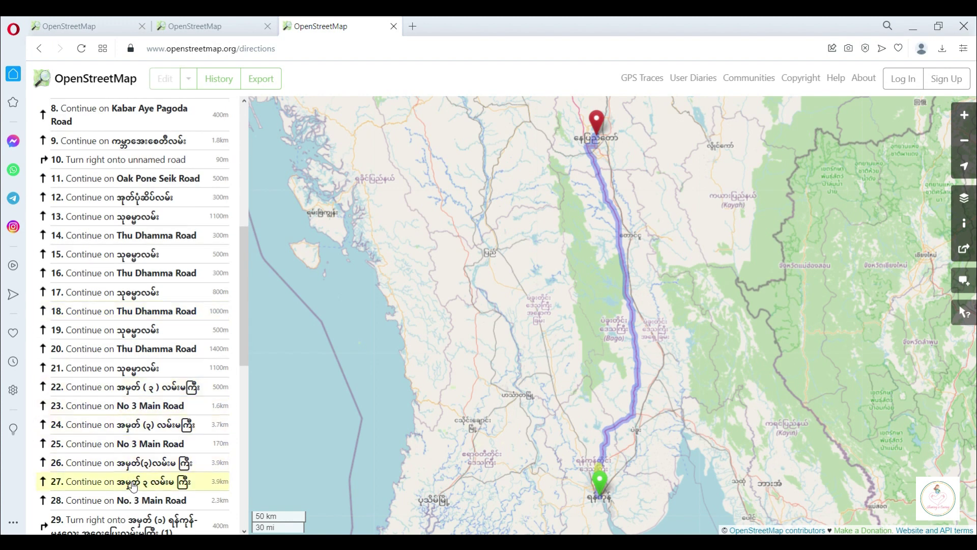
pyautogui.scroll(-3, 132, 488)
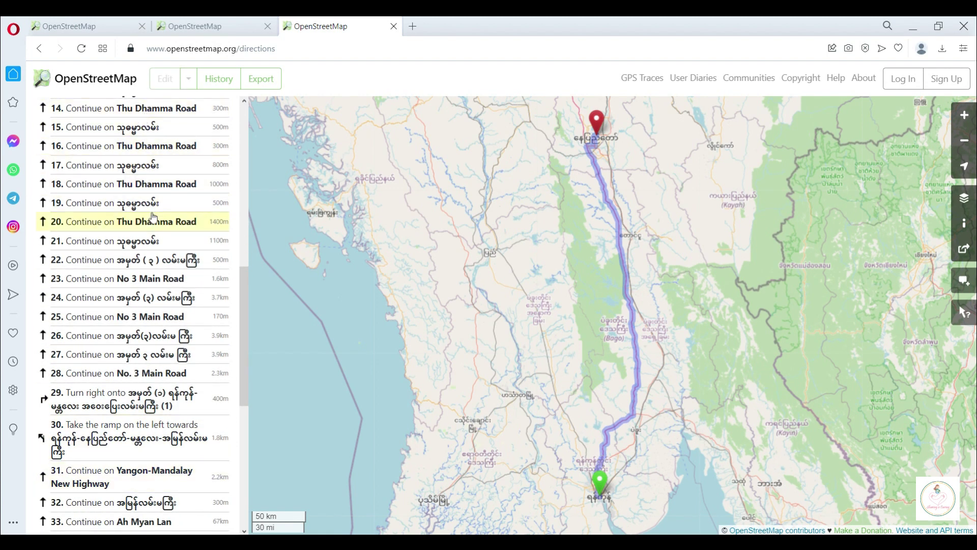
pyautogui.scroll(-5, 153, 356)
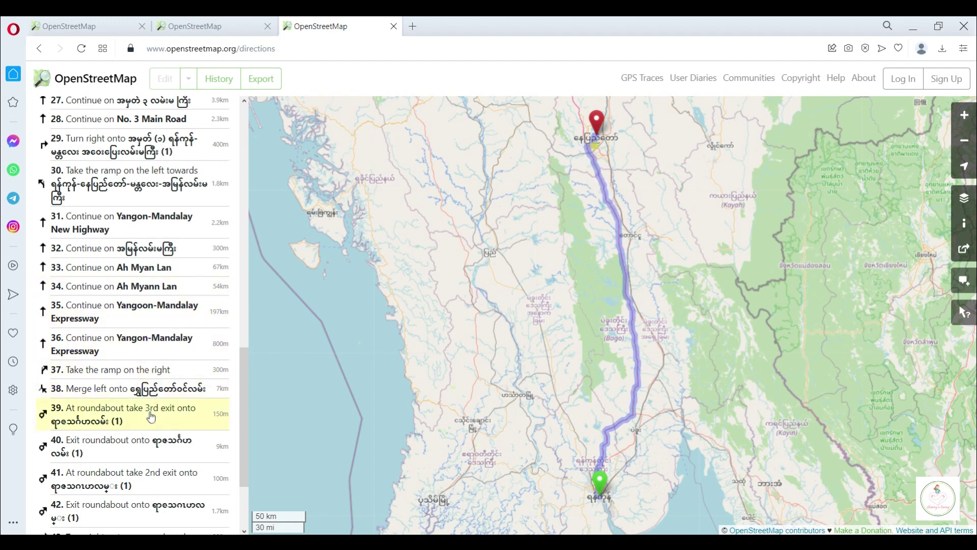
pyautogui.scroll(-1, 159, 487)
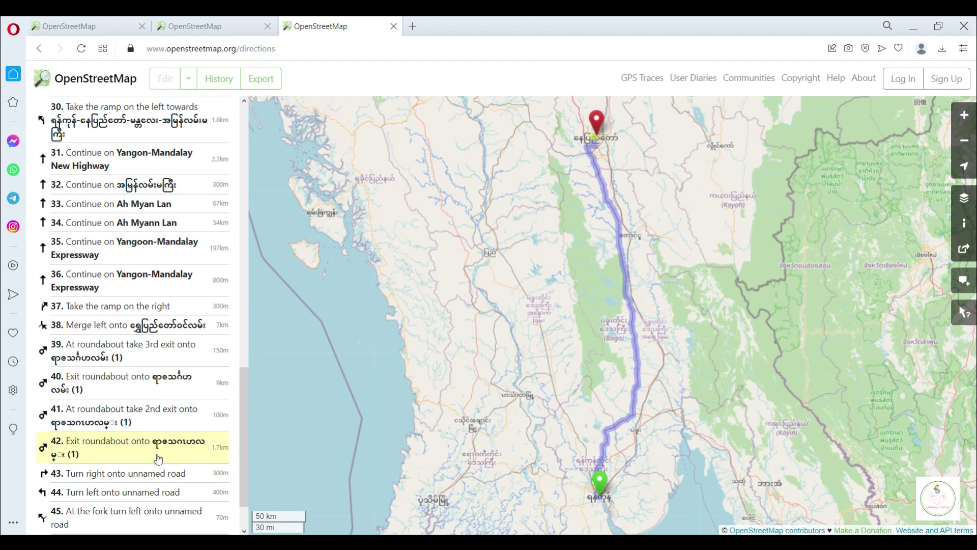
pyautogui.scroll(-1, 157, 502)
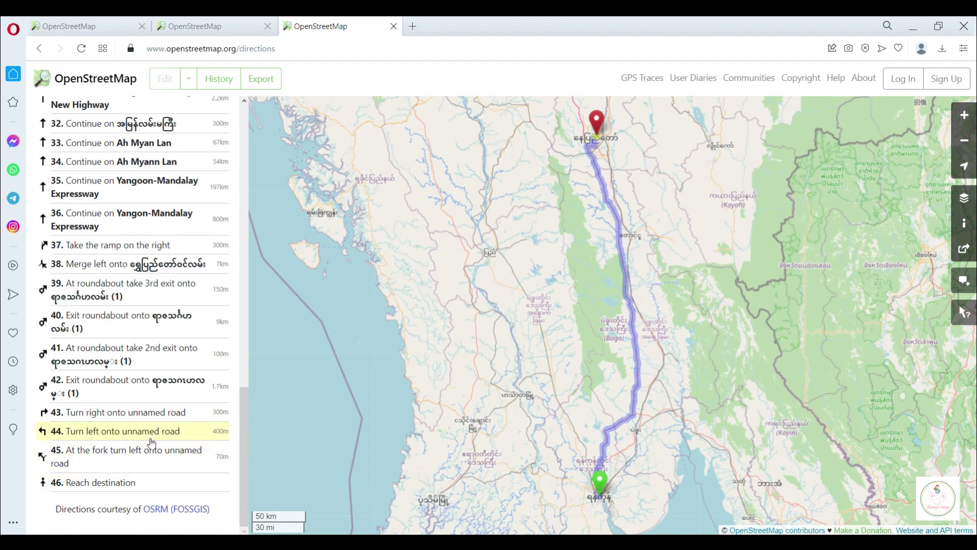
pyautogui.scroll(12, 166, 296)
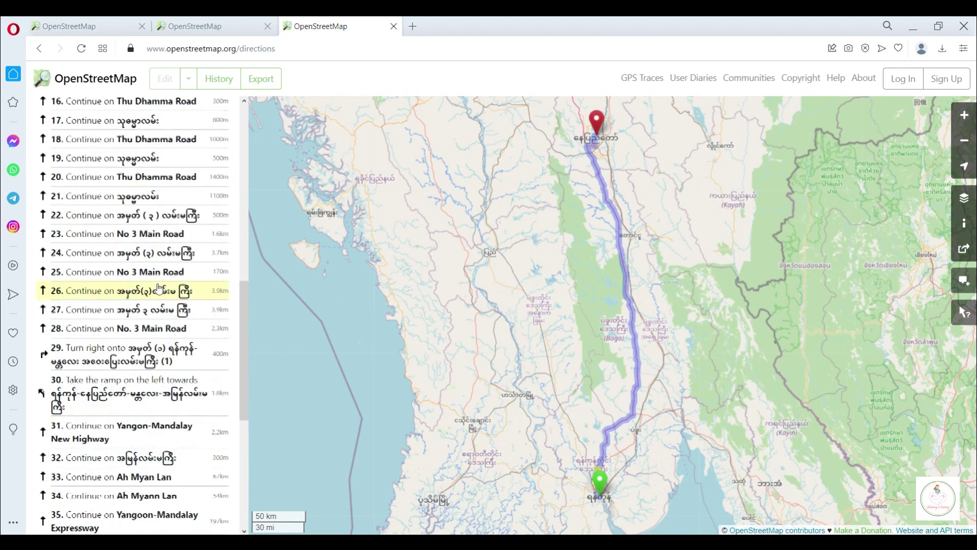
pyautogui.scroll(3, 161, 277)
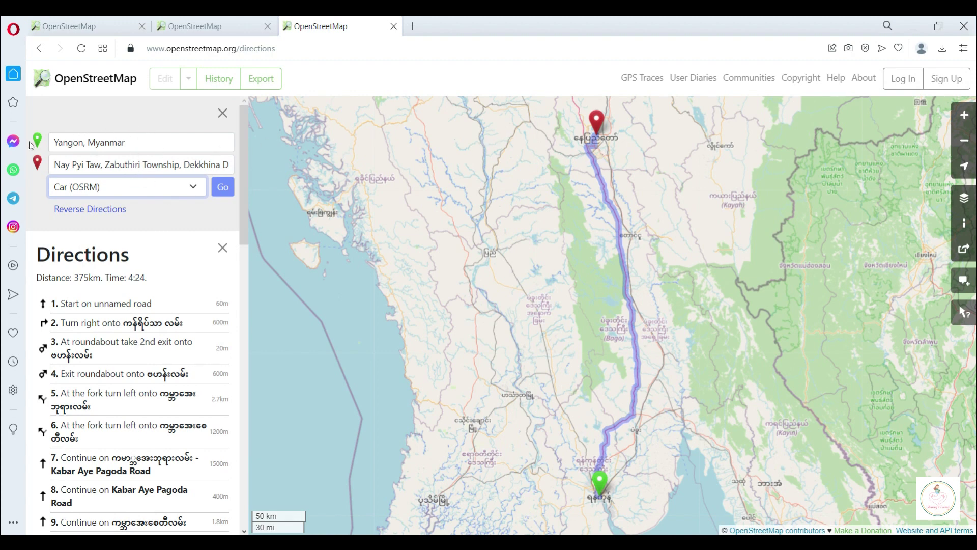
# Step: Clear both the starting point and the destination of the Yangon to Nay Pyi Taw route
pyautogui.moveTo(139, 146); pyautogui.dragTo(45, 141)
pyautogui.press('BackSpace')
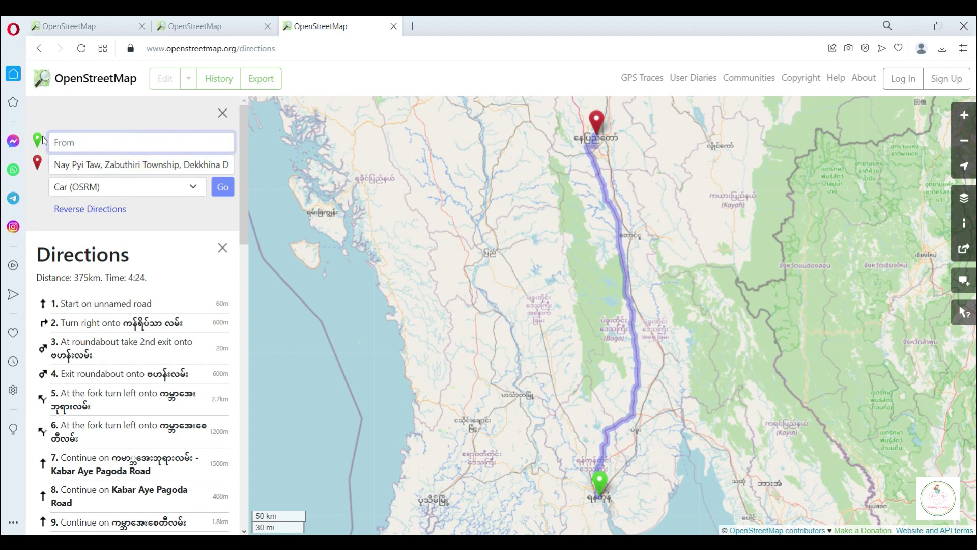
pyautogui.click(100, 163)
pyautogui.moveTo(230, 165); pyautogui.dragTo(3, 134)
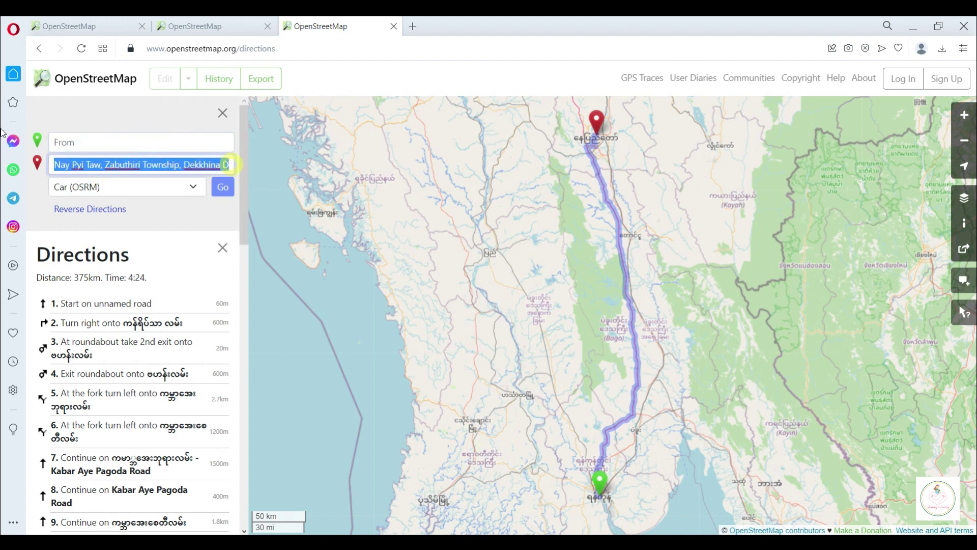
pyautogui.click(3, 133)
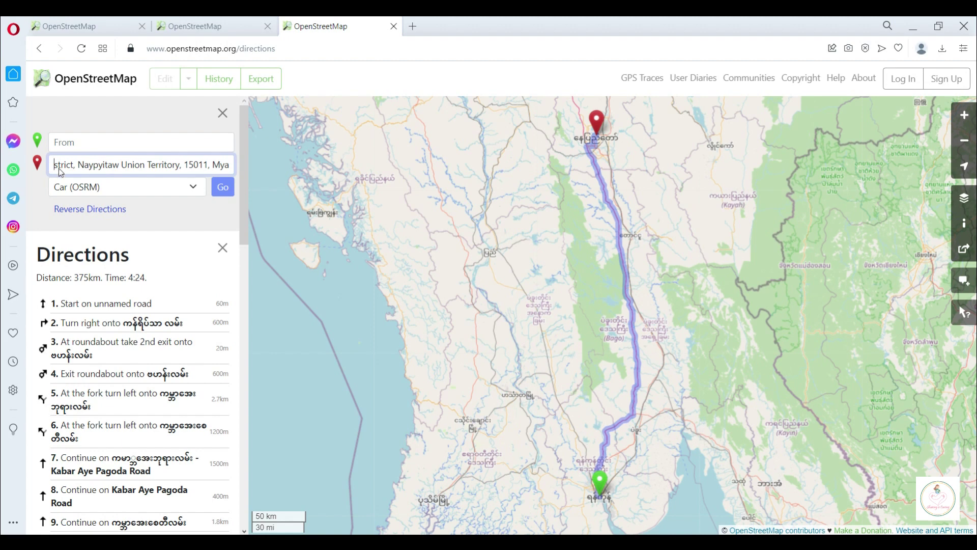
pyautogui.moveTo(53, 164); pyautogui.dragTo(424, 176)
pyautogui.press('BackSpace')
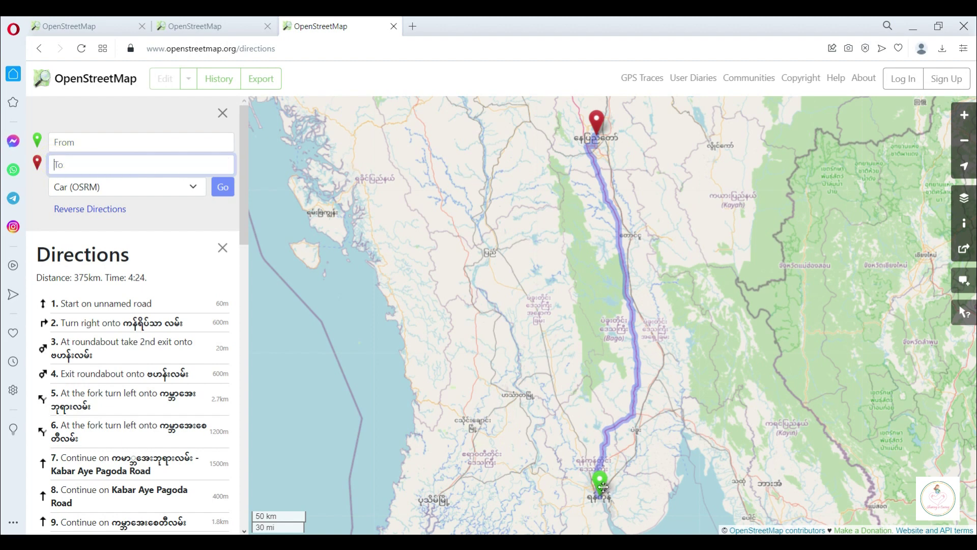
# Step: Place the route's start marker east of Nay Pyi Taw at about 19.7426, 96.1644 and set the travel mode to Bicycle (OSRM)
pyautogui.moveTo(603, 486)
pyautogui.mouseDown()
pyautogui.moveTo(629, 321)
pyautogui.moveTo(610, 132)
pyautogui.moveTo(586, 170)
pyautogui.moveTo(507, 150)
pyautogui.mouseUp()
pyautogui.scroll(4, 609, 135)
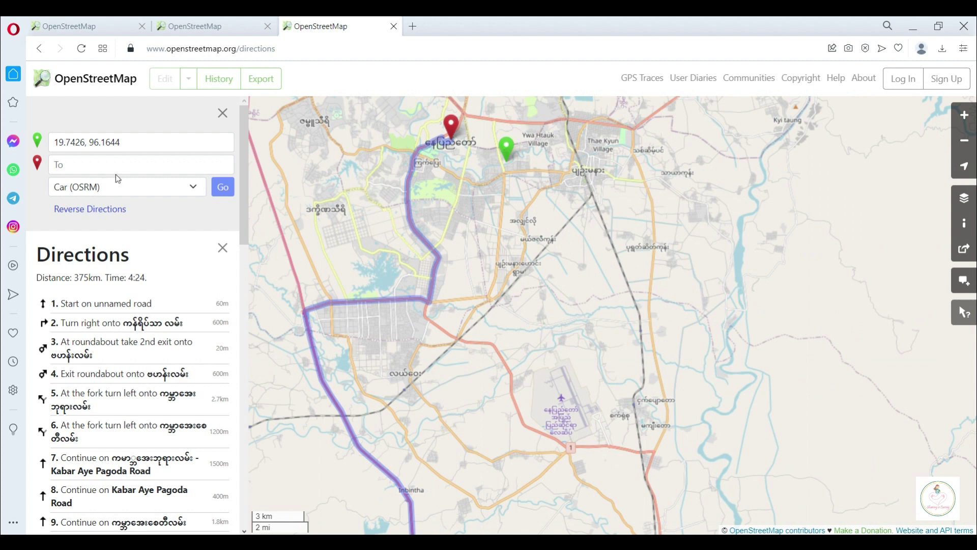
pyautogui.click(193, 187)
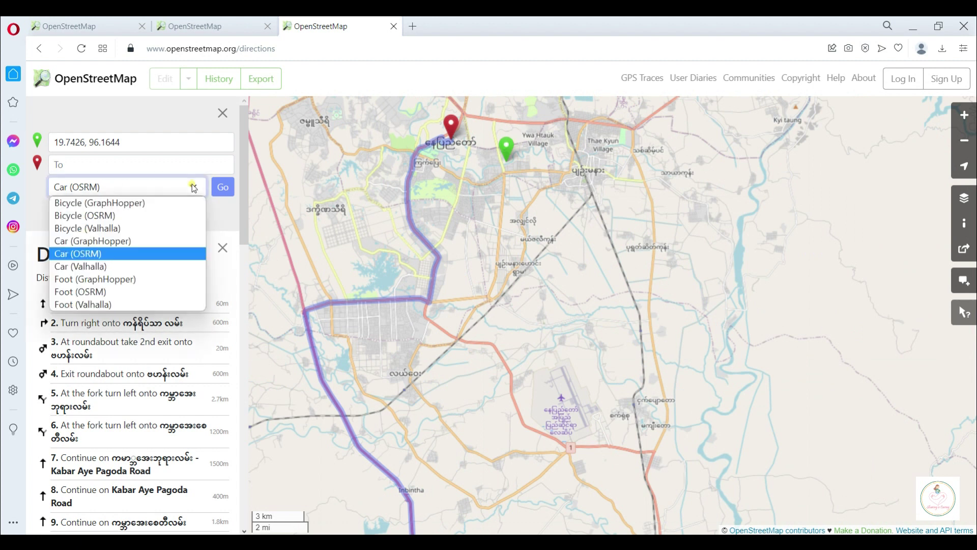
pyautogui.click(169, 218)
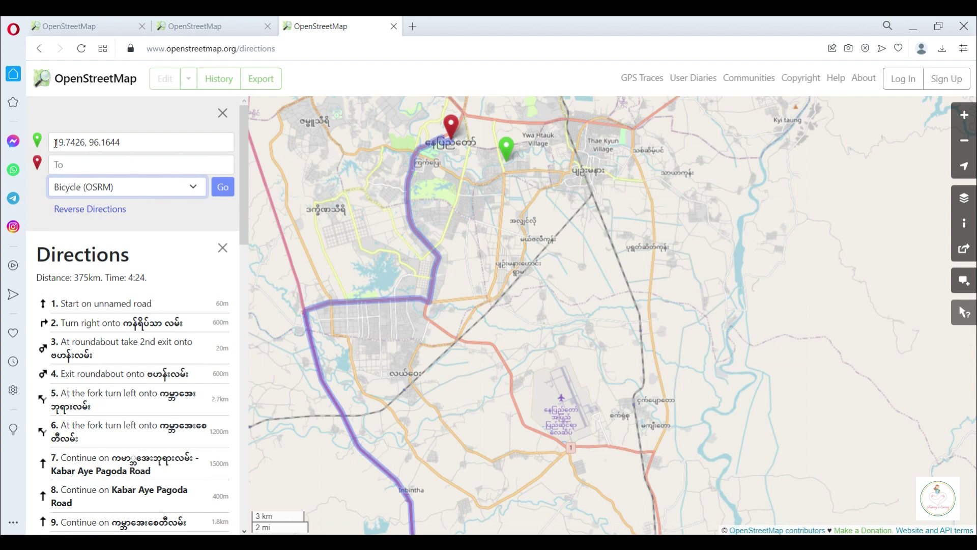
# Step: Place the destination marker at about 19.7267, 96.1403, and move it to the start of Pyinmana Taungnyo Road at about 19.7471, 96.1171
pyautogui.moveTo(465, 125); pyautogui.dragTo(547, 374)
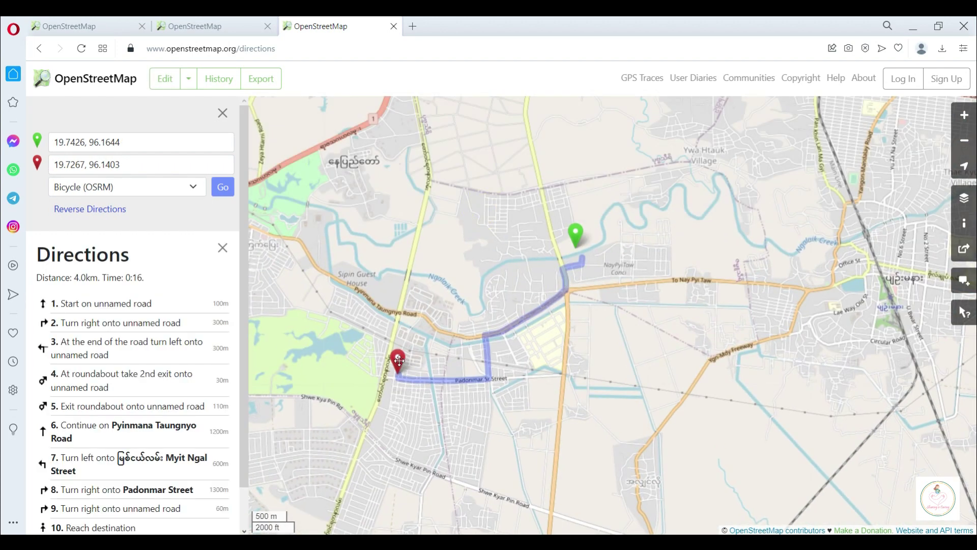
pyautogui.moveTo(399, 360)
pyautogui.mouseDown()
pyautogui.moveTo(351, 244)
pyautogui.moveTo(276, 183)
pyautogui.moveTo(264, 199)
pyautogui.moveTo(335, 199)
pyautogui.mouseUp()
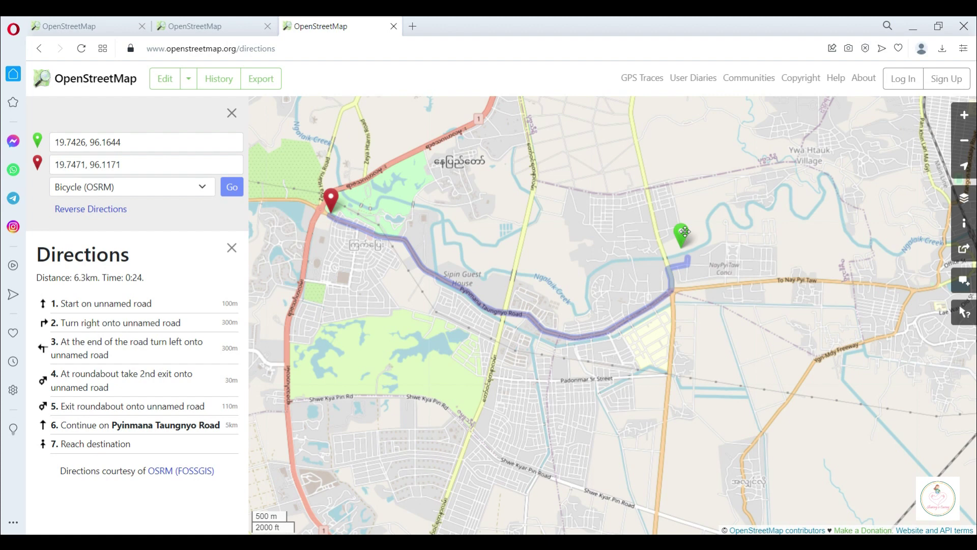
# Step: Move the start marker to about 19.7212, 96.1358, and further to the hospital's west side at about 19.7404, 96.0963
pyautogui.moveTo(684, 231)
pyautogui.mouseDown()
pyautogui.moveTo(299, 395)
pyautogui.moveTo(423, 377)
pyautogui.moveTo(478, 386)
pyautogui.moveTo(472, 402)
pyautogui.mouseUp()
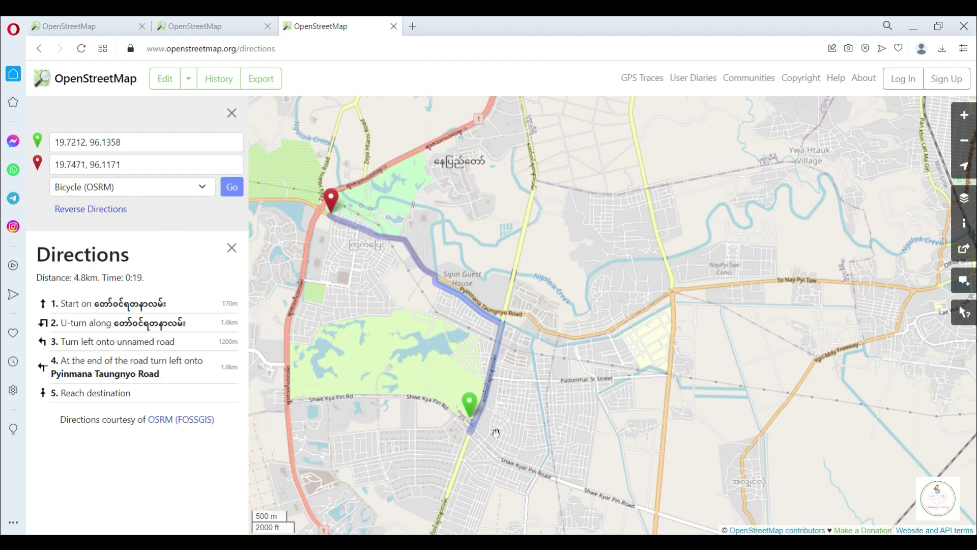
pyautogui.moveTo(566, 263); pyautogui.dragTo(724, 340)
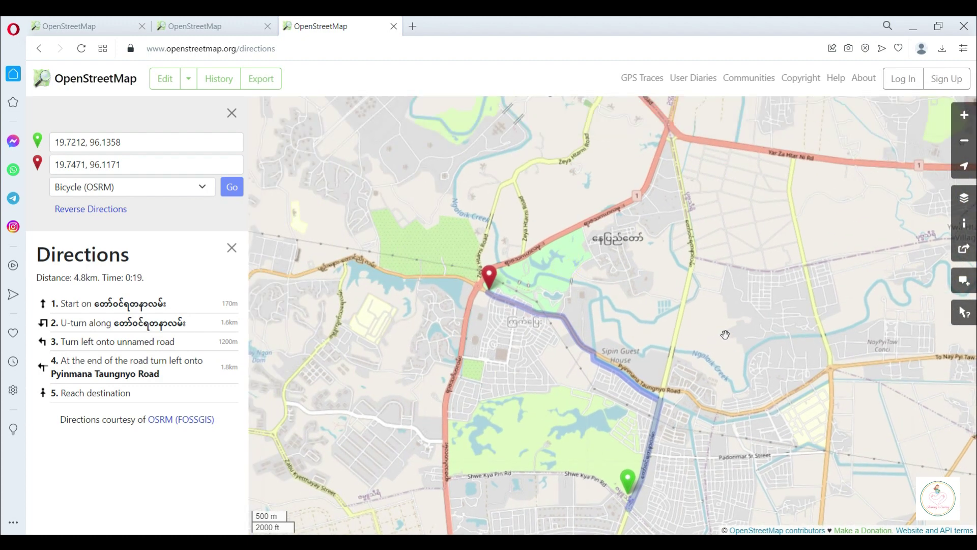
pyautogui.moveTo(628, 481)
pyautogui.mouseDown()
pyautogui.moveTo(425, 412)
pyautogui.moveTo(338, 332)
pyautogui.mouseUp()
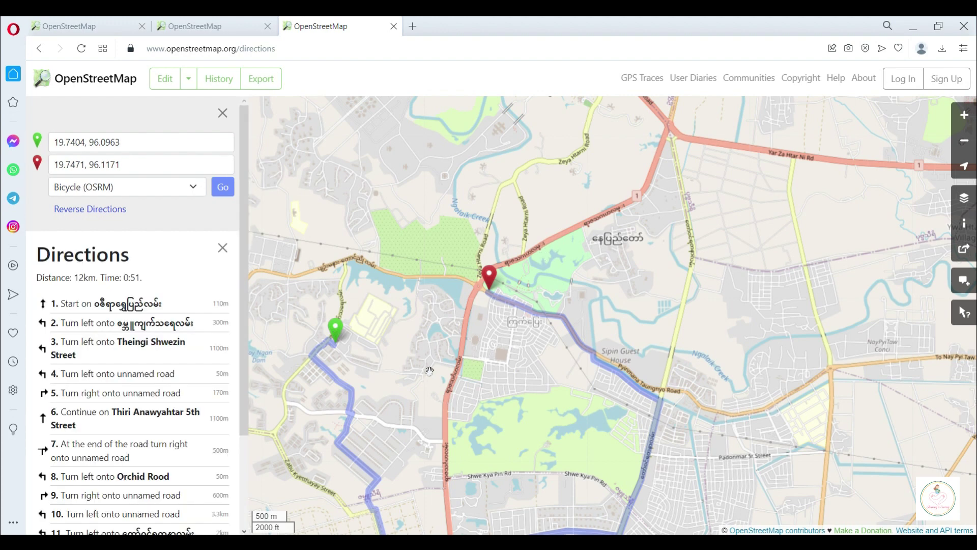
pyautogui.moveTo(429, 369); pyautogui.dragTo(451, 268)
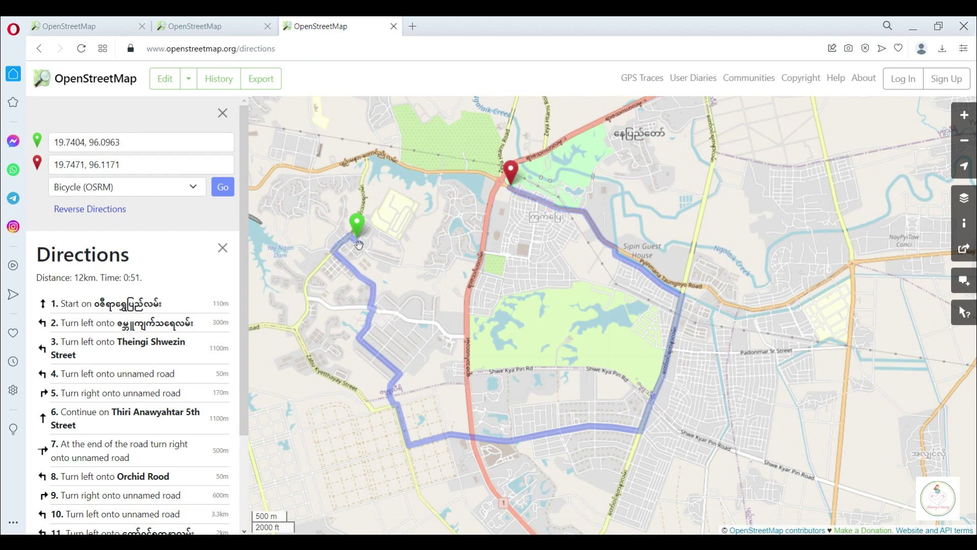
# Step: Reverse the route's directions, set the travel mode to Car (OSRM), and view the whole car route
pyautogui.click(76, 213)
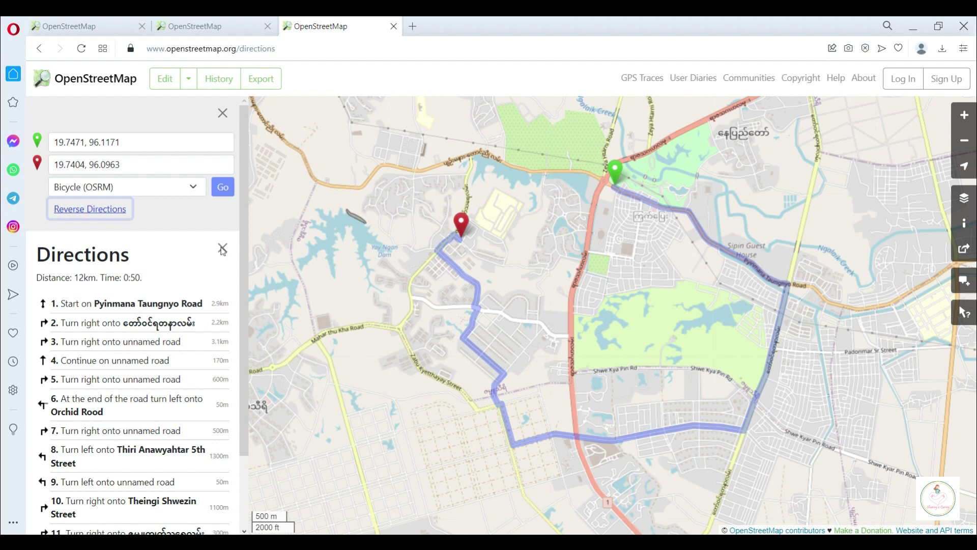
pyautogui.click(194, 189)
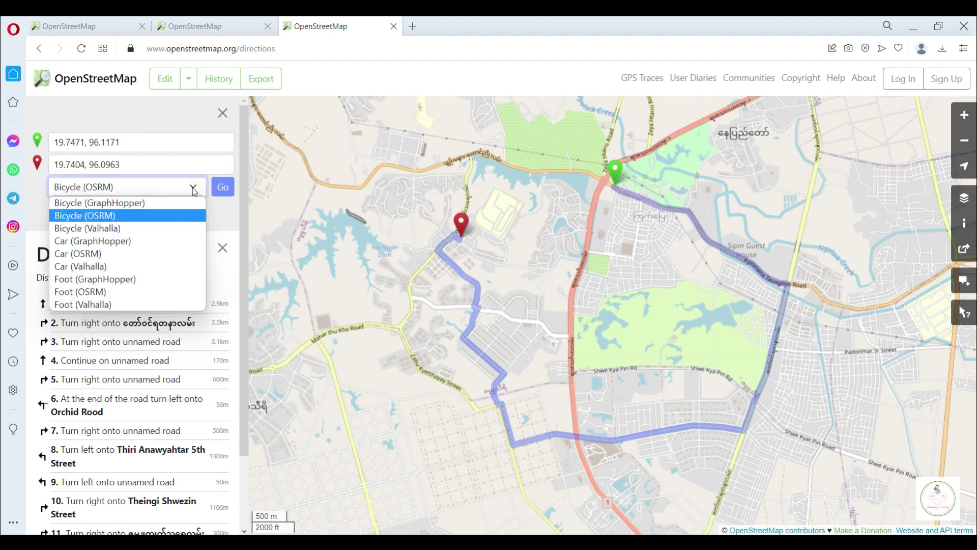
pyautogui.click(139, 257)
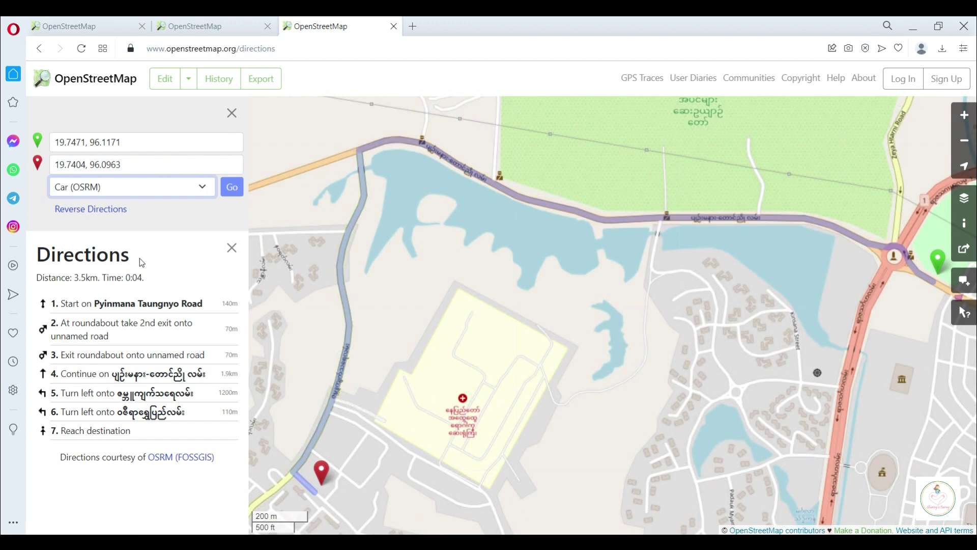
pyautogui.scroll(-1, 502, 384)
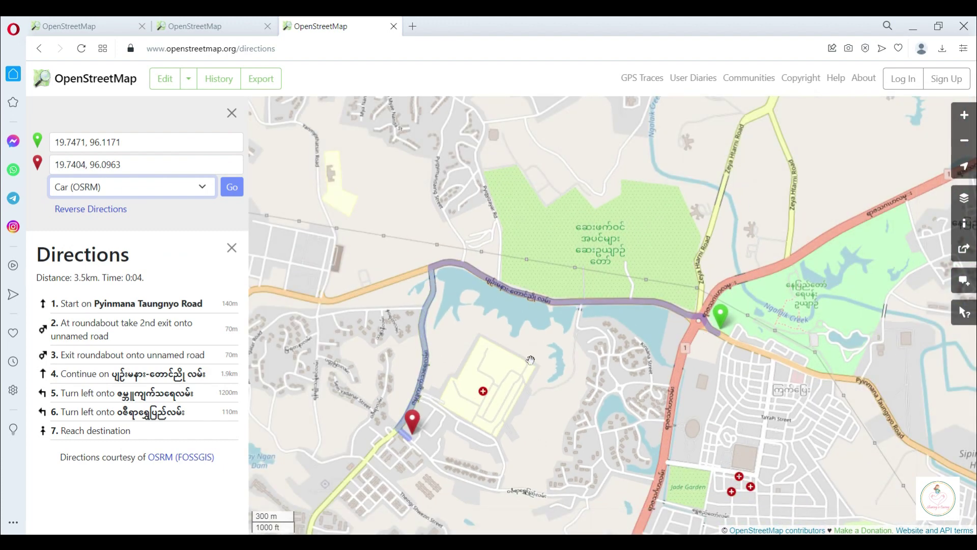
pyautogui.moveTo(527, 403); pyautogui.dragTo(520, 339)
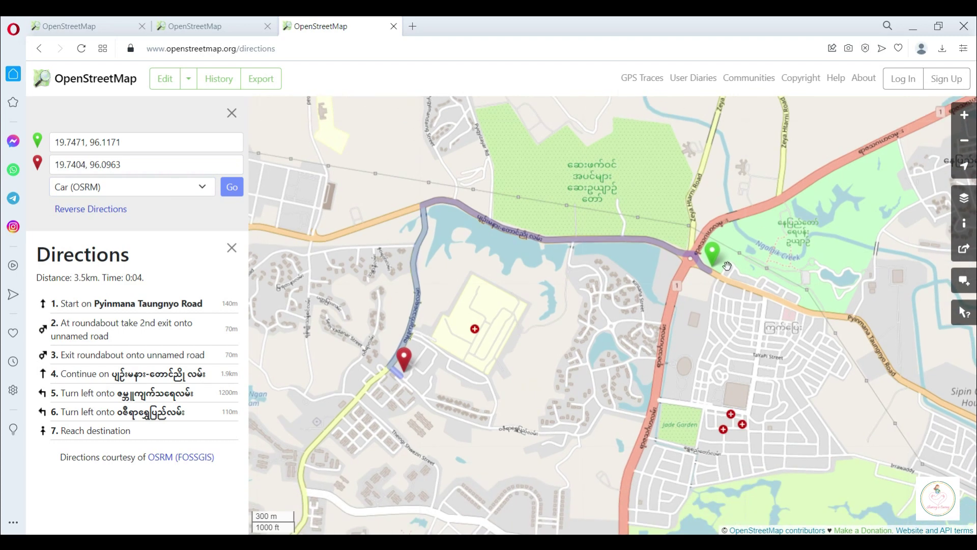
# Step: Set the travel mode to Bicycle (OSRM) and view the bicycle route between the same two points
pyautogui.click(208, 195)
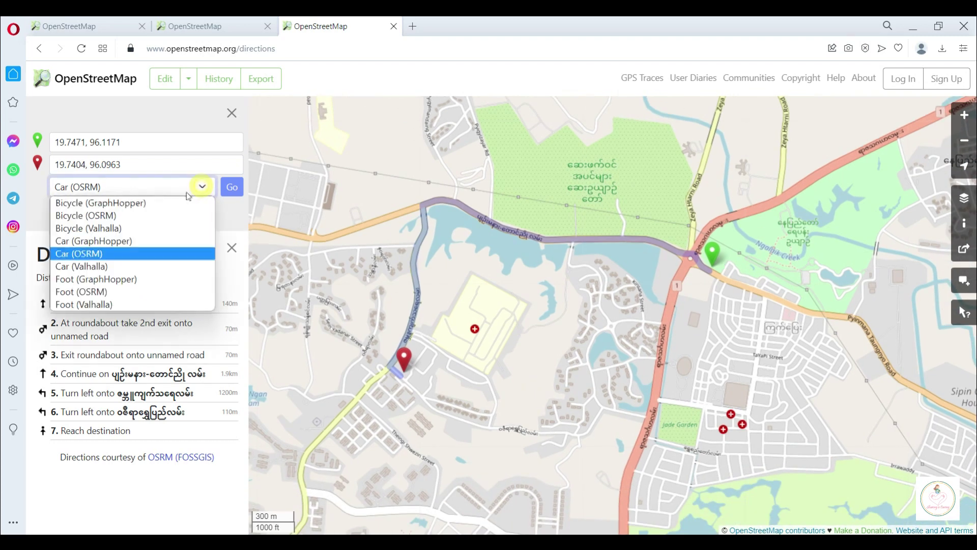
pyautogui.click(128, 217)
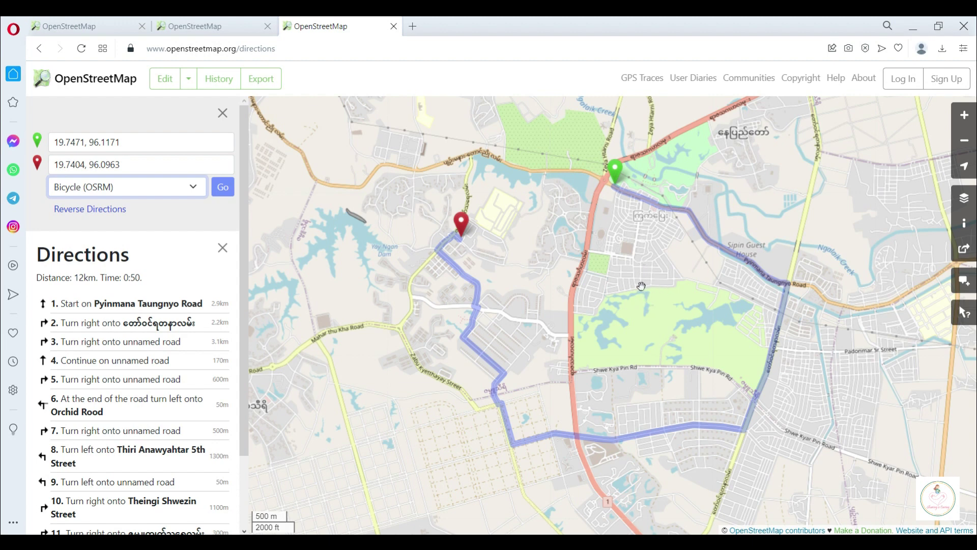
pyautogui.moveTo(661, 294); pyautogui.dragTo(672, 326)
pyautogui.scroll(-1, 673, 313)
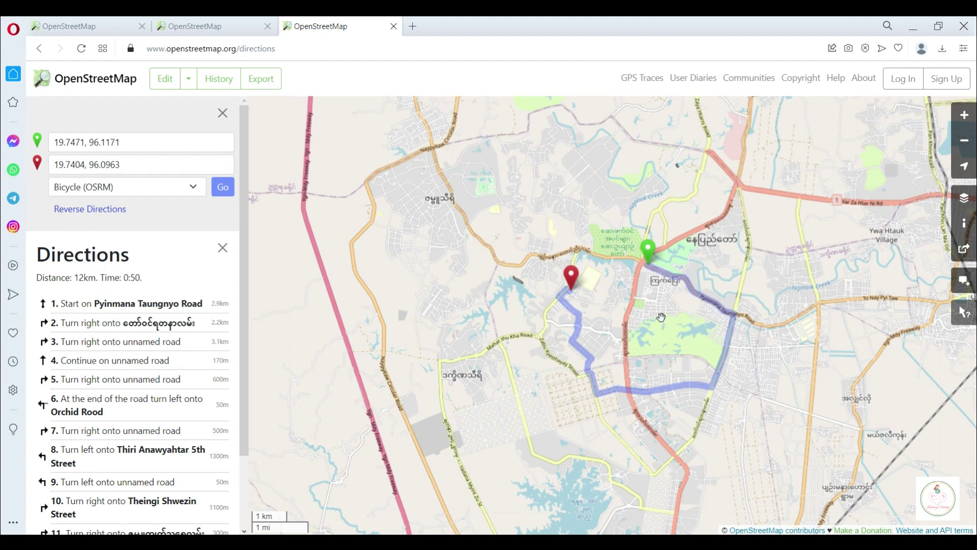
# Step: Set the travel mode back to Car (OSRM), view the route, and close the directions
pyautogui.click(193, 187)
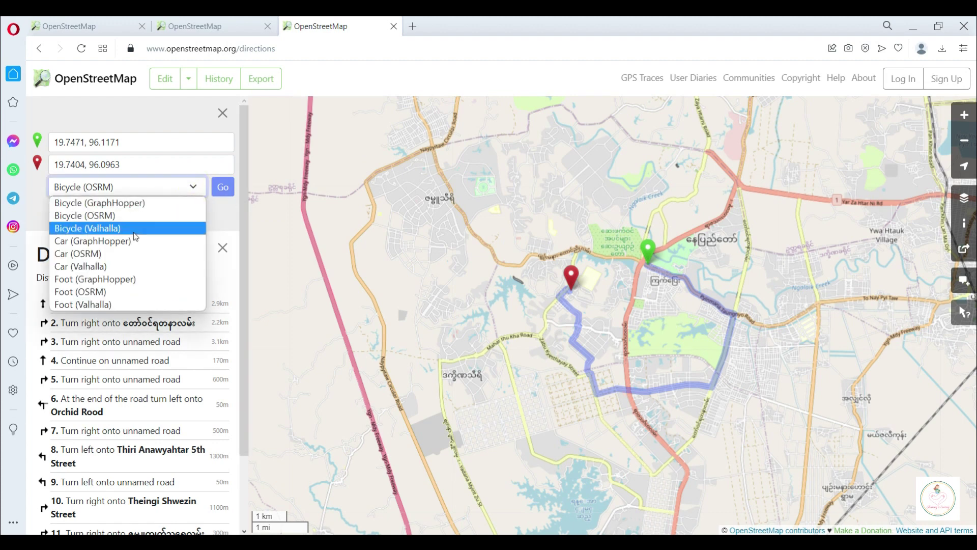
pyautogui.click(104, 254)
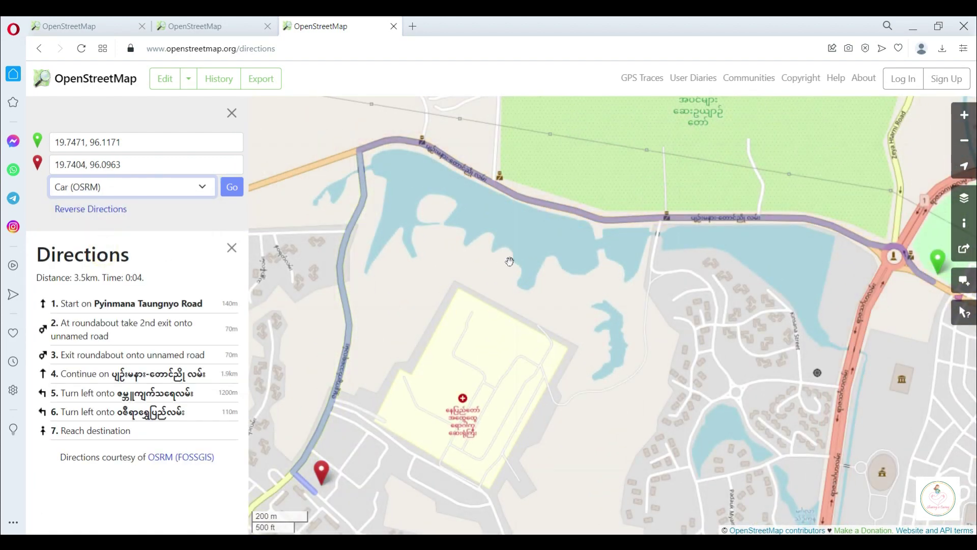
pyautogui.scroll(-1, 623, 354)
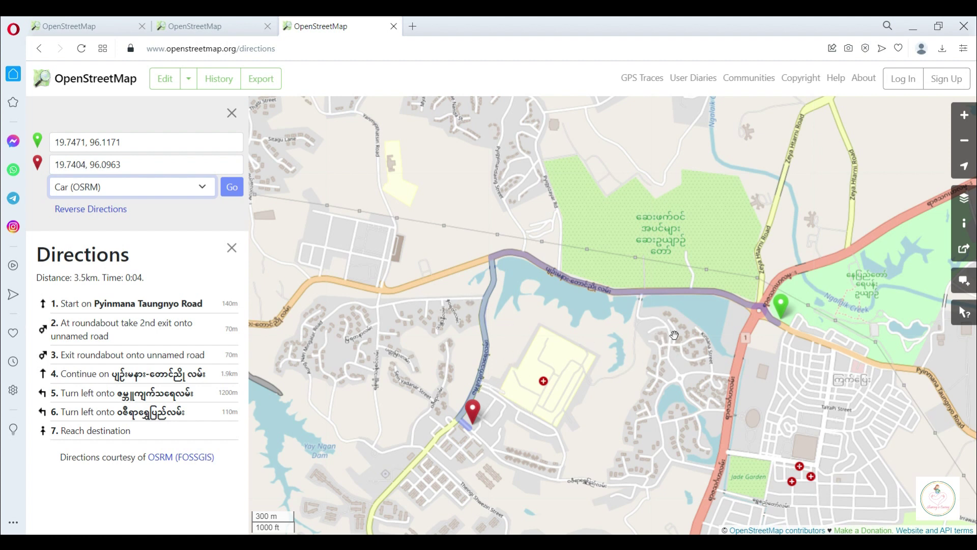
pyautogui.click(231, 249)
pyautogui.click(232, 113)
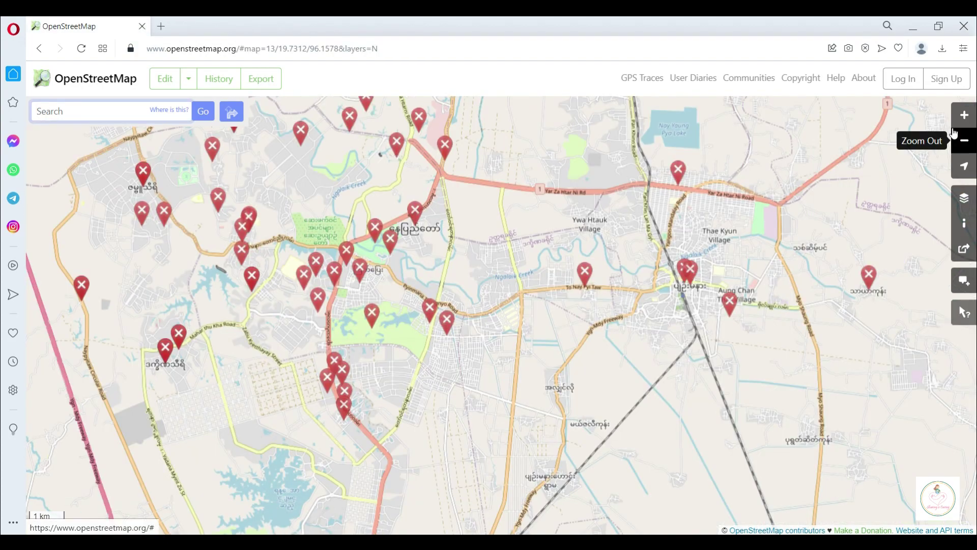
# Step: Zoom the map in two levels and back out to the original scale
pyautogui.click(965, 122)
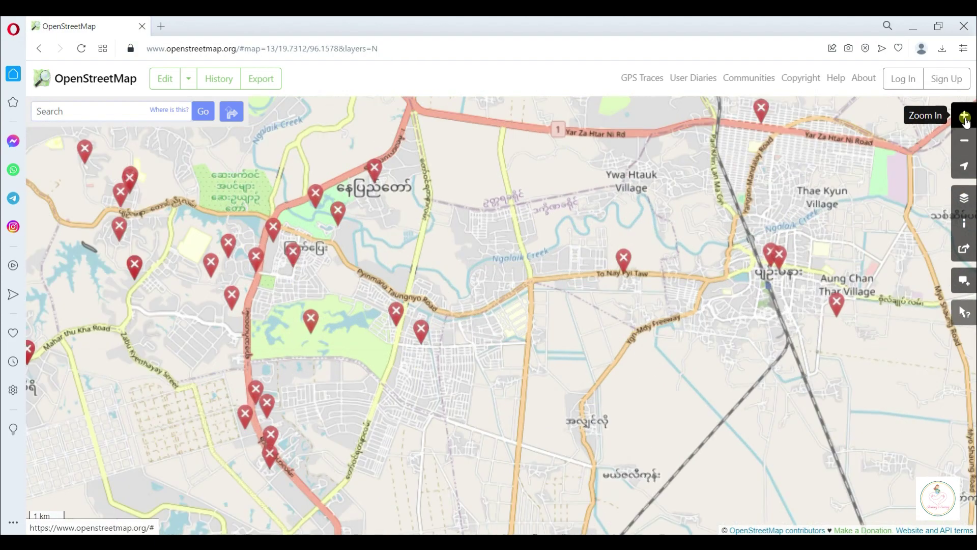
pyautogui.click(965, 122)
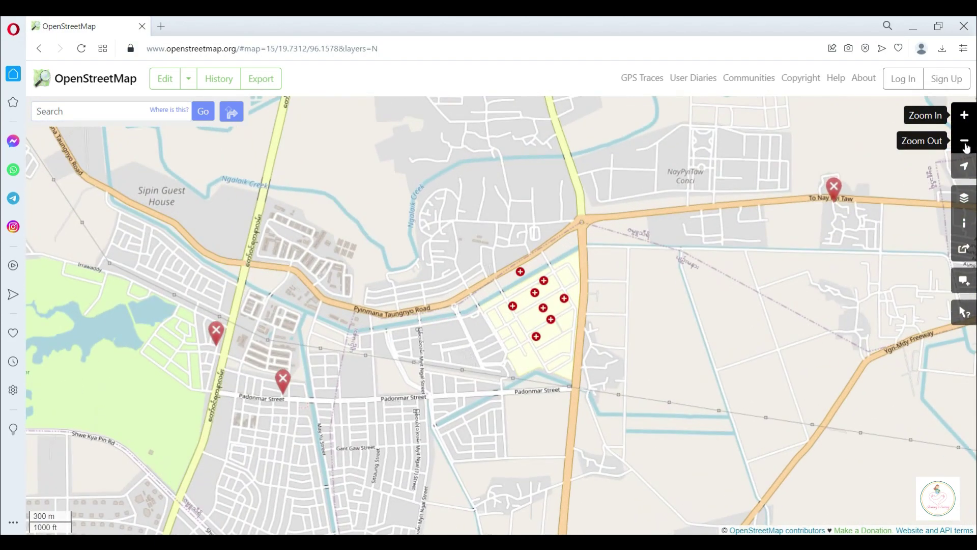
pyautogui.click(966, 145)
pyautogui.click(965, 144)
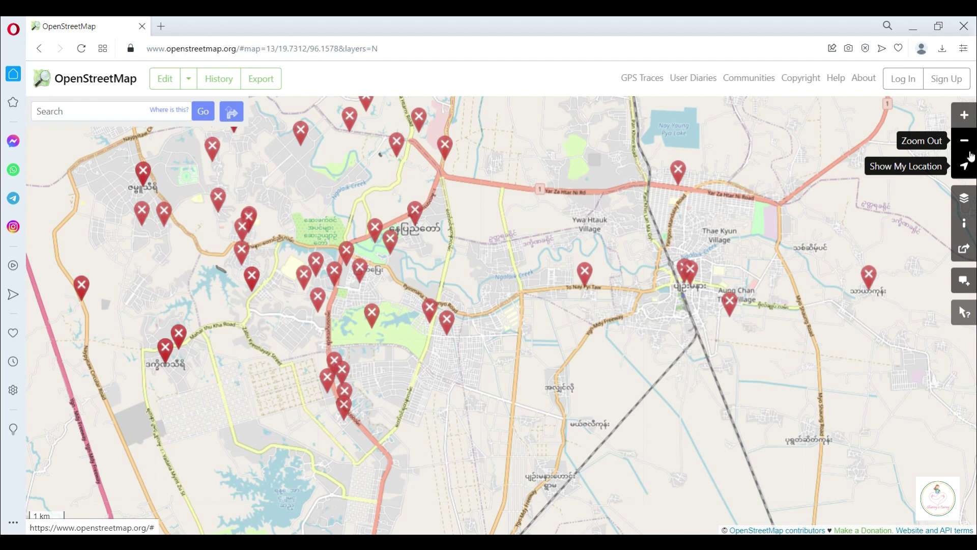
# Step: Show the available map layers, keep the Standard layer, and turn off the Map Notes overlay
pyautogui.click(963, 201)
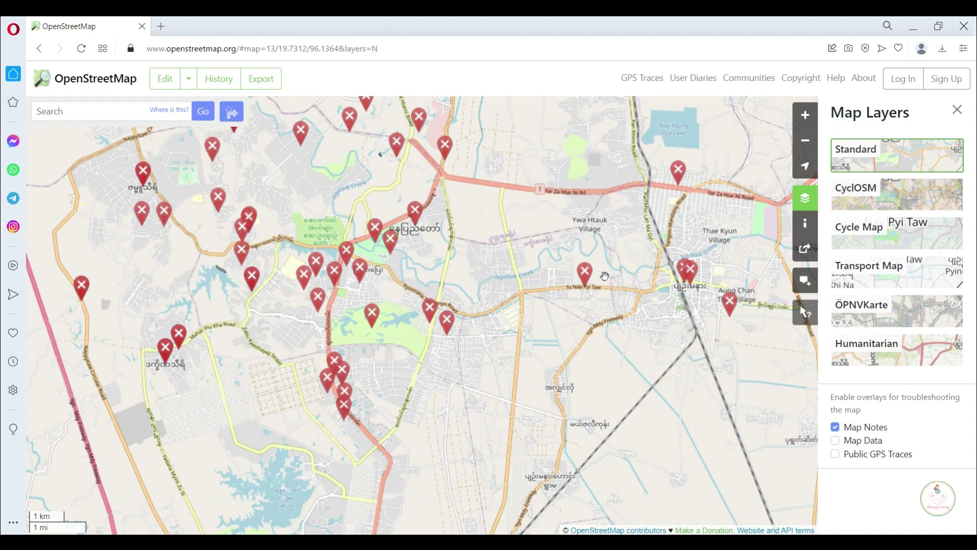
pyautogui.click(898, 157)
pyautogui.scroll(-1, 664, 269)
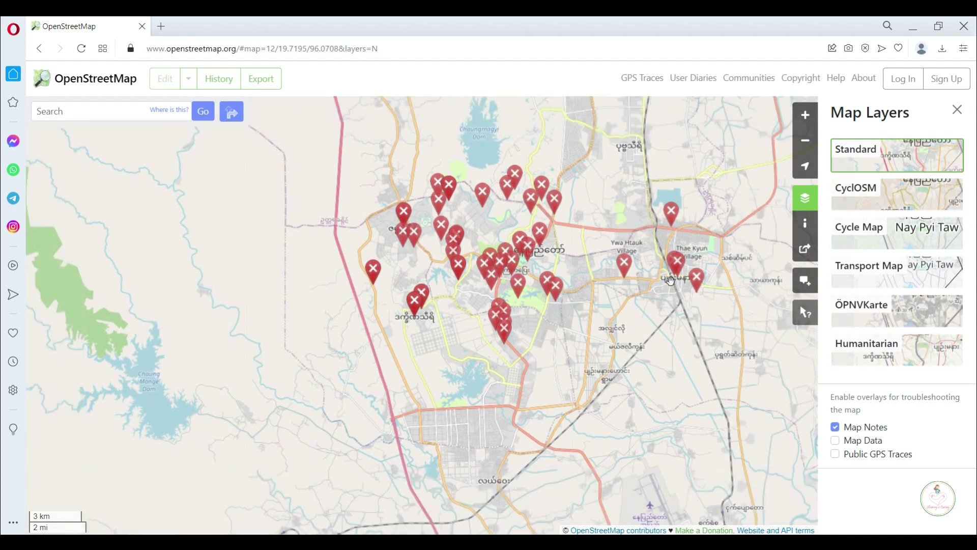
pyautogui.scroll(1, 673, 282)
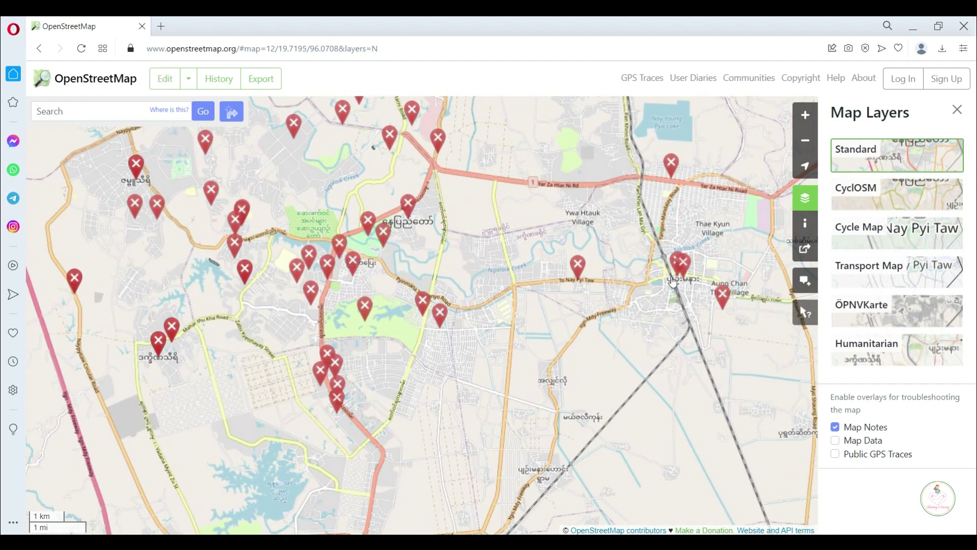
pyautogui.click(837, 428)
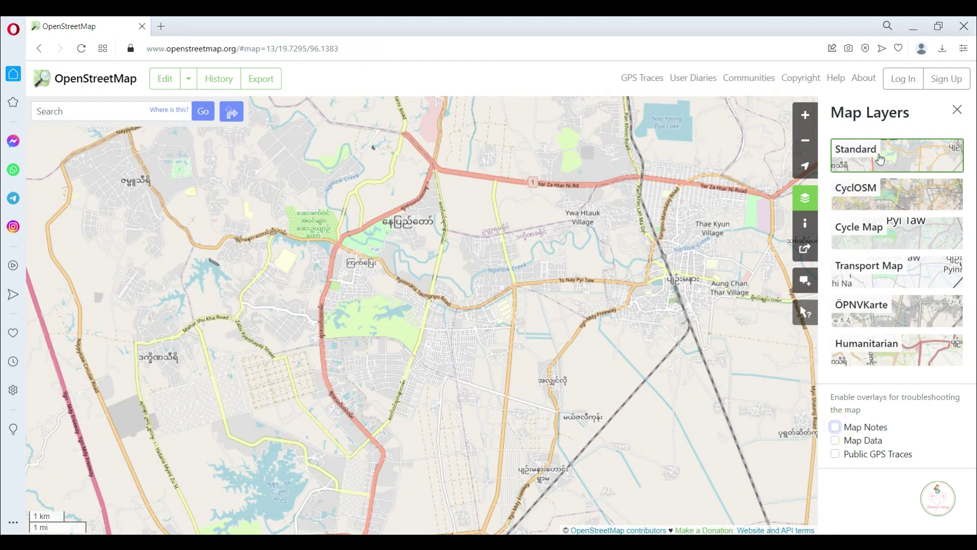
# Step: Zoom in closer on the Pyinmana area and switch the base map to Cycle Map
pyautogui.scroll(-1, 657, 260)
pyautogui.scroll(1, 658, 252)
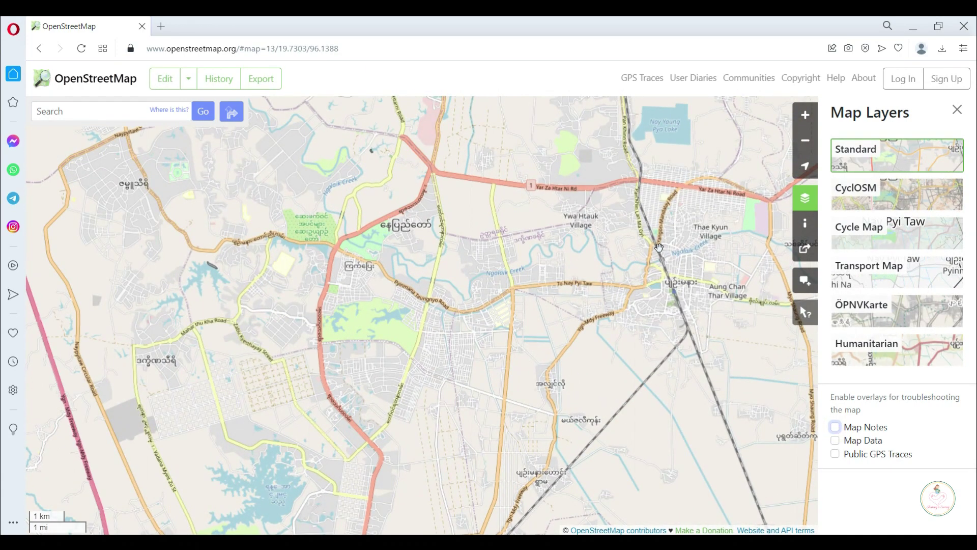
pyautogui.scroll(1, 659, 248)
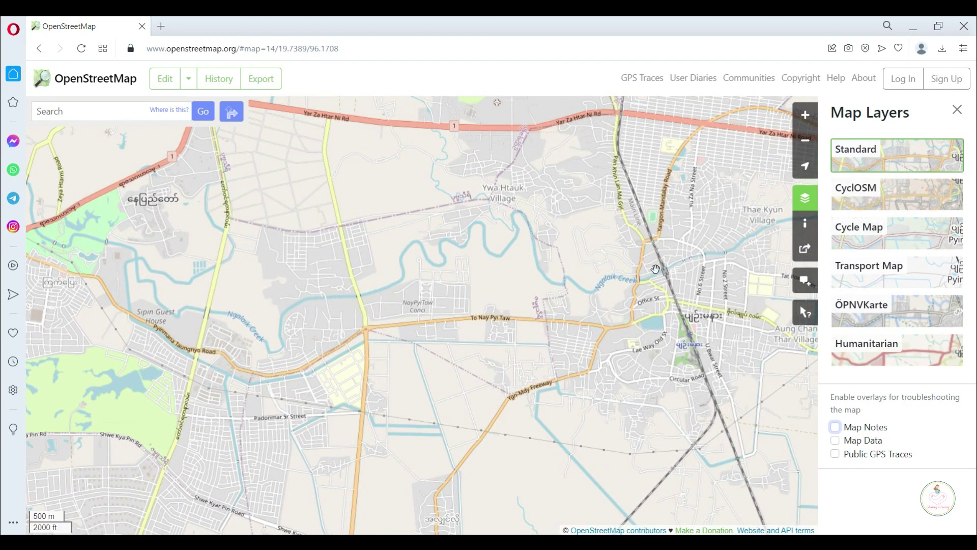
pyautogui.click(867, 239)
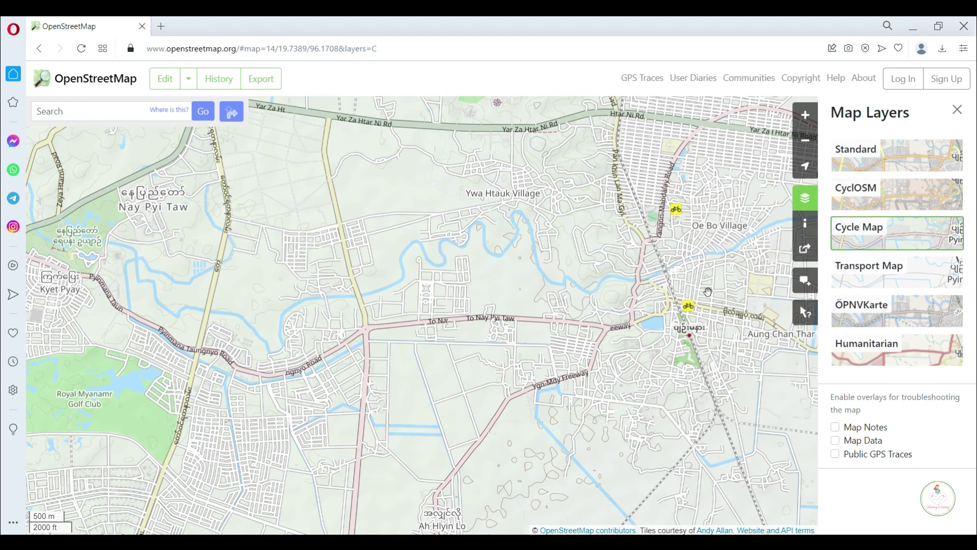
# Step: View Pyinmana more closely on the Cycle Map and switch the base map to Transport Map
pyautogui.moveTo(689, 270); pyautogui.dragTo(547, 279)
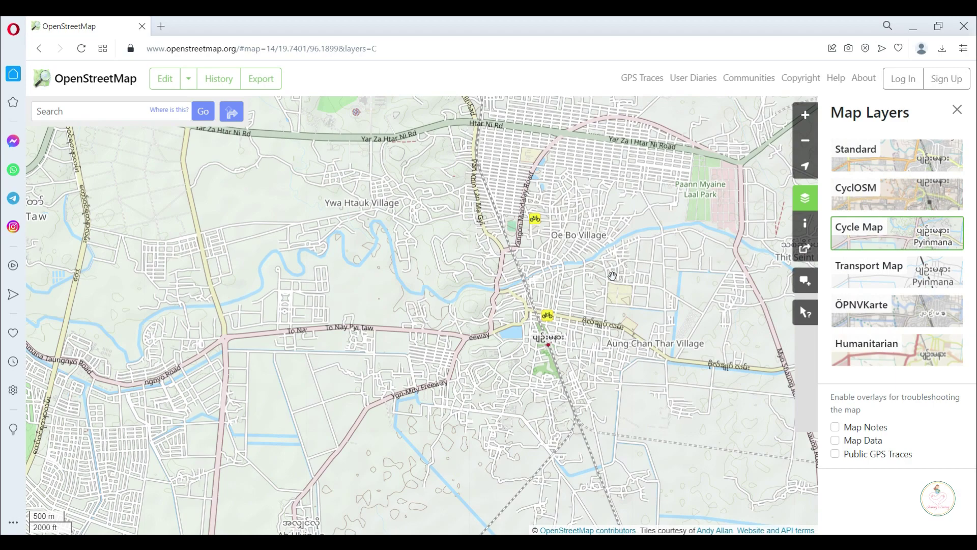
pyautogui.scroll(1, 613, 275)
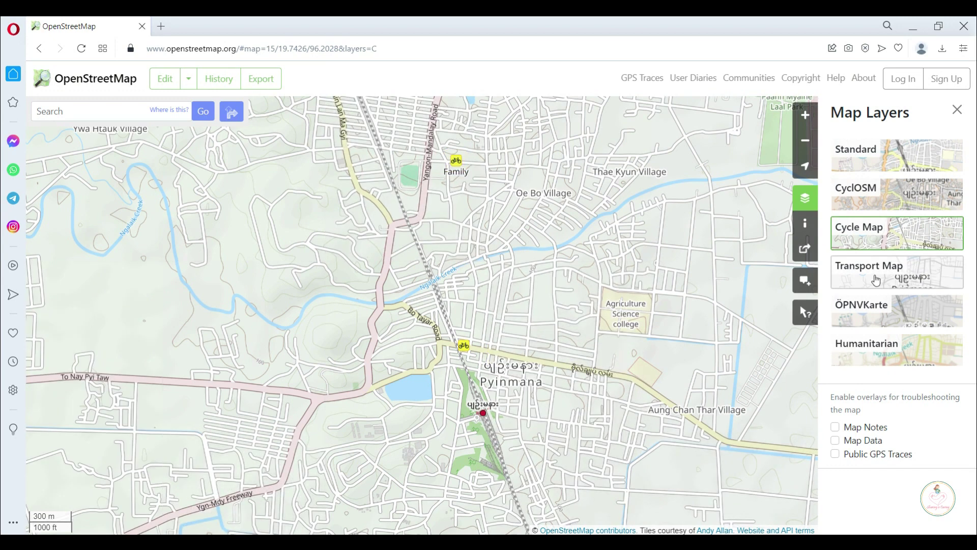
pyautogui.click(877, 278)
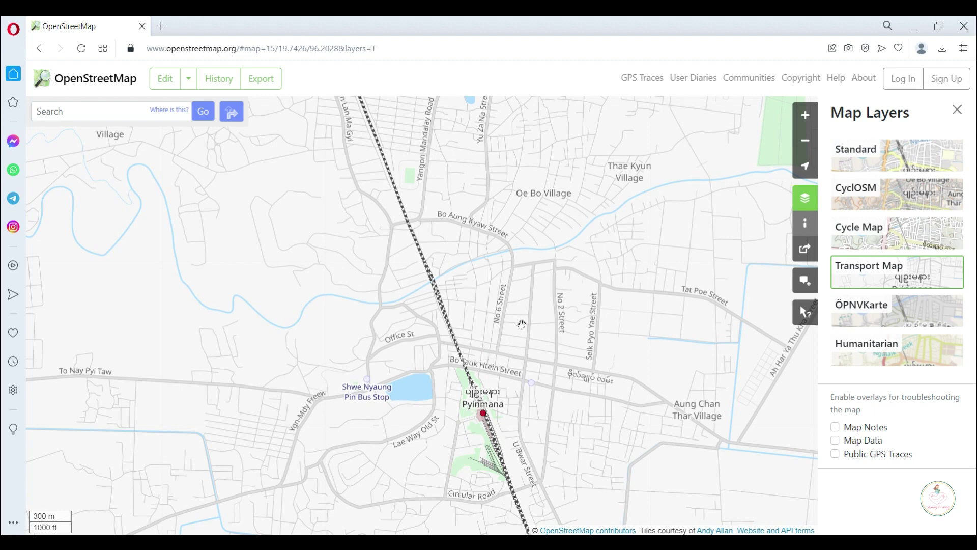
# Step: Follow the railway lines on the Transport Map from Pyinmana south to Yangon and view the city's network in detail
pyautogui.moveTo(523, 461); pyautogui.dragTo(524, 323)
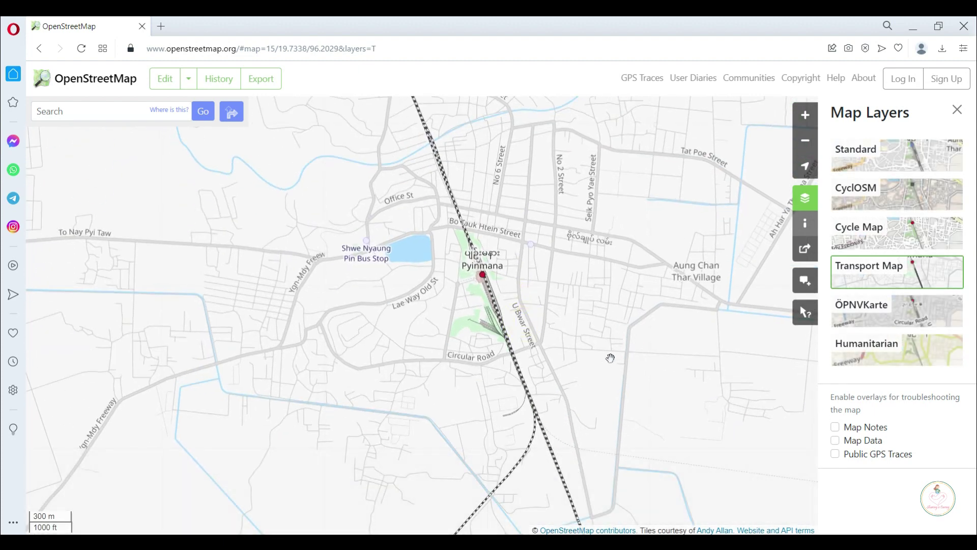
pyautogui.moveTo(609, 361); pyautogui.dragTo(641, 192)
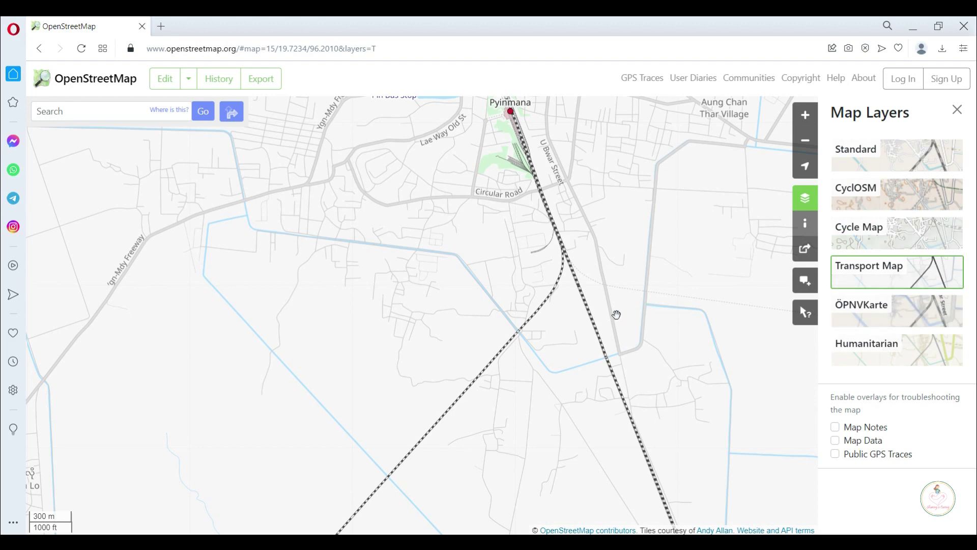
pyautogui.scroll(-2, 623, 309)
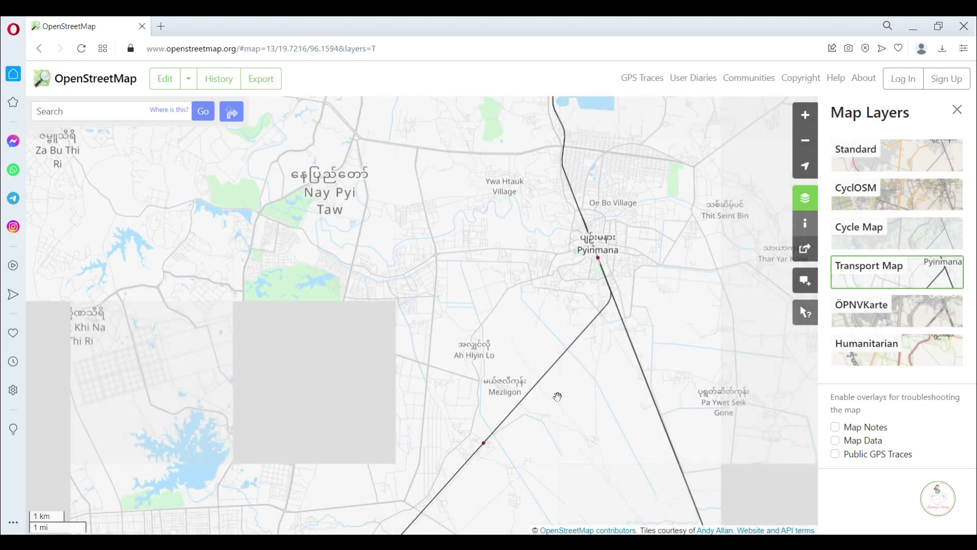
pyautogui.scroll(-1, 559, 389)
pyautogui.scroll(-1, 555, 326)
pyautogui.moveTo(514, 423); pyautogui.dragTo(512, 227)
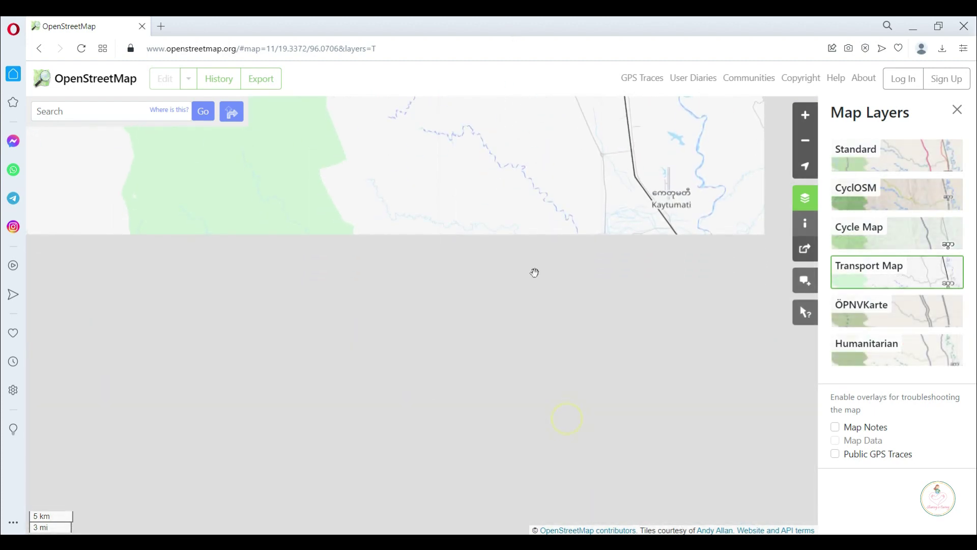
pyautogui.scroll(-2, 540, 267)
pyautogui.moveTo(565, 353); pyautogui.dragTo(428, 110)
pyautogui.moveTo(421, 384); pyautogui.dragTo(482, 129)
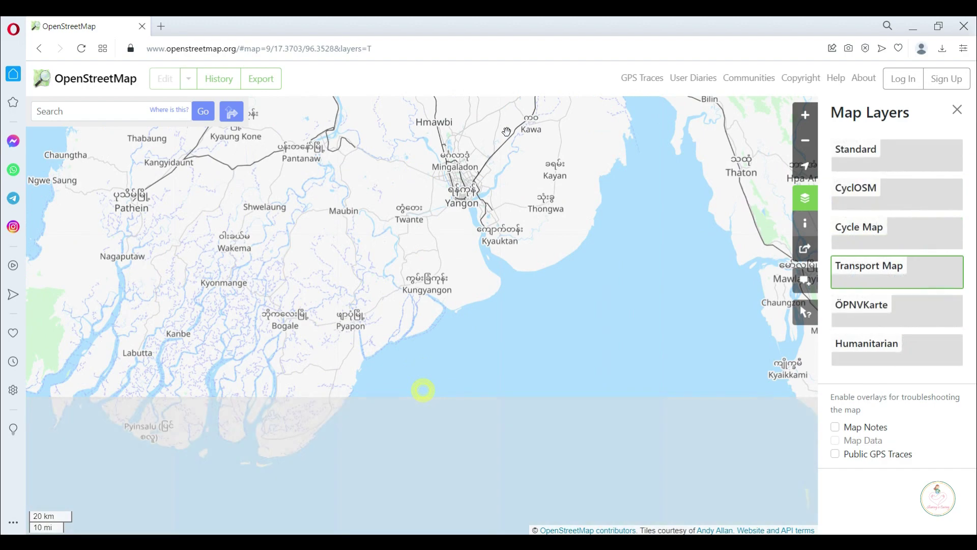
pyautogui.scroll(3, 467, 174)
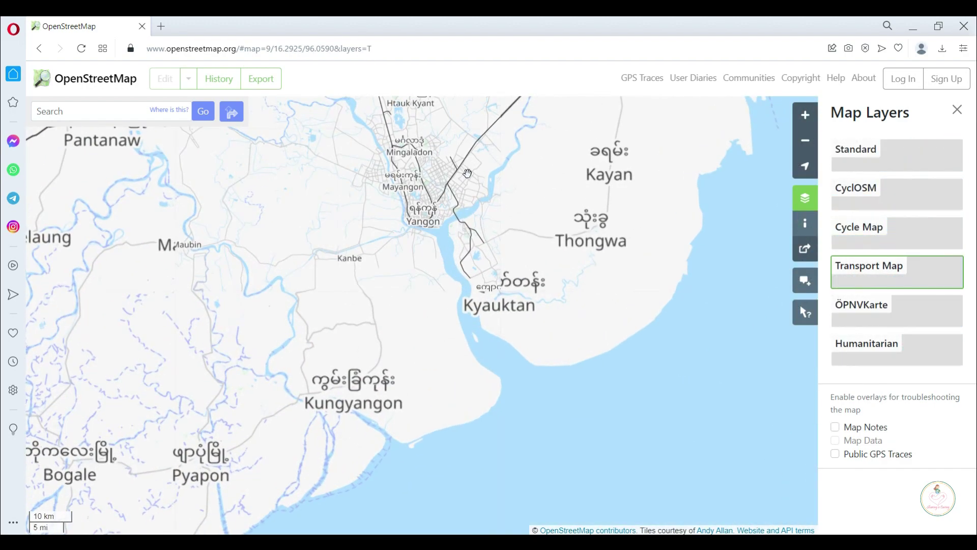
pyautogui.scroll(2, 416, 162)
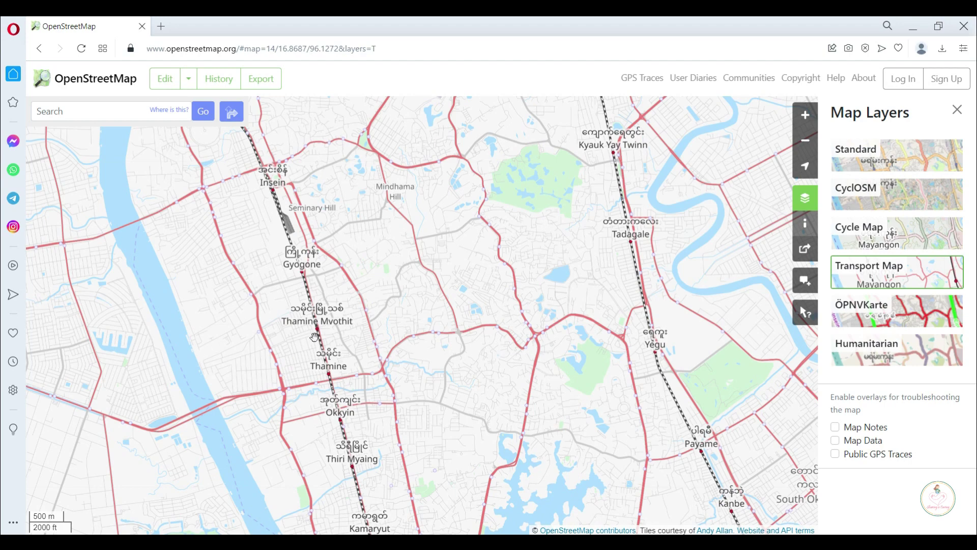
# Step: Examine the railway stations and numbered bus routes around Insein, Gyogone and Thamine on the Transport Map
pyautogui.moveTo(392, 402); pyautogui.dragTo(392, 262)
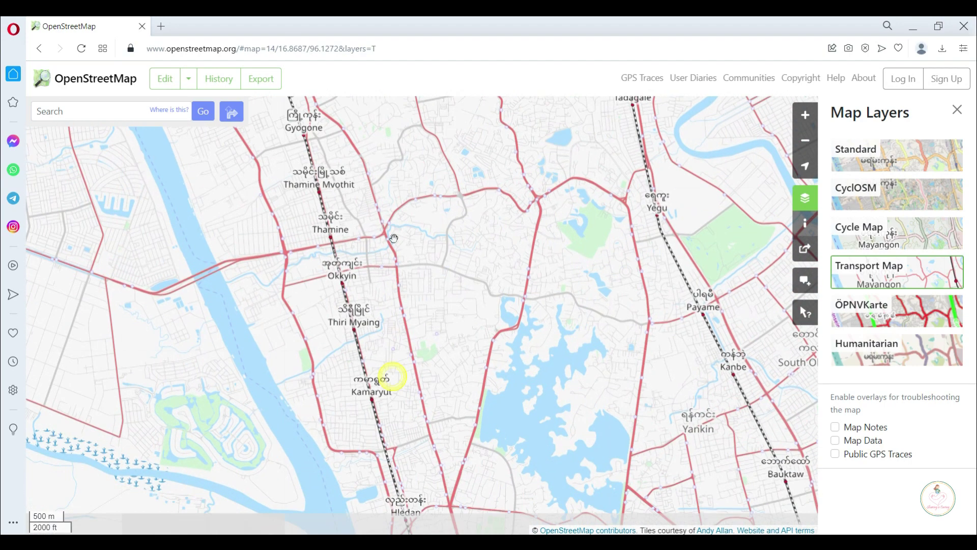
pyautogui.moveTo(343, 186); pyautogui.dragTo(352, 288)
pyautogui.scroll(2, 353, 288)
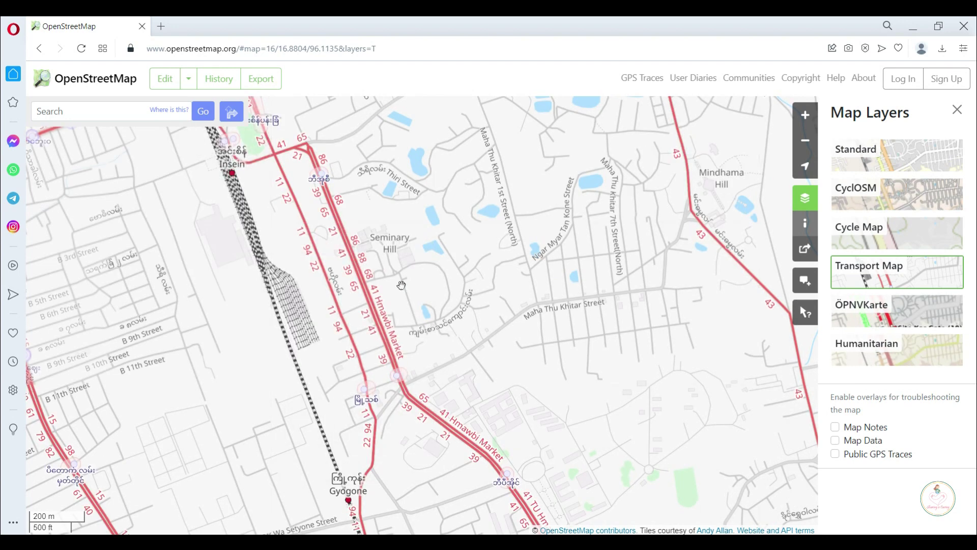
pyautogui.moveTo(548, 289); pyautogui.dragTo(333, 217)
pyautogui.scroll(-1, 376, 214)
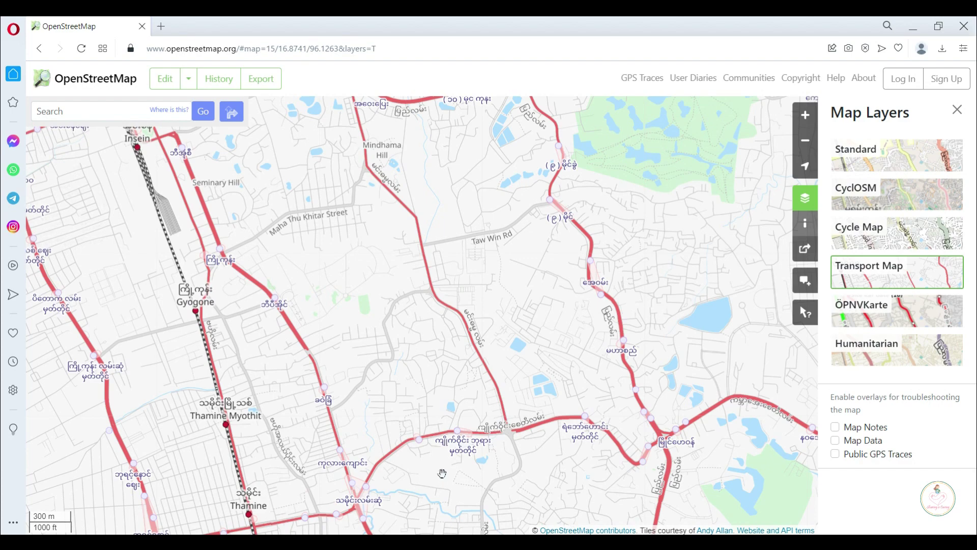
pyautogui.moveTo(560, 455); pyautogui.dragTo(506, 338)
pyautogui.moveTo(610, 452); pyautogui.dragTo(597, 403)
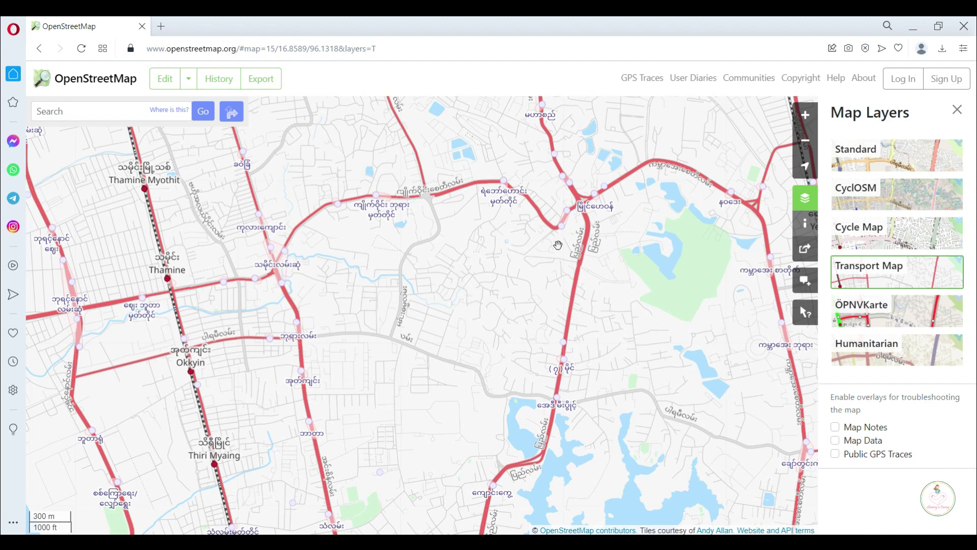
# Step: Switch the base map to Humanitarian and look over the roads around the Military Golf Course in Yangon
pyautogui.click(881, 359)
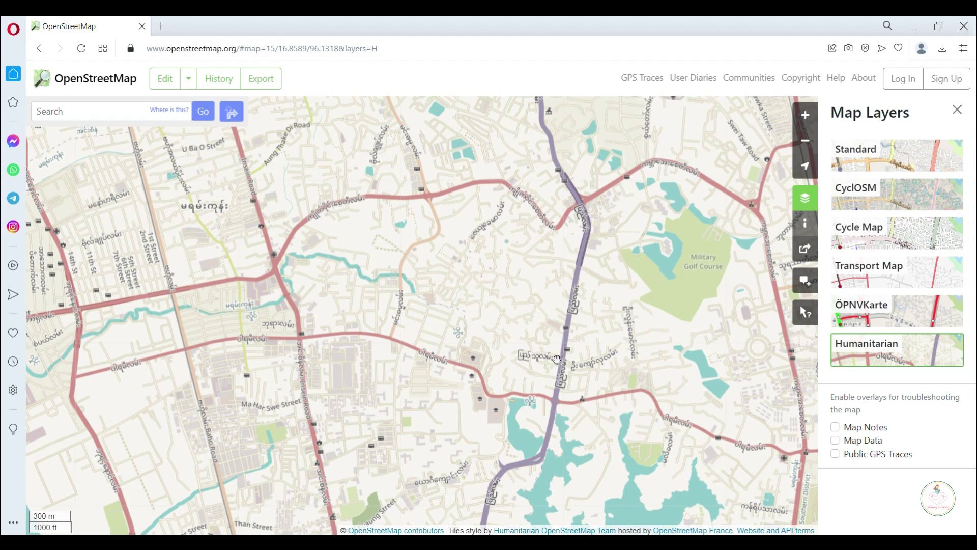
pyautogui.moveTo(475, 304); pyautogui.dragTo(450, 237)
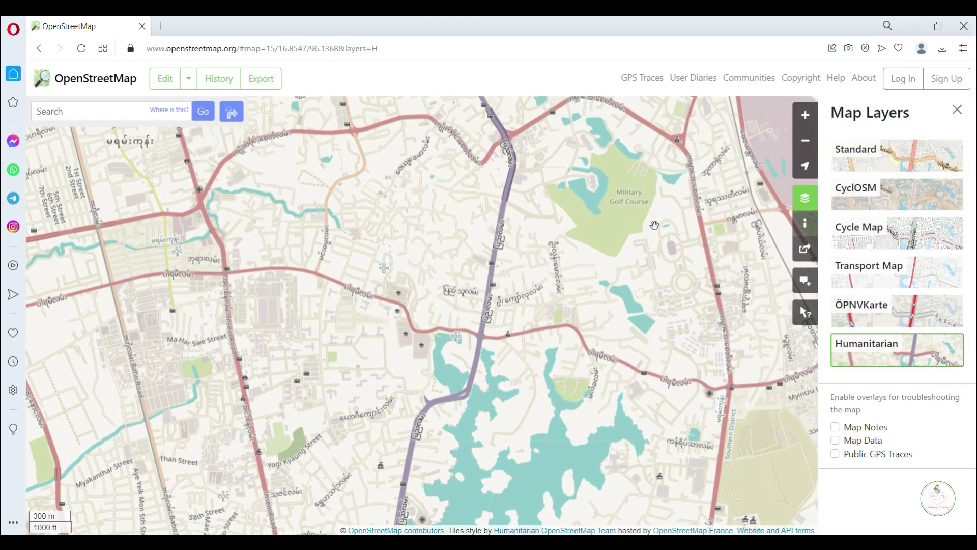
pyautogui.moveTo(672, 237); pyautogui.dragTo(618, 369)
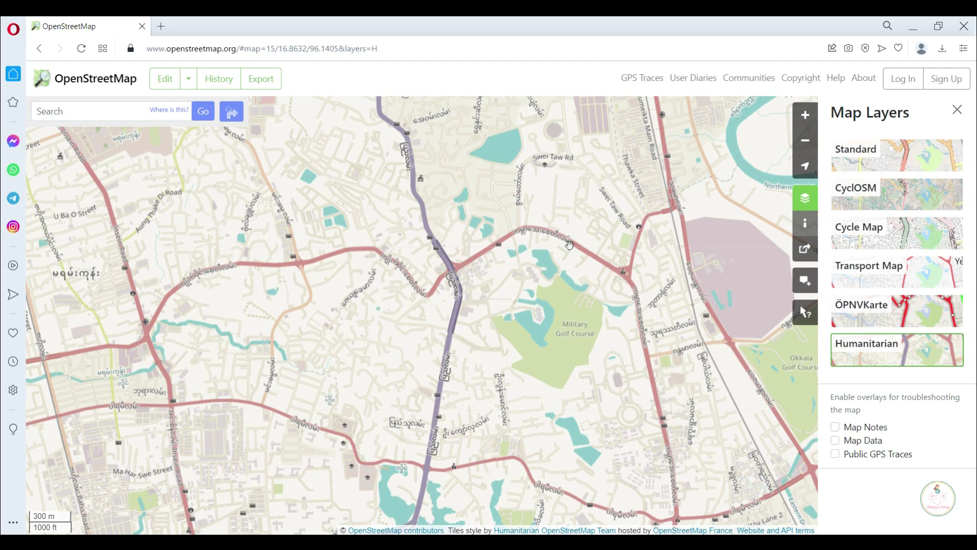
pyautogui.moveTo(564, 235); pyautogui.dragTo(591, 302)
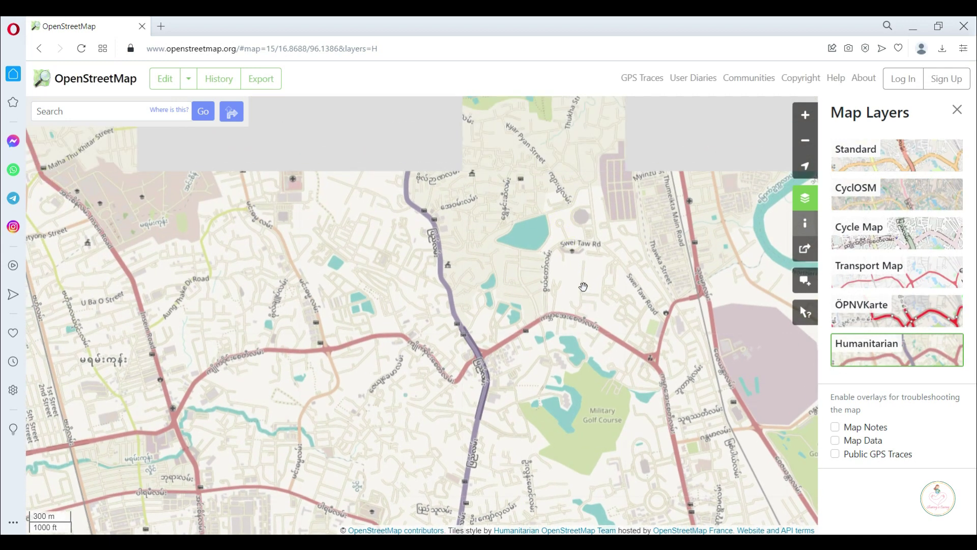
pyautogui.moveTo(339, 259); pyautogui.dragTo(367, 291)
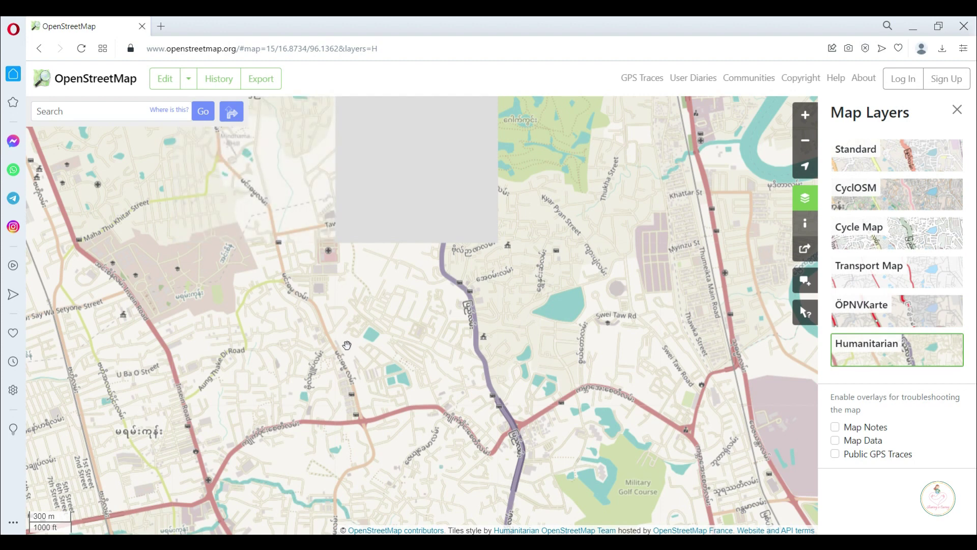
# Step: Examine the schools, hospitals, pharmacies and roads around Insein on the Humanitarian map at street level
pyautogui.moveTo(340, 340); pyautogui.dragTo(361, 240)
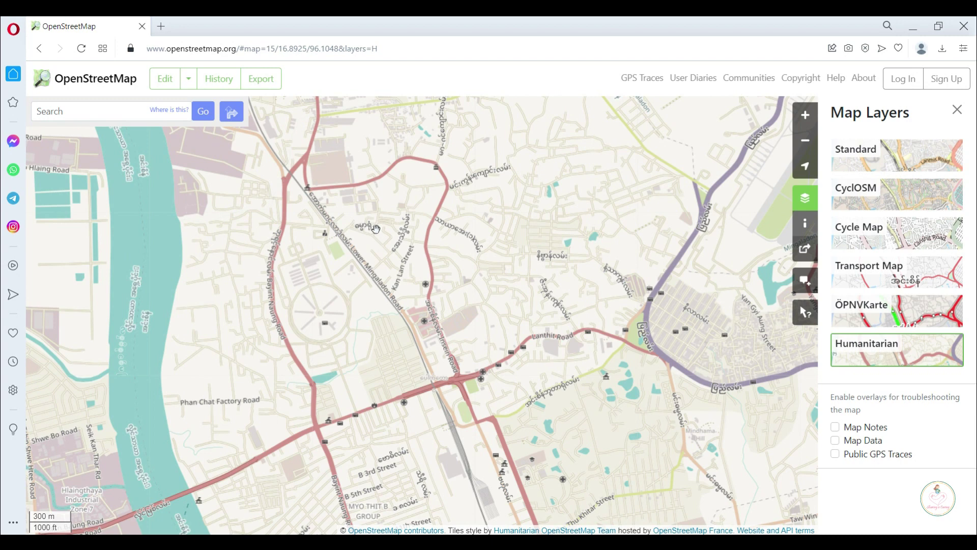
pyautogui.scroll(1, 375, 229)
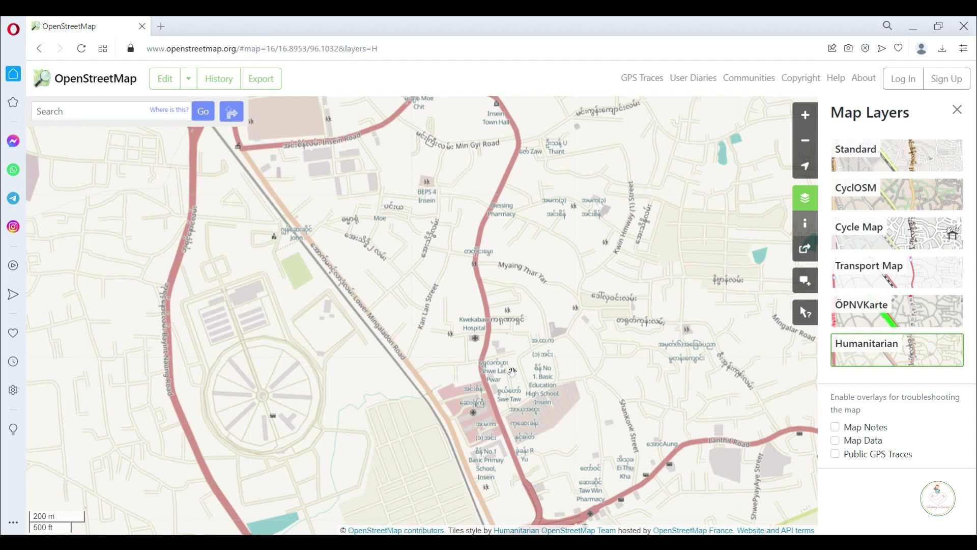
pyautogui.moveTo(513, 372); pyautogui.dragTo(516, 278)
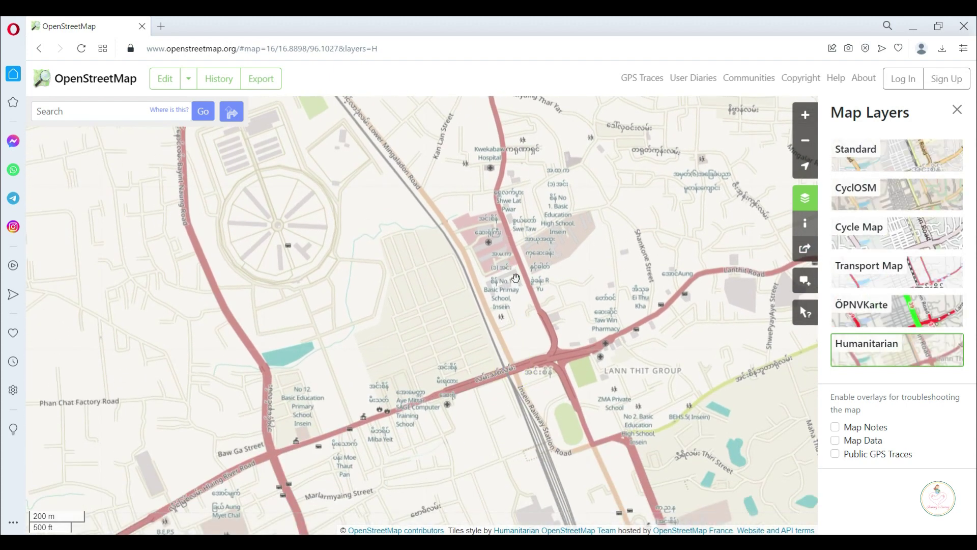
pyautogui.moveTo(530, 308); pyautogui.dragTo(520, 235)
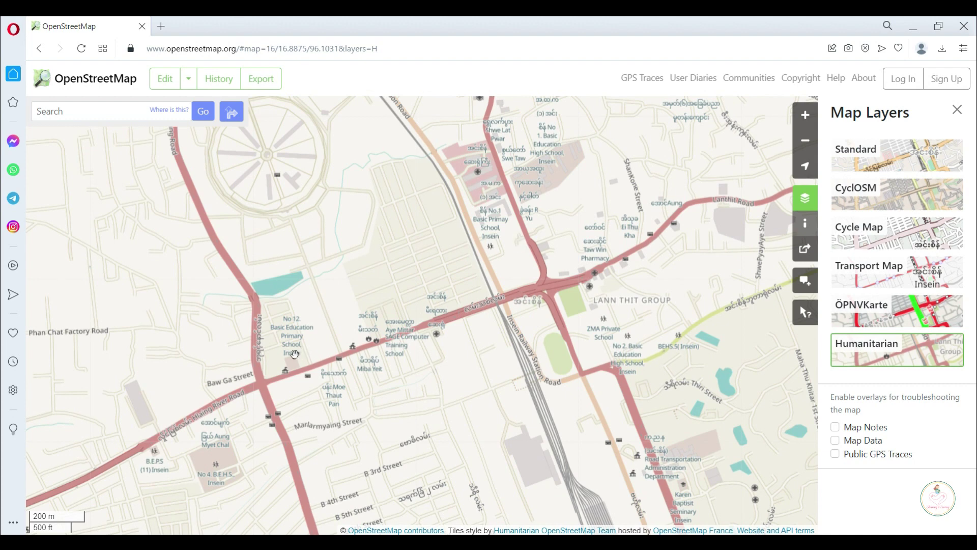
pyautogui.moveTo(306, 351); pyautogui.dragTo(313, 307)
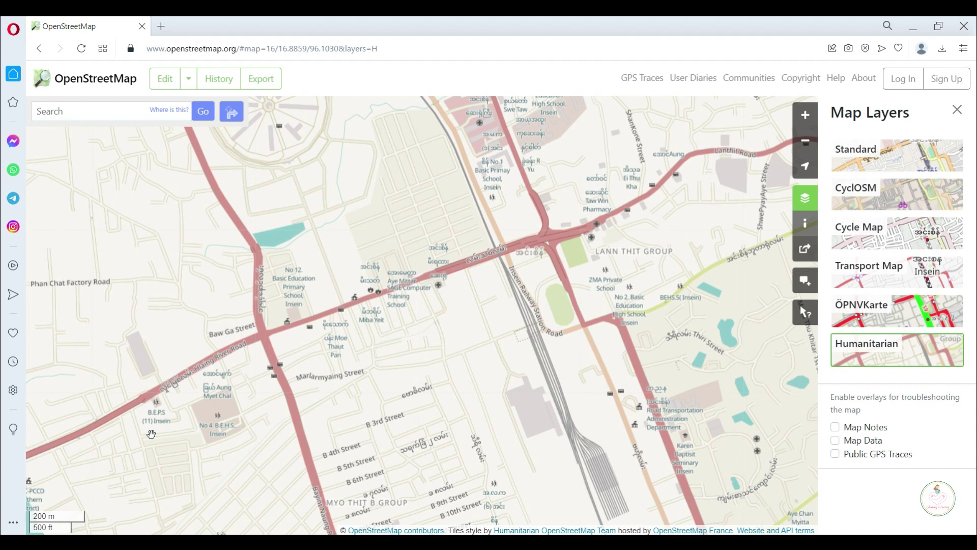
pyautogui.moveTo(152, 433); pyautogui.dragTo(166, 352)
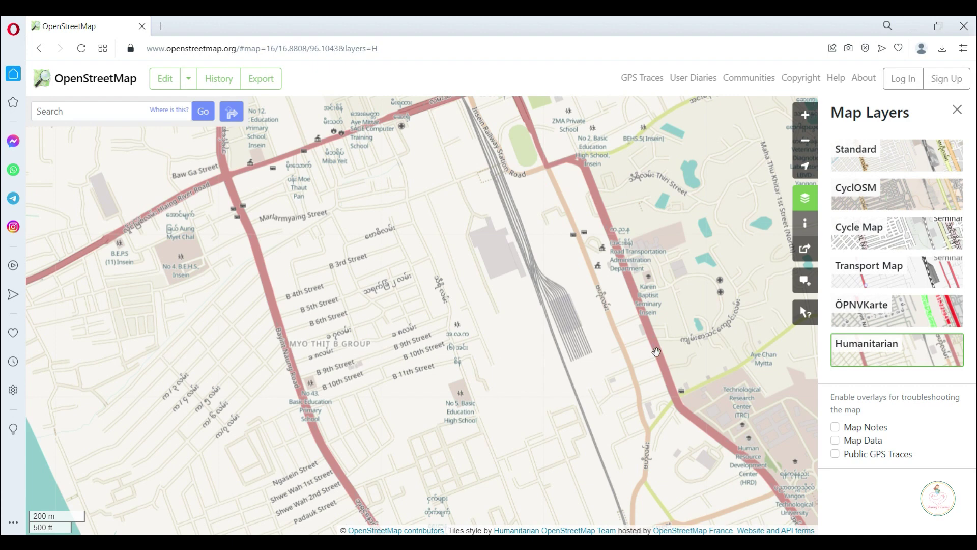
pyautogui.moveTo(658, 352); pyautogui.dragTo(660, 204)
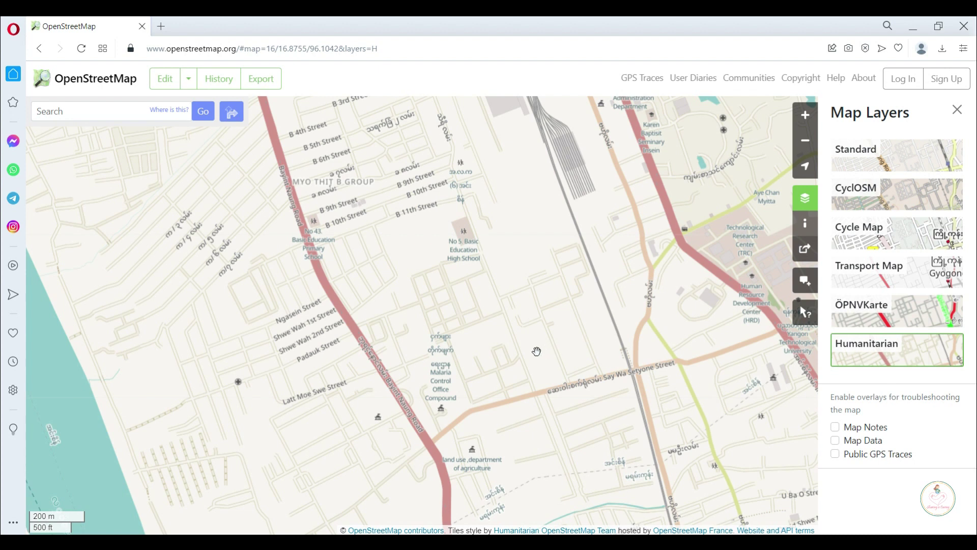
pyautogui.moveTo(497, 366); pyautogui.dragTo(485, 312)
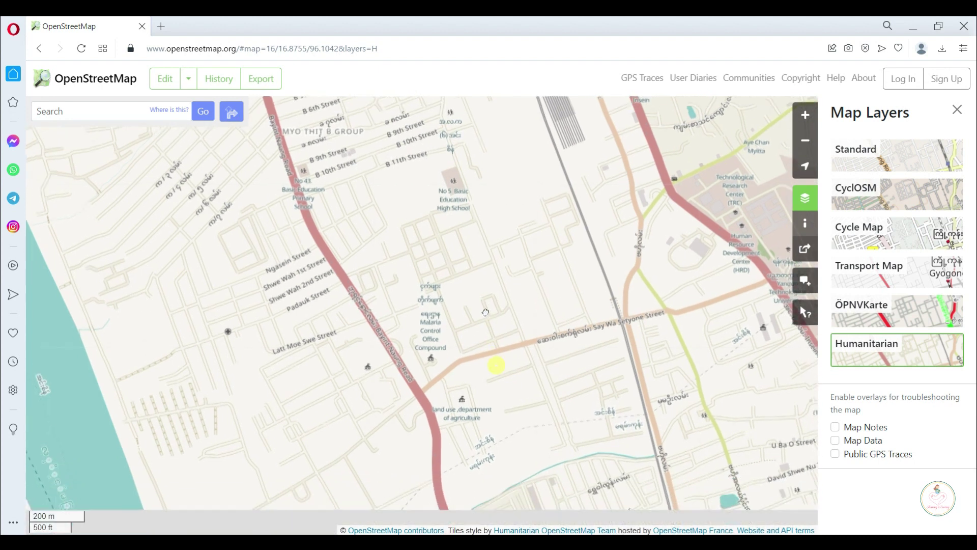
# Step: Examine the Humanitarian map's details from Bayint Naung Market across to Yangon Technological University and Taw Win Rd
pyautogui.moveTo(500, 345); pyautogui.dragTo(494, 262)
pyautogui.moveTo(500, 373); pyautogui.dragTo(493, 314)
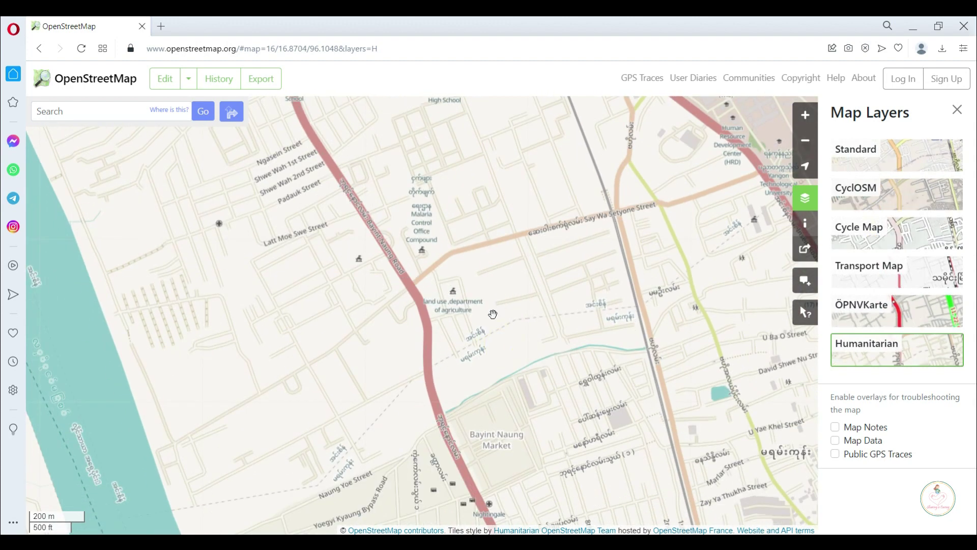
pyautogui.moveTo(509, 358); pyautogui.dragTo(498, 301)
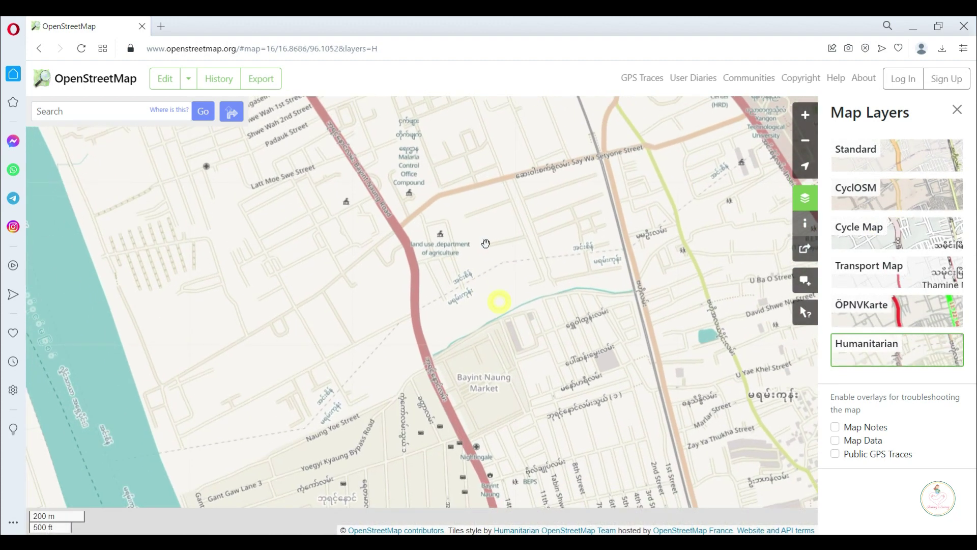
pyautogui.moveTo(507, 380); pyautogui.dragTo(483, 309)
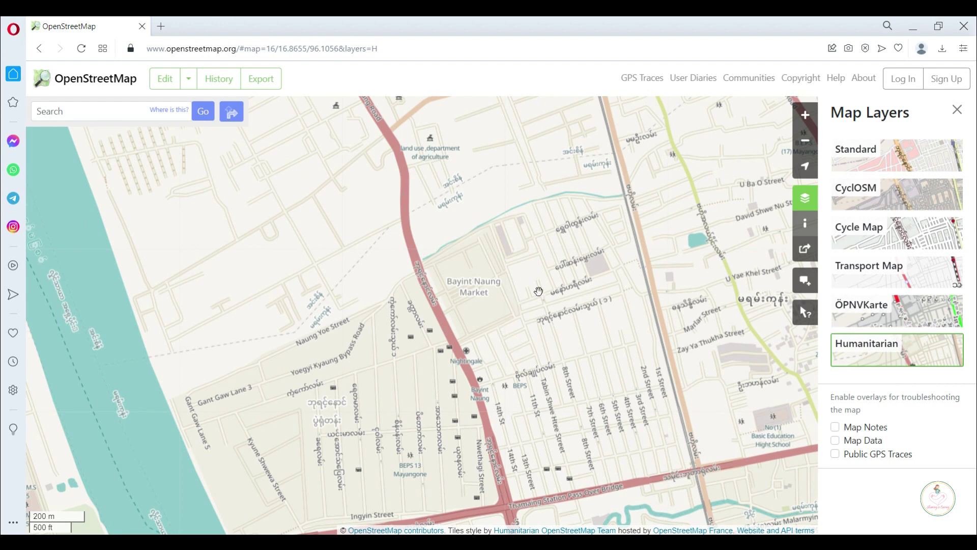
pyautogui.moveTo(539, 291); pyautogui.dragTo(366, 351)
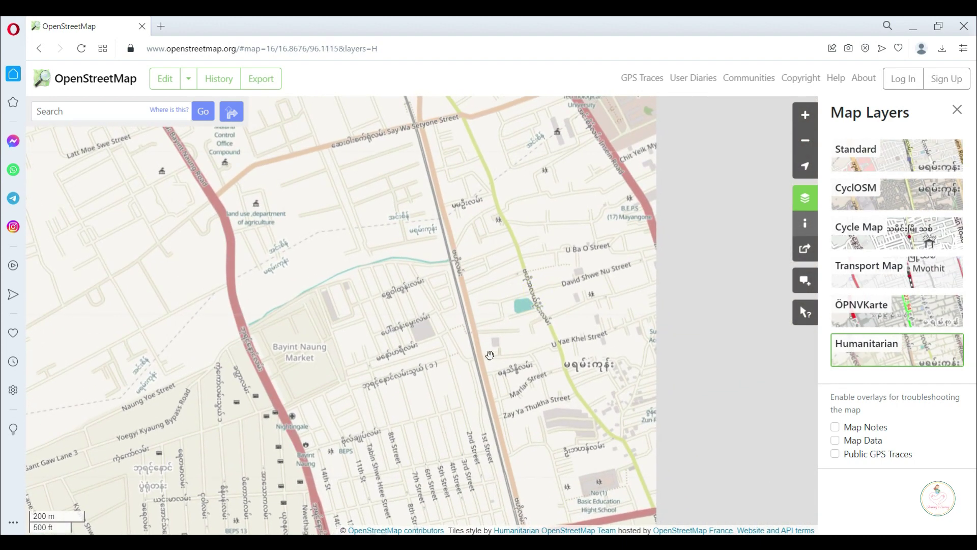
pyautogui.moveTo(491, 354); pyautogui.dragTo(255, 418)
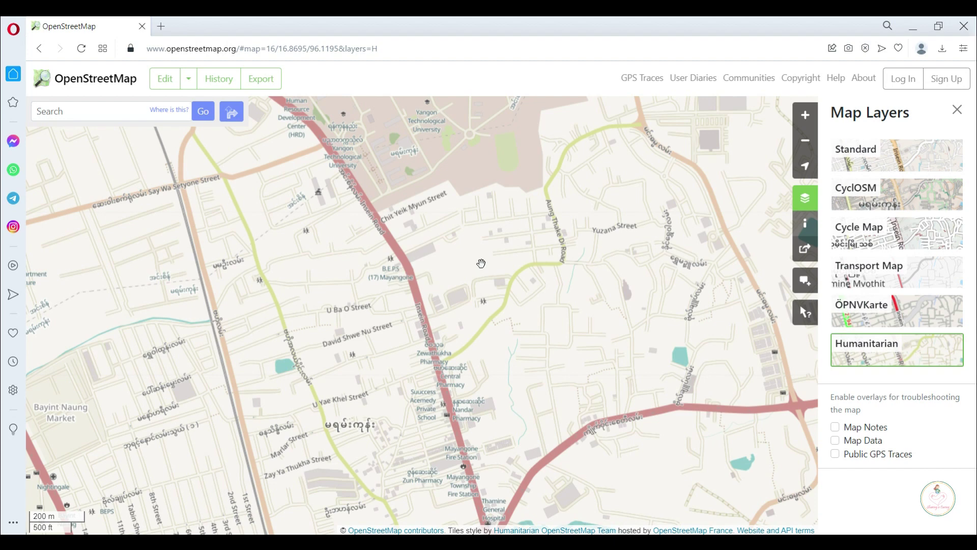
pyautogui.moveTo(481, 264); pyautogui.dragTo(323, 434)
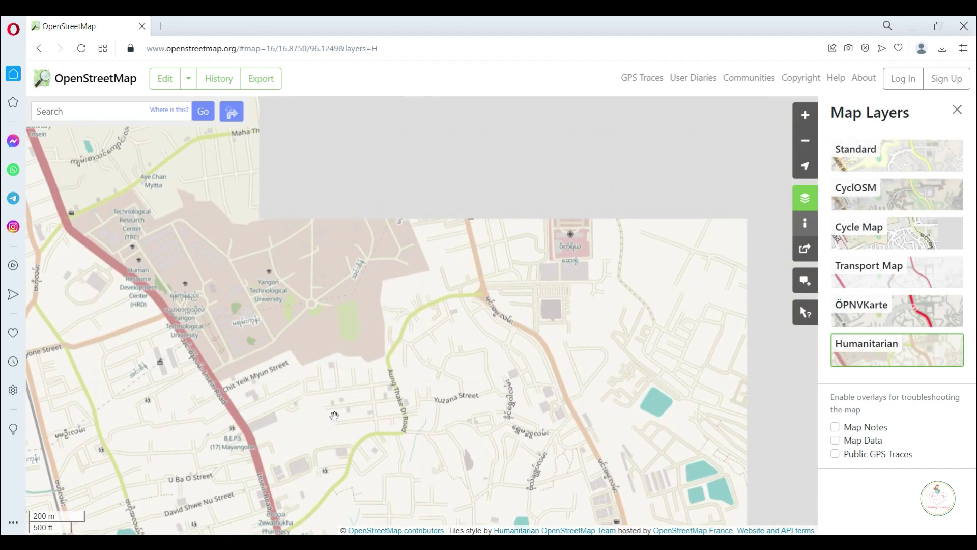
pyautogui.moveTo(533, 284); pyautogui.dragTo(527, 352)
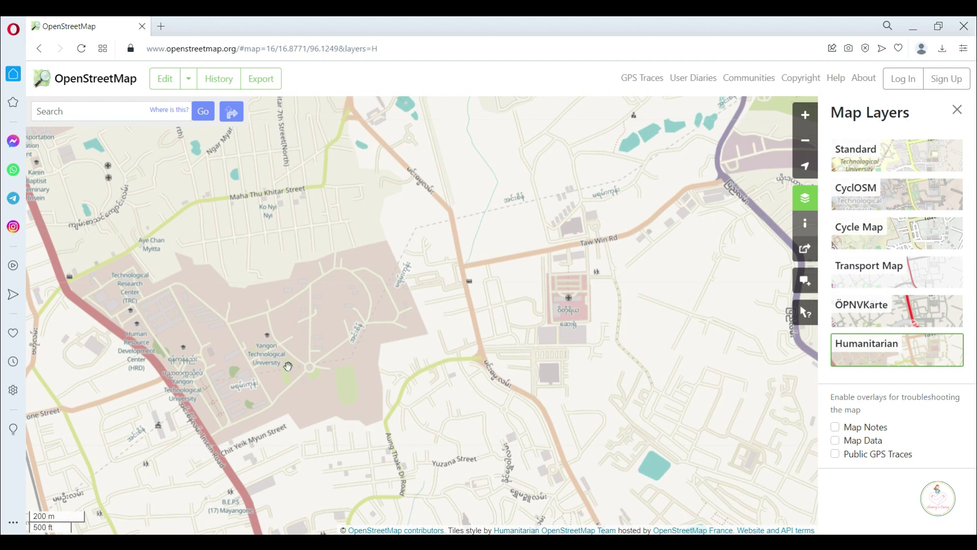
pyautogui.moveTo(335, 284); pyautogui.dragTo(285, 305)
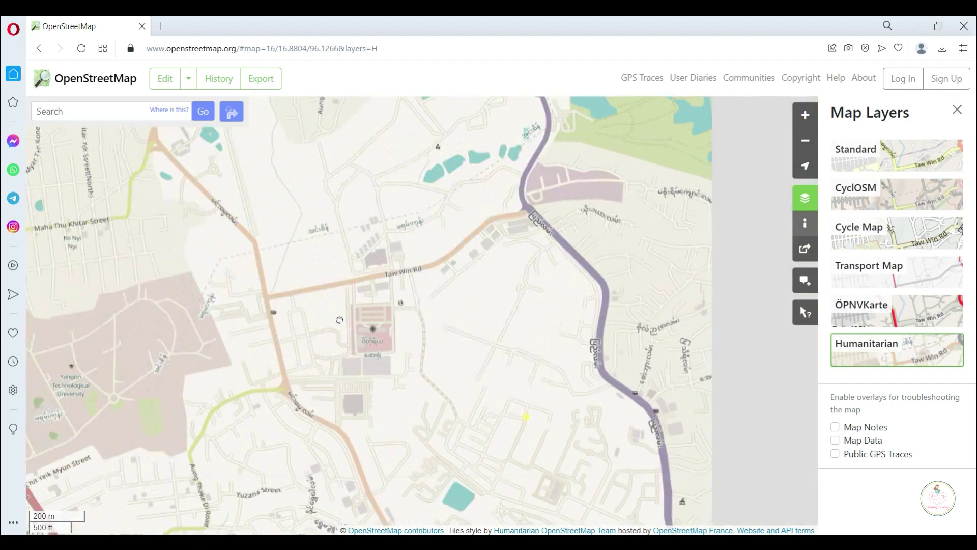
# Step: Look over the Humanitarian map south of Taw Win Rd towards Kabar Aye Villa and switch the base map to Standard
pyautogui.moveTo(339, 319); pyautogui.dragTo(285, 283)
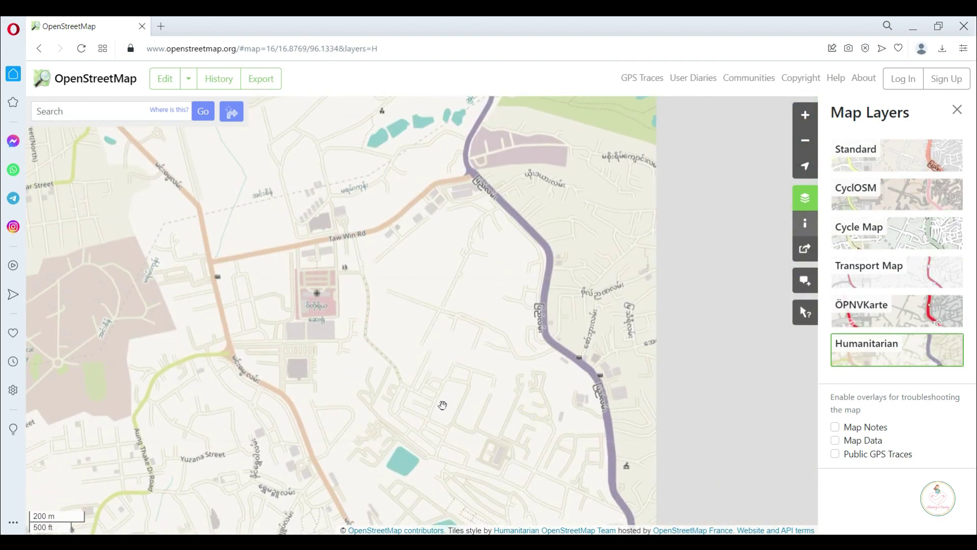
pyautogui.moveTo(458, 400); pyautogui.dragTo(415, 251)
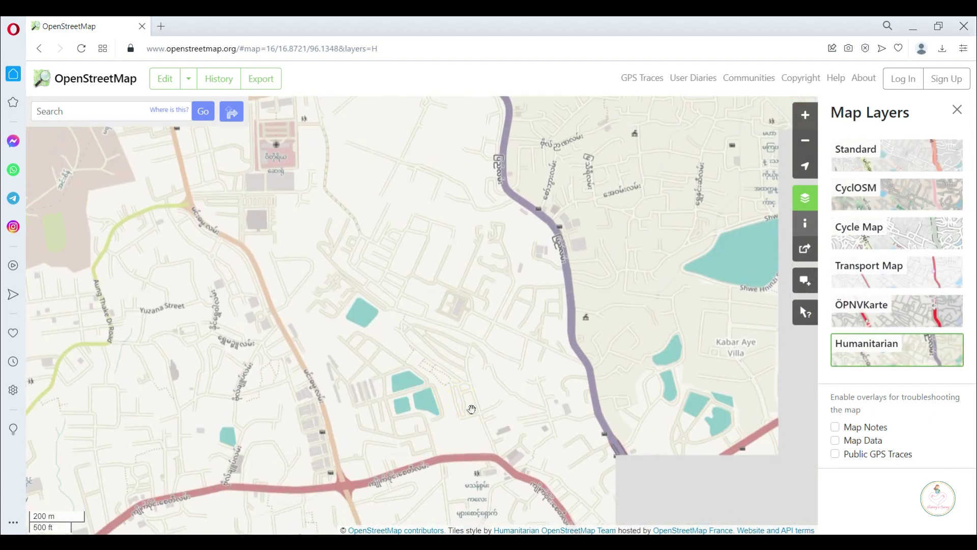
pyautogui.moveTo(467, 406); pyautogui.dragTo(458, 224)
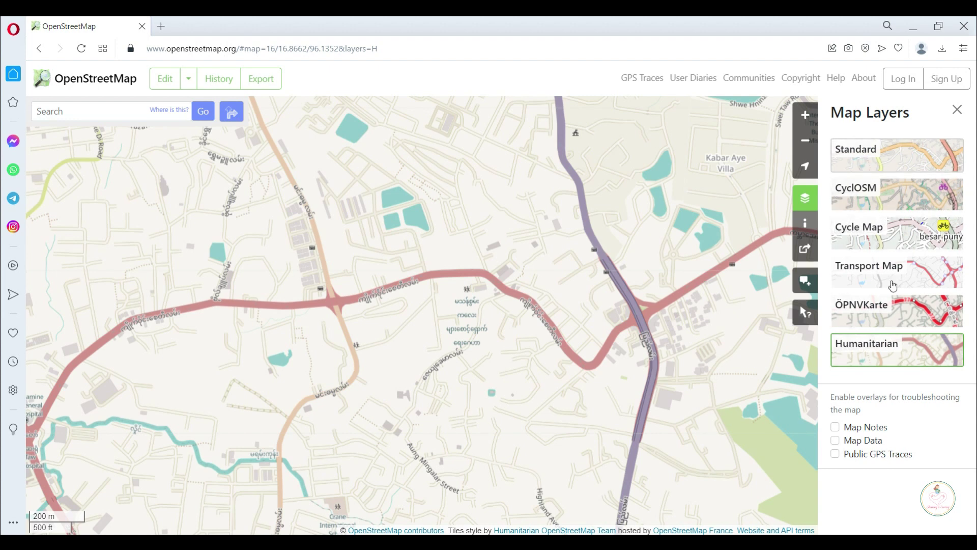
pyautogui.click(886, 158)
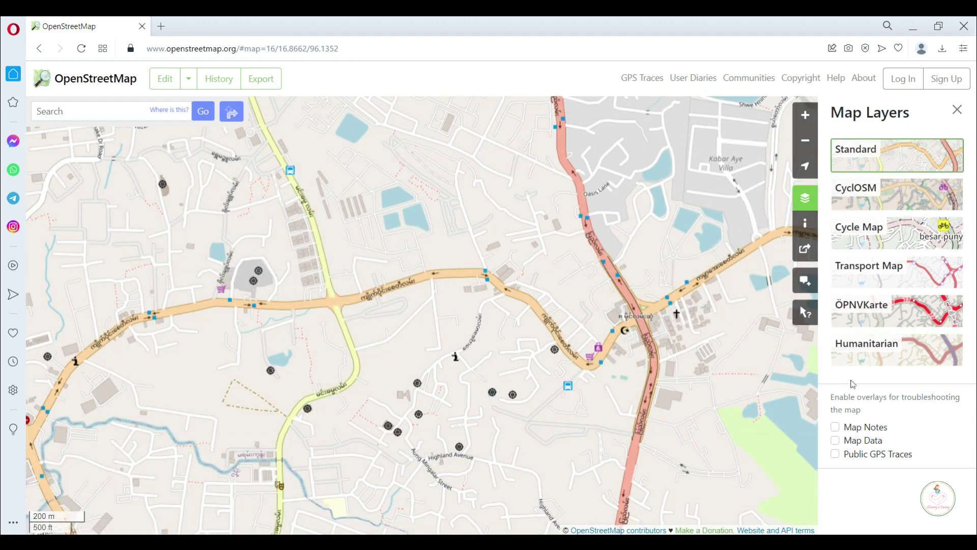
# Step: Enable the Map Notes overlay and read the notes on several markers, including the one beside the place of worship
pyautogui.click(836, 428)
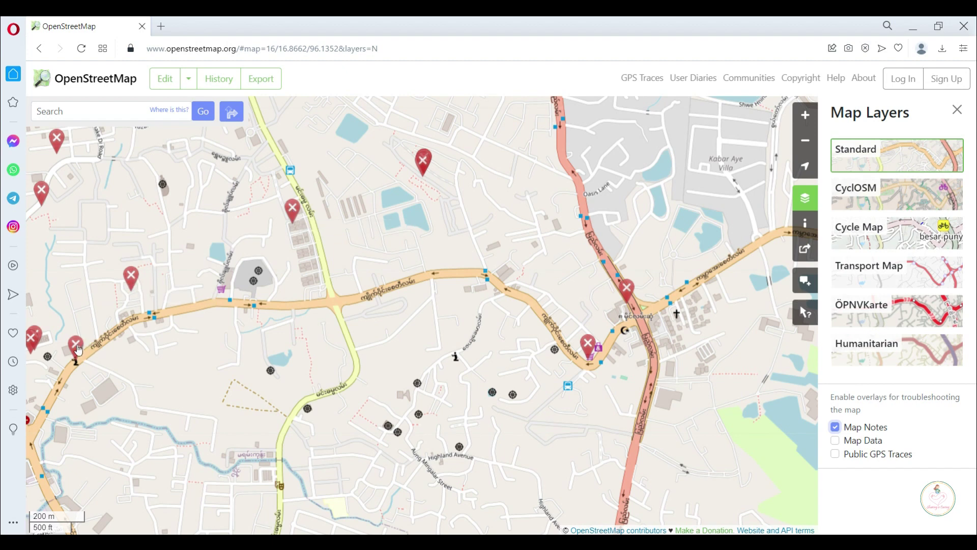
pyautogui.moveTo(78, 350)
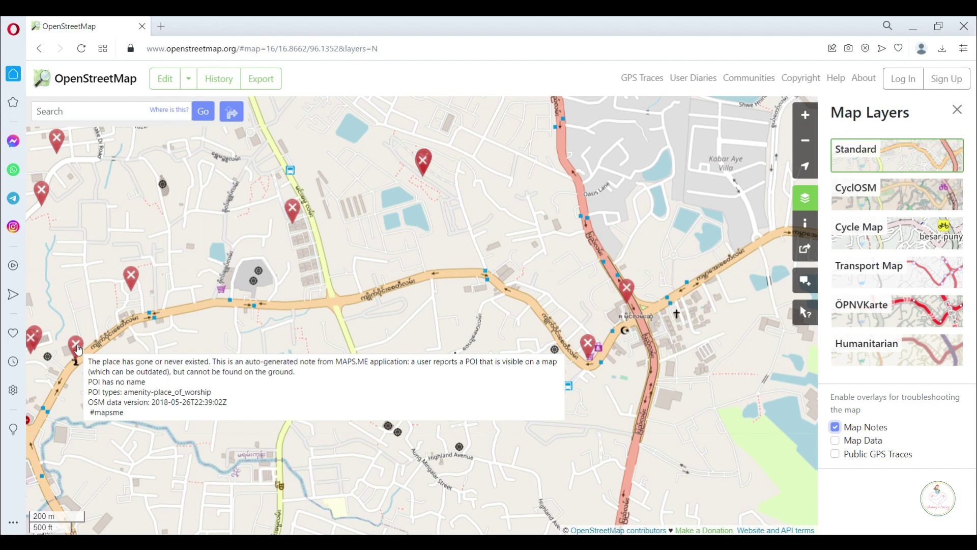
pyautogui.moveTo(57, 142)
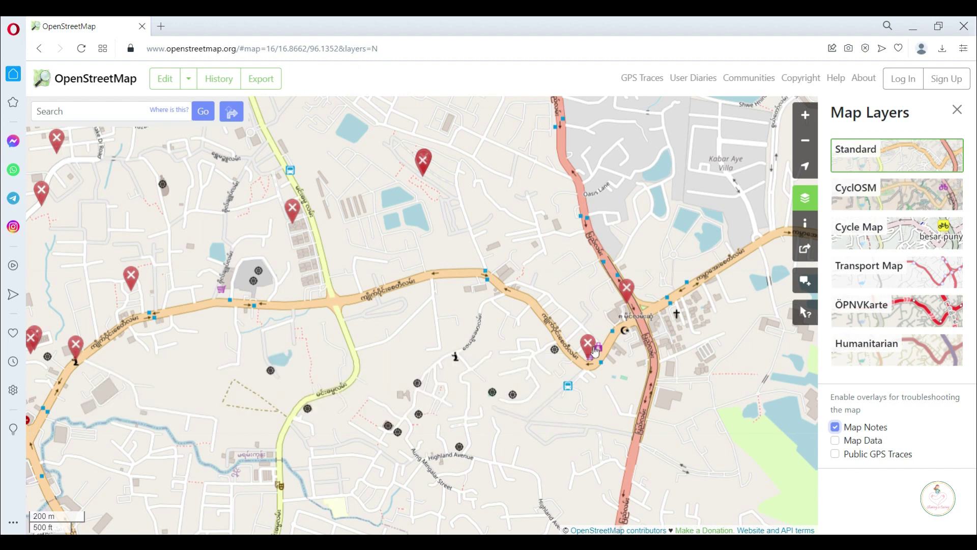
pyautogui.moveTo(591, 351)
pyautogui.scroll(-1, 565, 438)
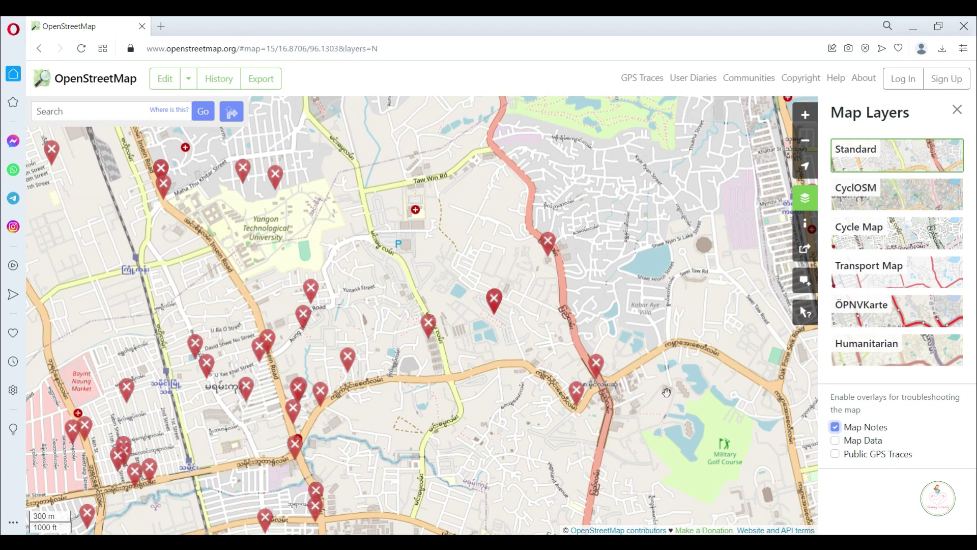
# Step: Enable the Public GPS Traces overlay and examine the traces along Aung Thake Di Road down to Insein Road
pyautogui.click(836, 455)
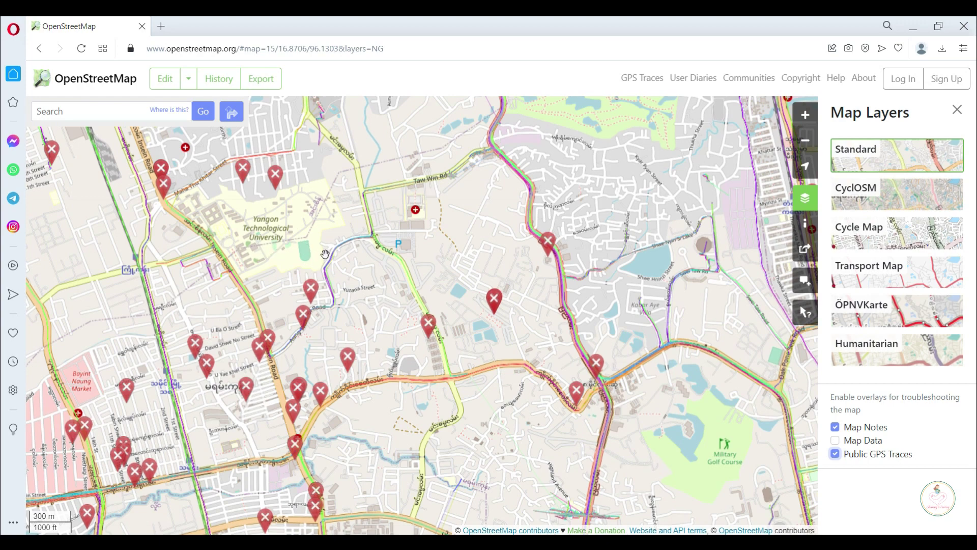
pyautogui.scroll(1, 326, 260)
pyautogui.scroll(1, 329, 253)
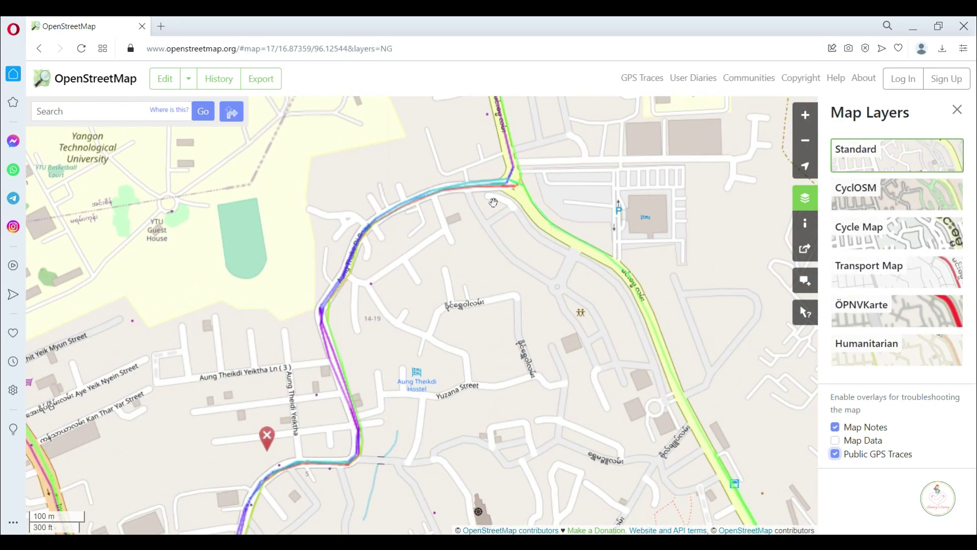
pyautogui.moveTo(406, 372); pyautogui.dragTo(388, 247)
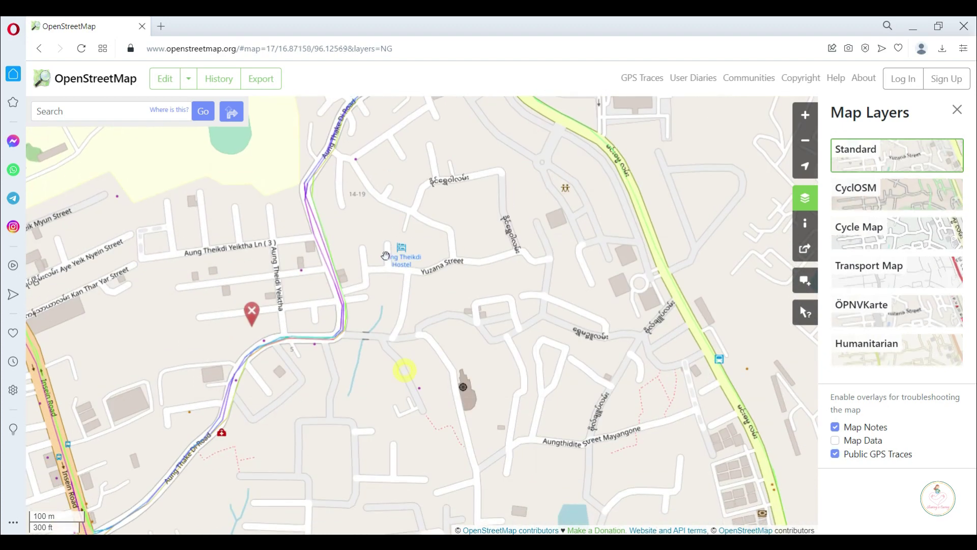
pyautogui.moveTo(206, 478); pyautogui.dragTo(210, 425)
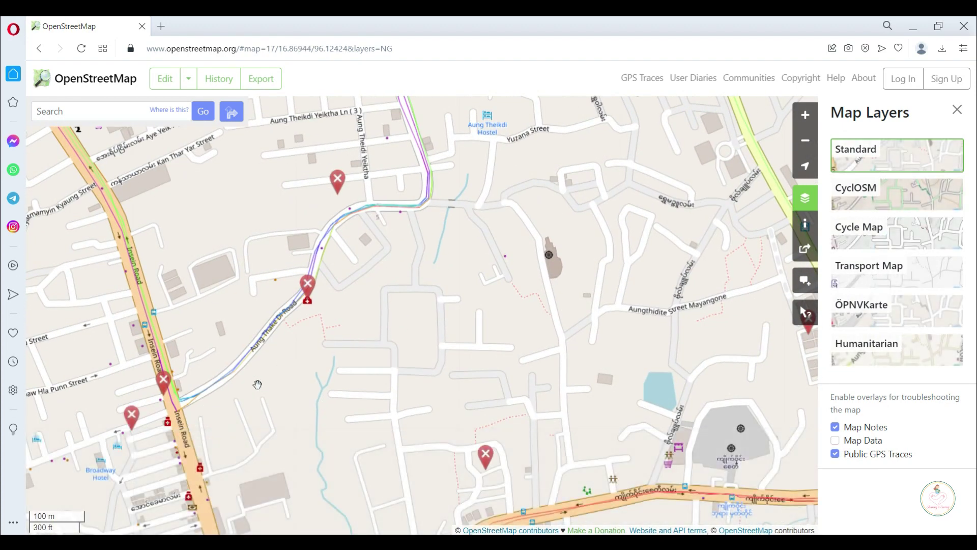
# Step: Follow the GPS traces north past Yangon Technological University and along Taw Win Rd to Hotel Corolla
pyautogui.press('Up')
pyautogui.press('Up')
pyautogui.press('Up')
pyautogui.press('Up')
pyautogui.press('Up')
pyautogui.press('Up')
pyautogui.press('Up')
pyautogui.press('Up')
pyautogui.press('Up')
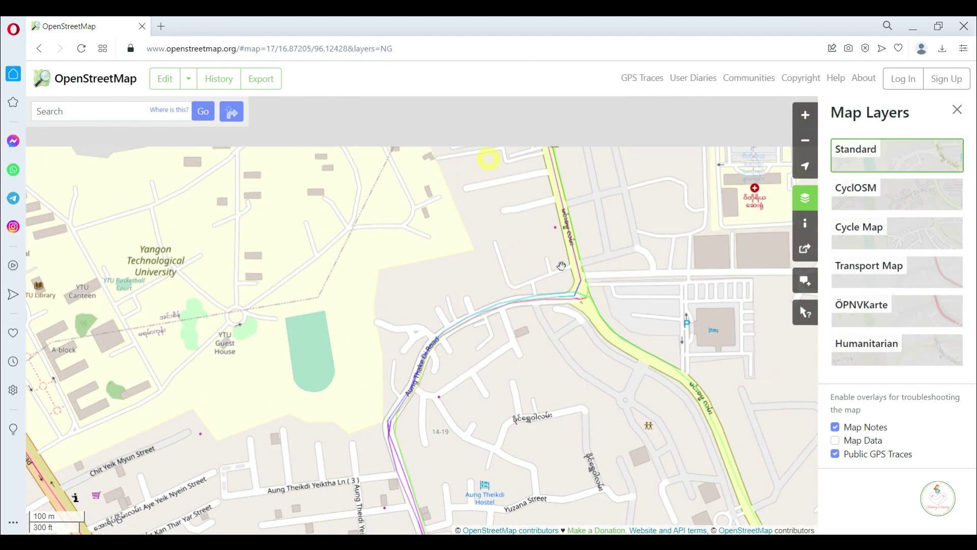
pyautogui.press('Right')
pyautogui.press('Right')
pyautogui.press('Right')
pyautogui.press('Up')
pyautogui.press('Up')
pyautogui.press('Up')
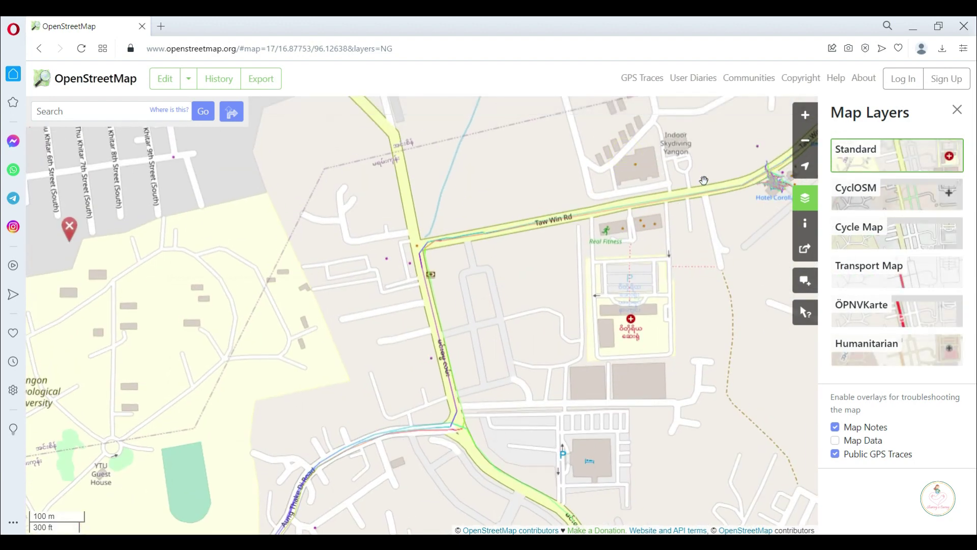
pyautogui.press('Right')
pyautogui.press('Right')
pyautogui.press('Right')
pyautogui.press('Right')
pyautogui.press('Up')
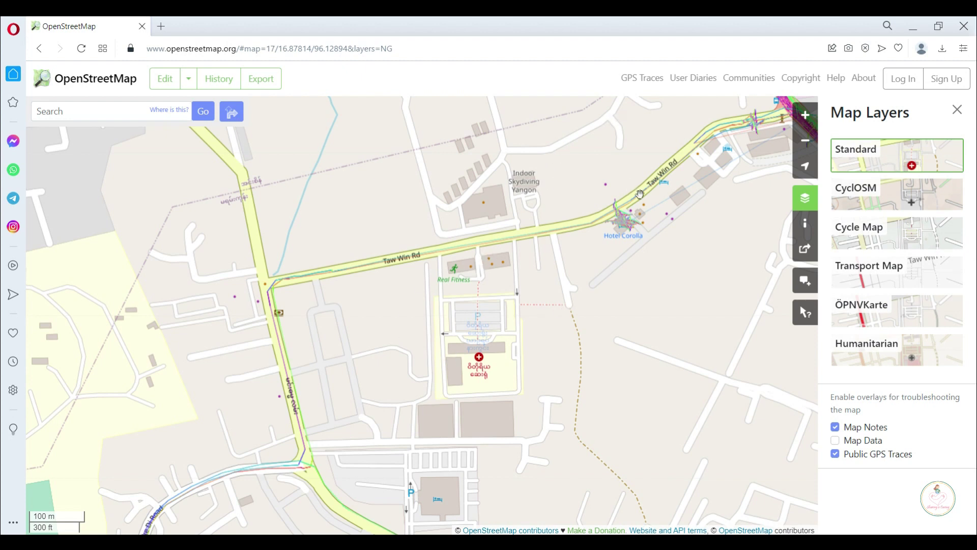
# Step: View the list of recent public GPS trace uploads and skim the recent entries in the Users' Diaries
pyautogui.click(644, 80)
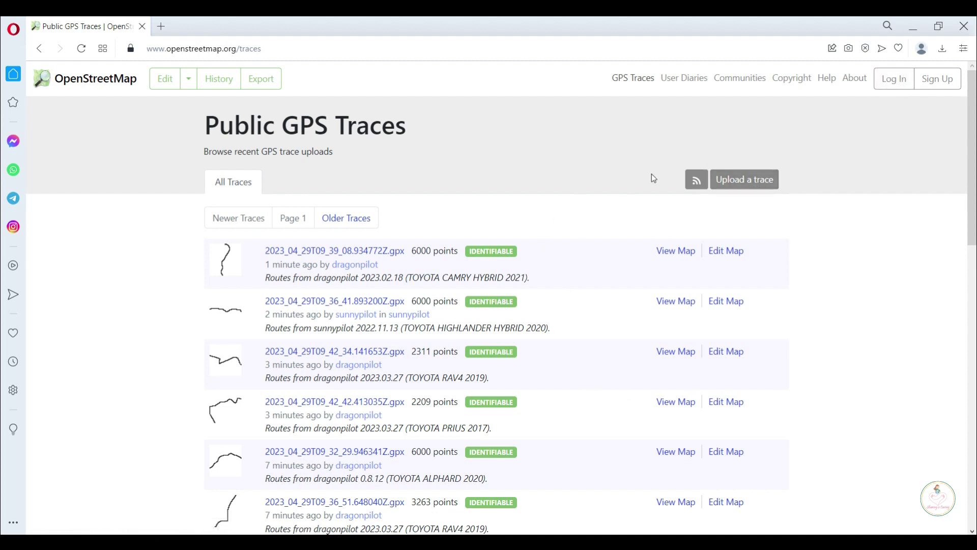
pyautogui.click(692, 79)
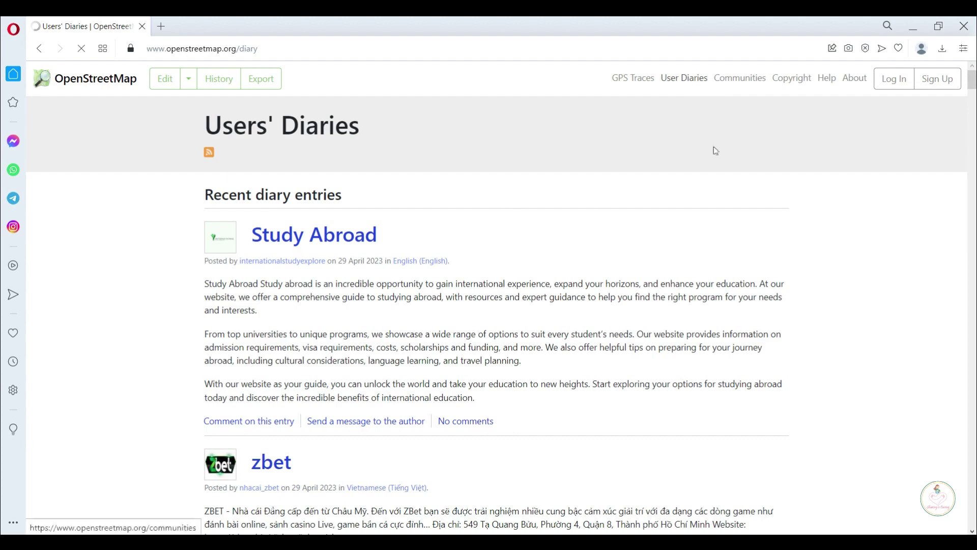
pyautogui.scroll(-8, 557, 439)
pyautogui.scroll(8, 572, 403)
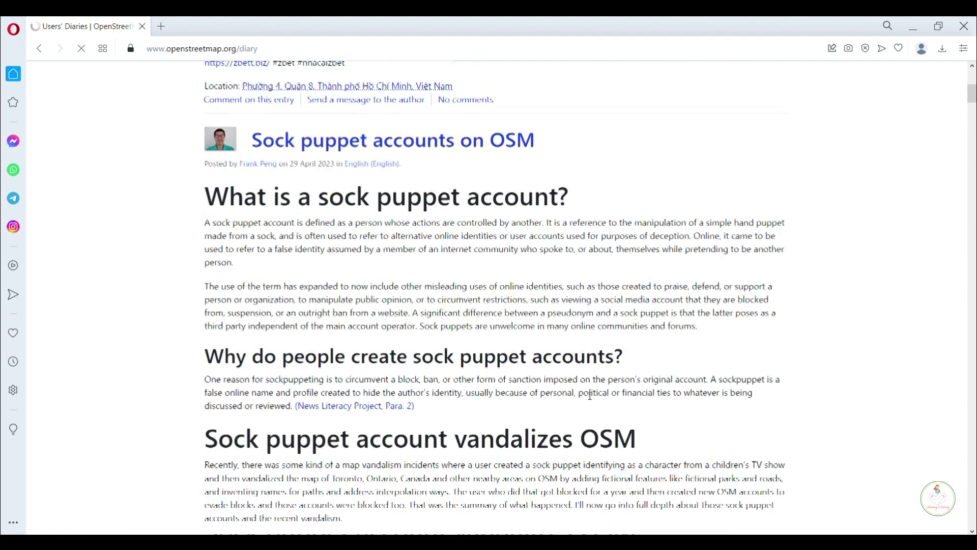
# Step: Open the Communities page and look through its Local Chapters and Other Groups sections
pyautogui.click(749, 80)
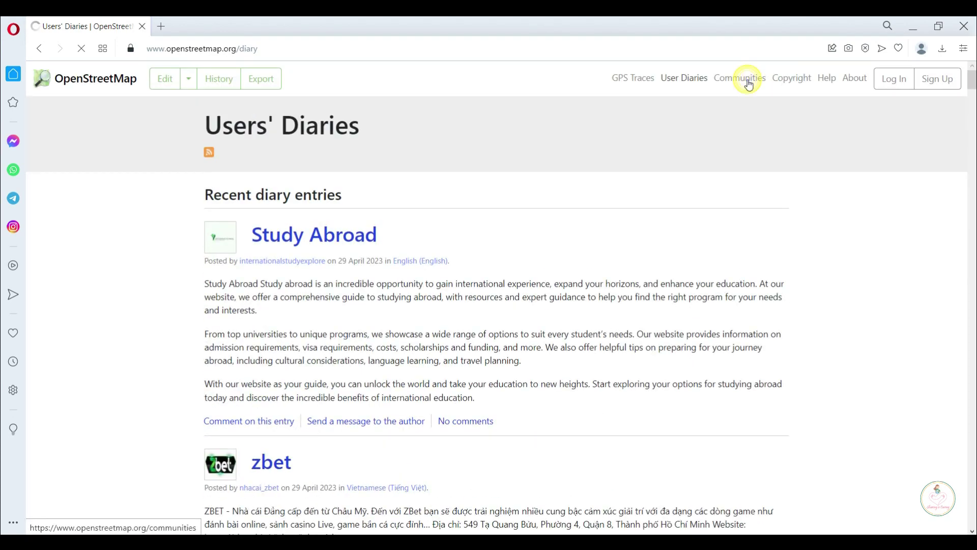
pyautogui.scroll(-3, 559, 446)
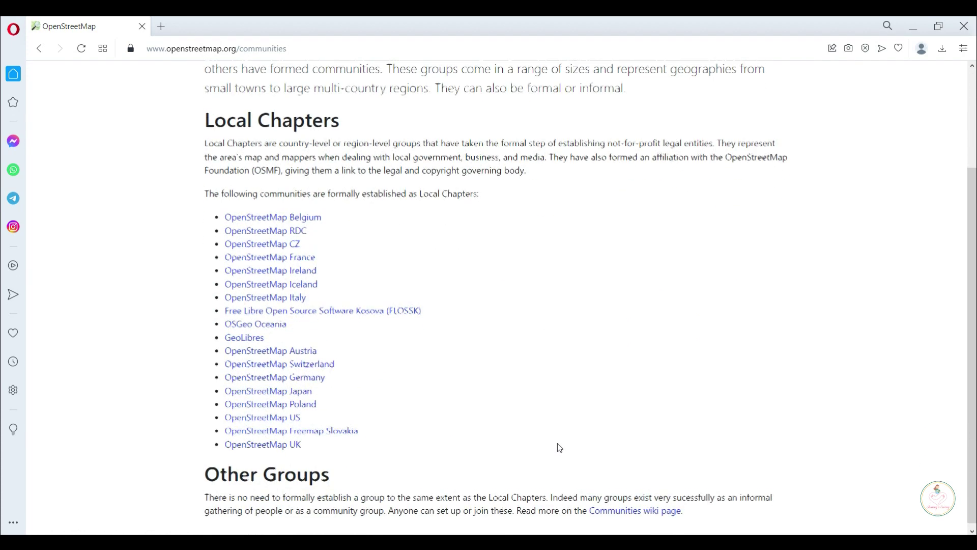
pyautogui.scroll(3, 559, 447)
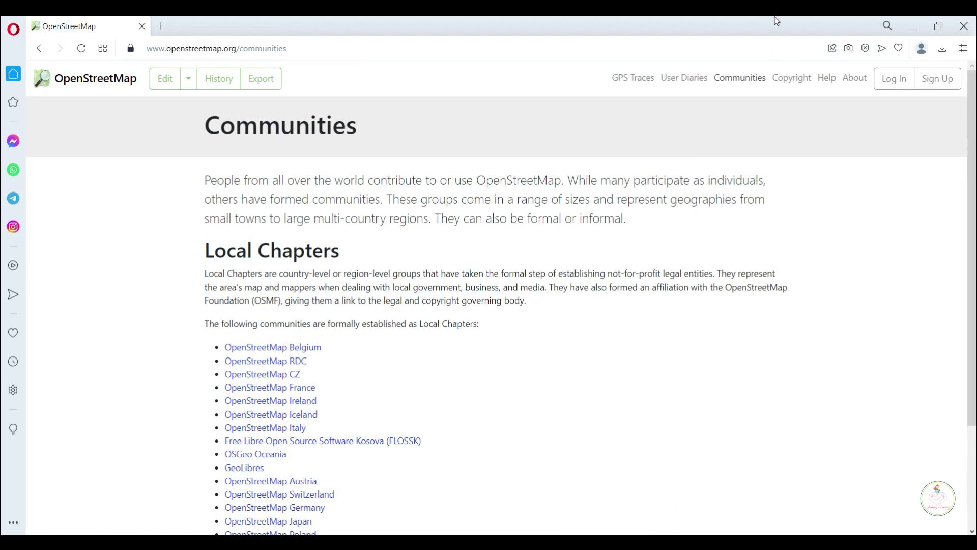
# Step: View the Copyright and License page and the Getting Help page, and return to the main map
pyautogui.click(796, 81)
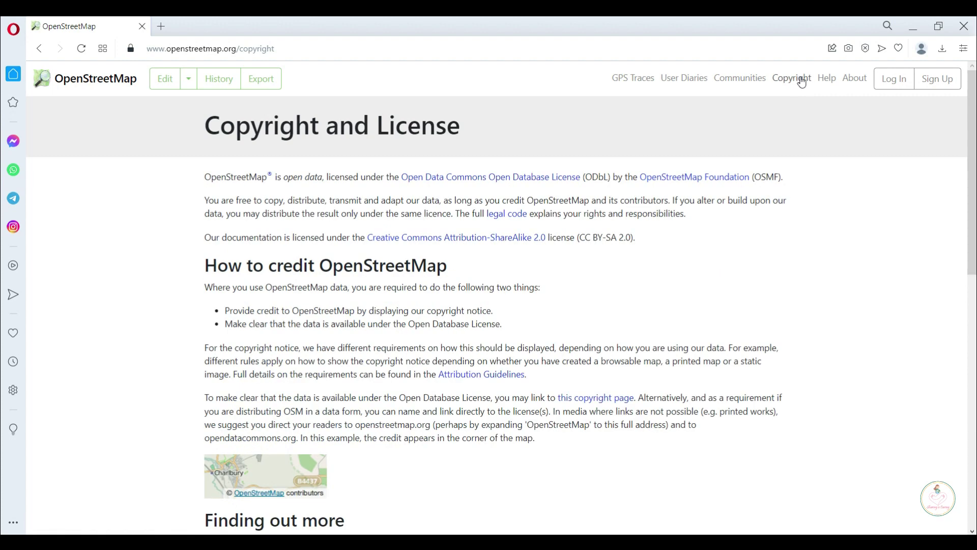
pyautogui.click(831, 83)
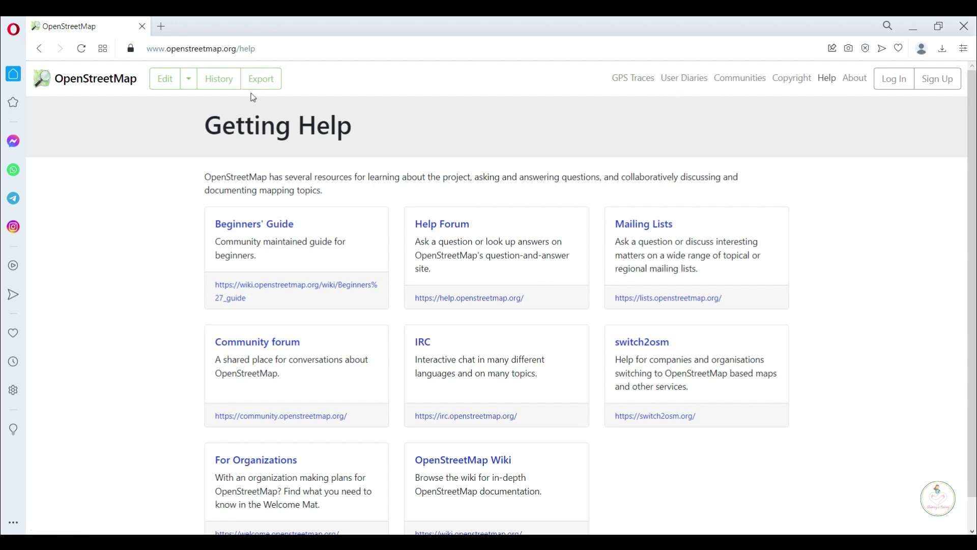
pyautogui.click(110, 79)
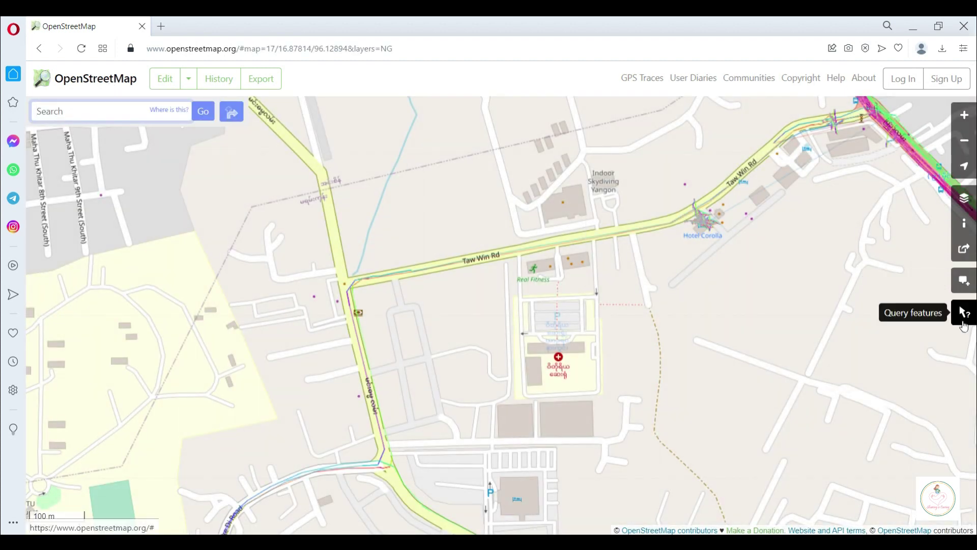
# Step: Open the Map Key and read through its symbols for roads, railways, boundaries and land-use areas
pyautogui.click(965, 226)
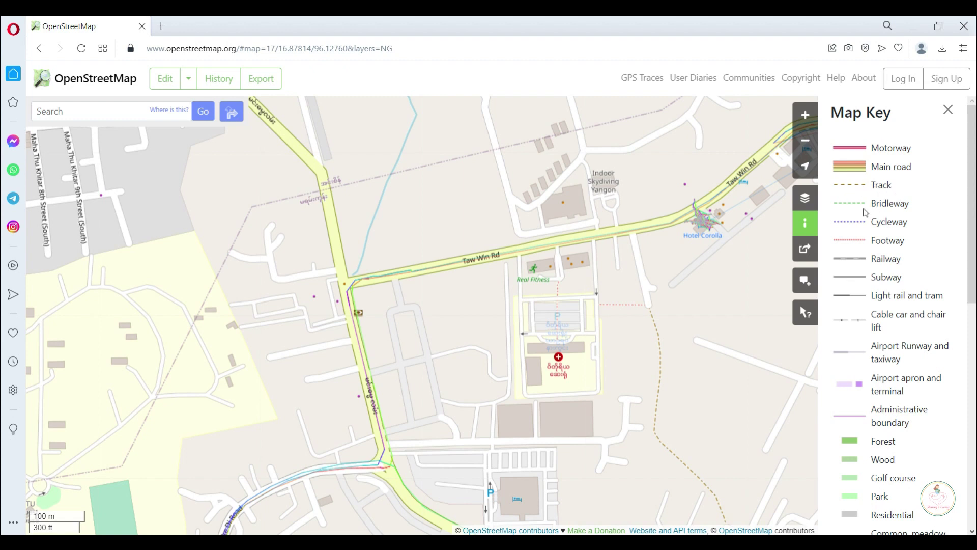
pyautogui.scroll(-2, 869, 416)
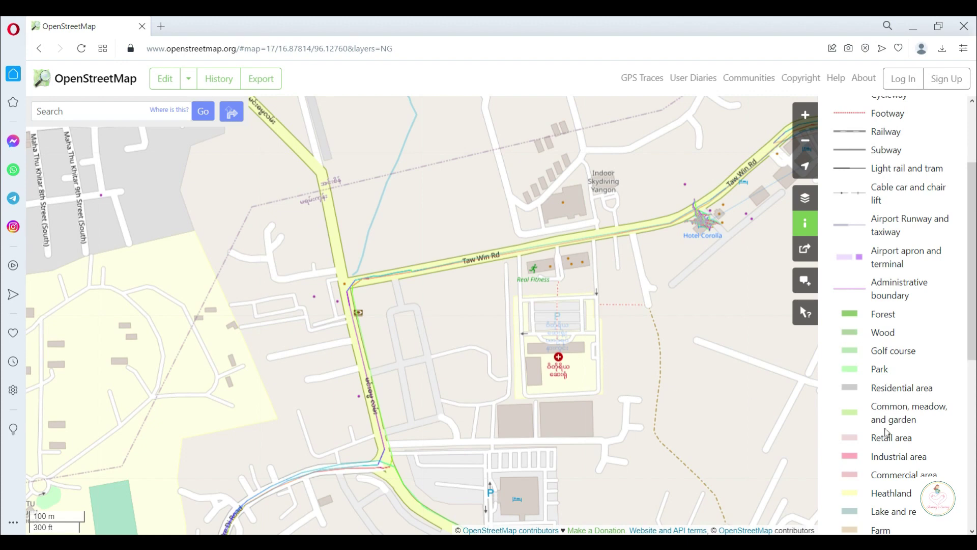
pyautogui.scroll(-1, 554, 367)
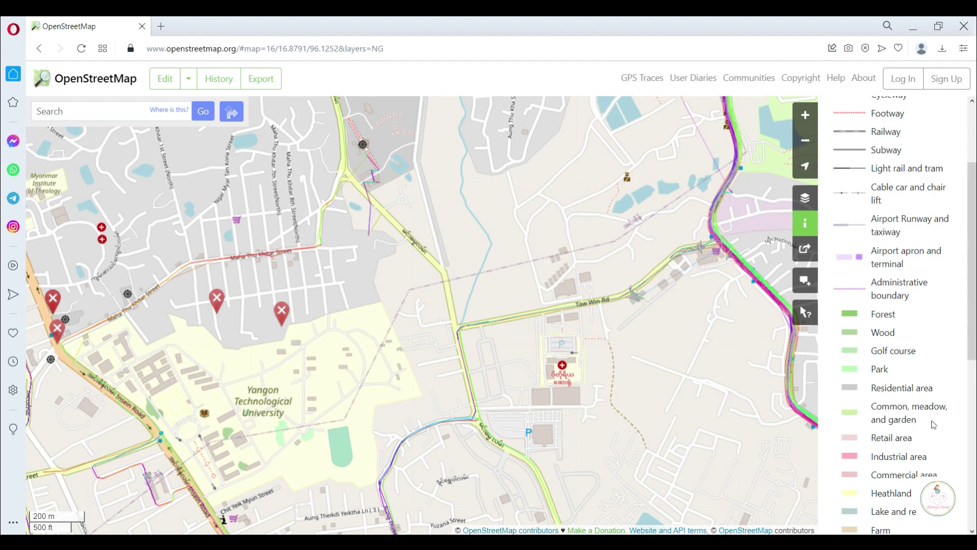
pyautogui.scroll(-7, 878, 444)
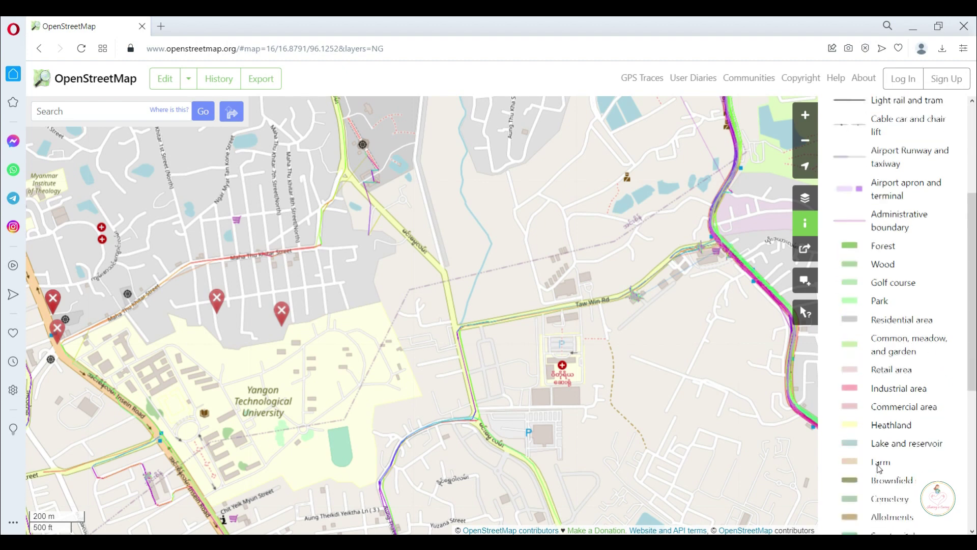
pyautogui.scroll(5, 875, 405)
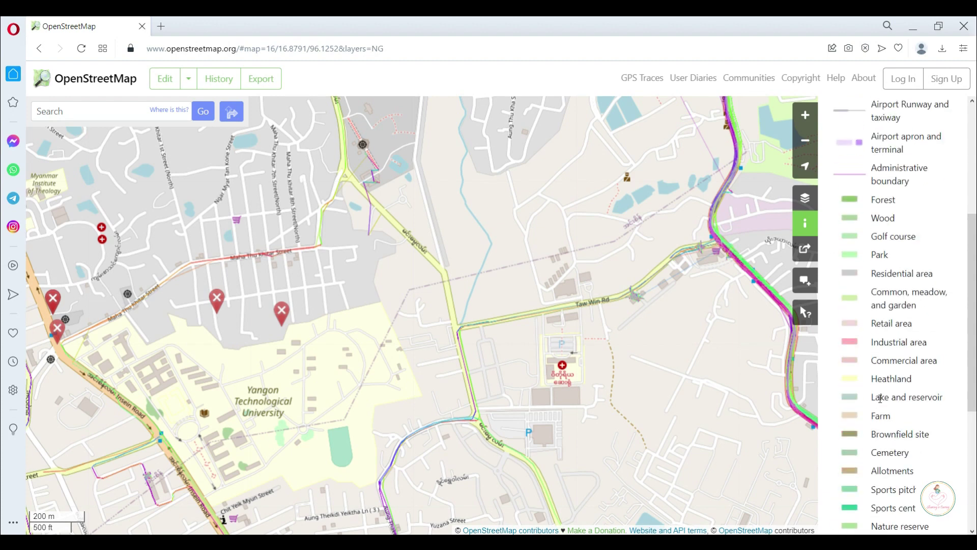
# Step: Open the sharing options and frame the map closely on the Urban Planning & GIS Team Office beside Naypyidaw Water Fountain park
pyautogui.click(803, 254)
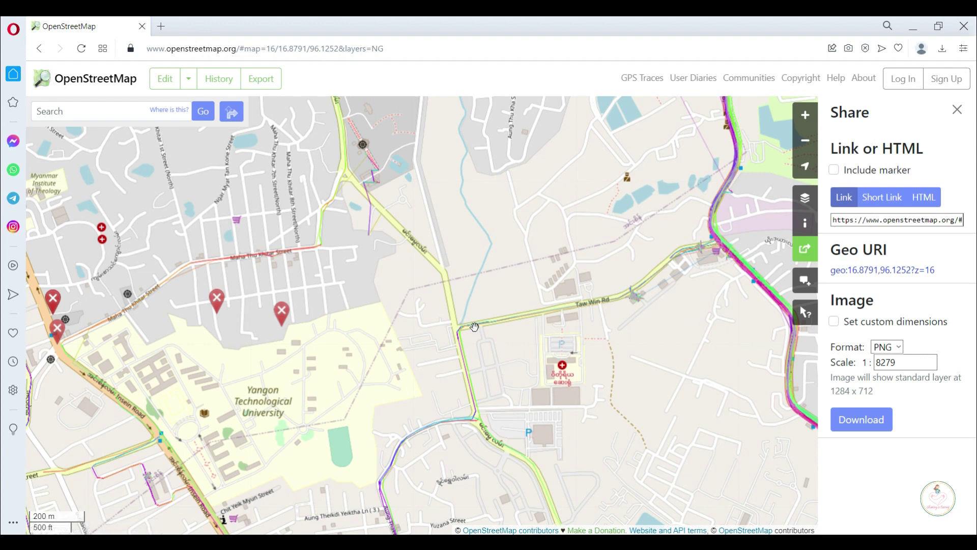
pyautogui.scroll(-8, 512, 321)
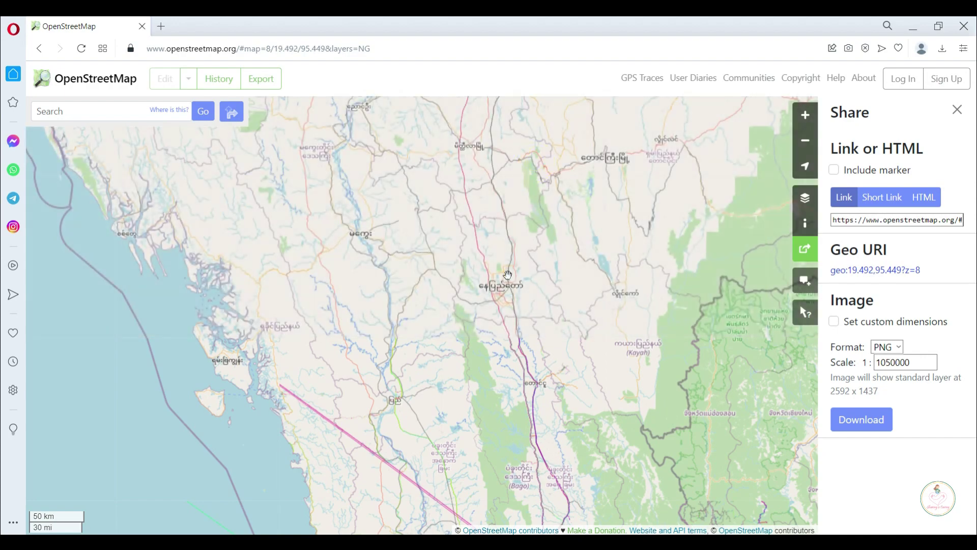
pyautogui.scroll(4, 484, 278)
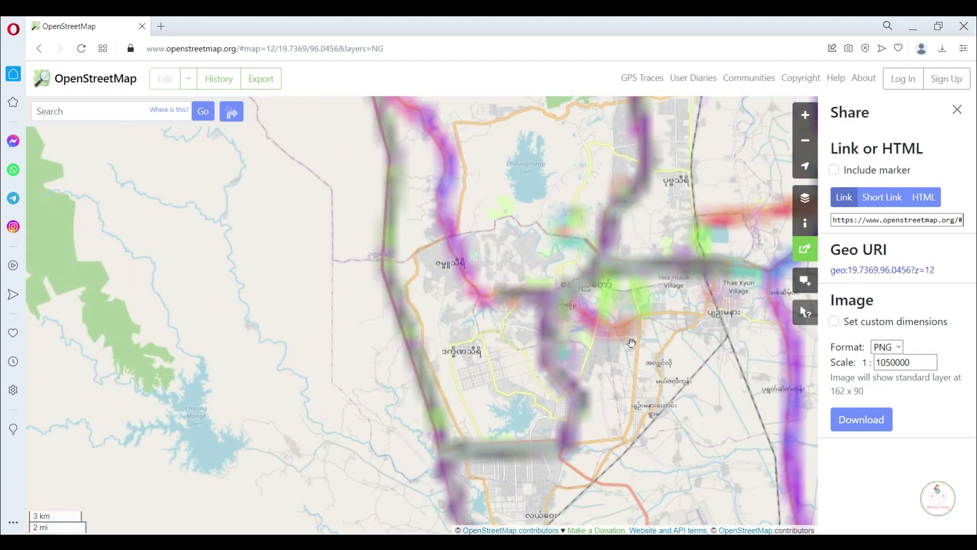
pyautogui.scroll(2, 623, 334)
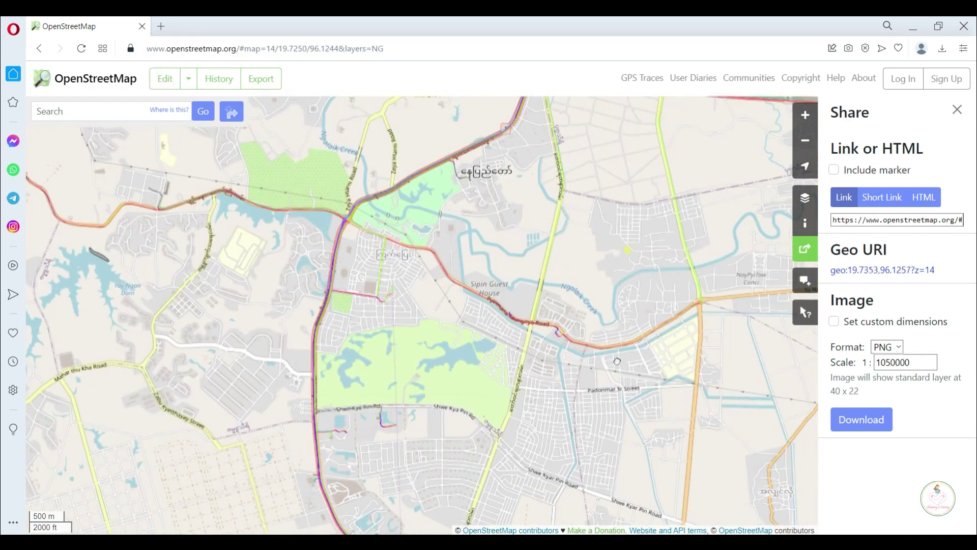
pyautogui.scroll(1, 491, 262)
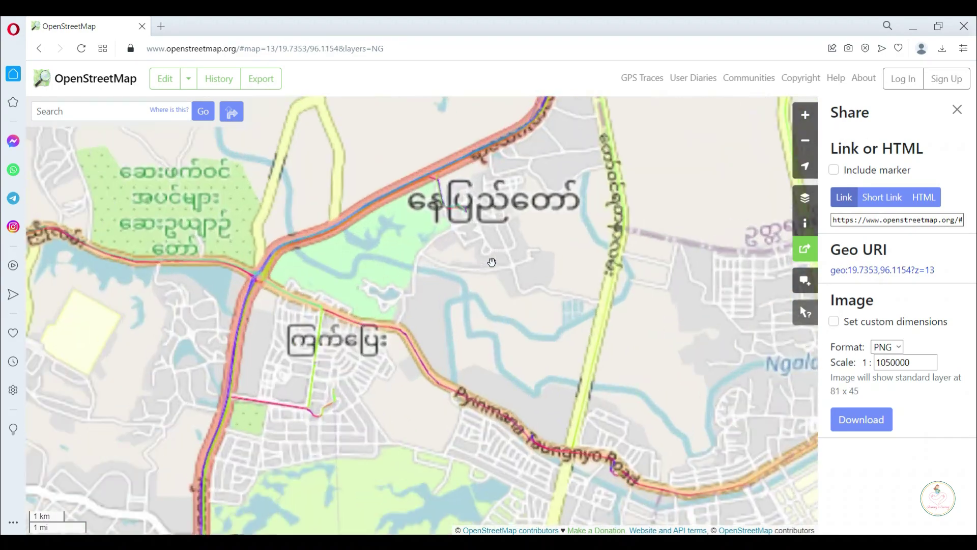
pyautogui.scroll(2, 397, 294)
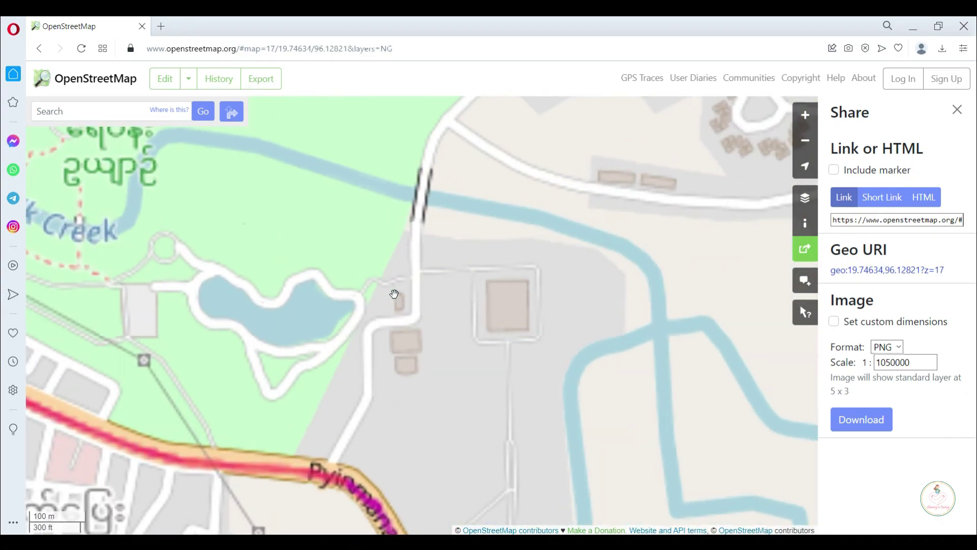
pyautogui.click(397, 294)
pyautogui.moveTo(396, 295); pyautogui.dragTo(438, 229)
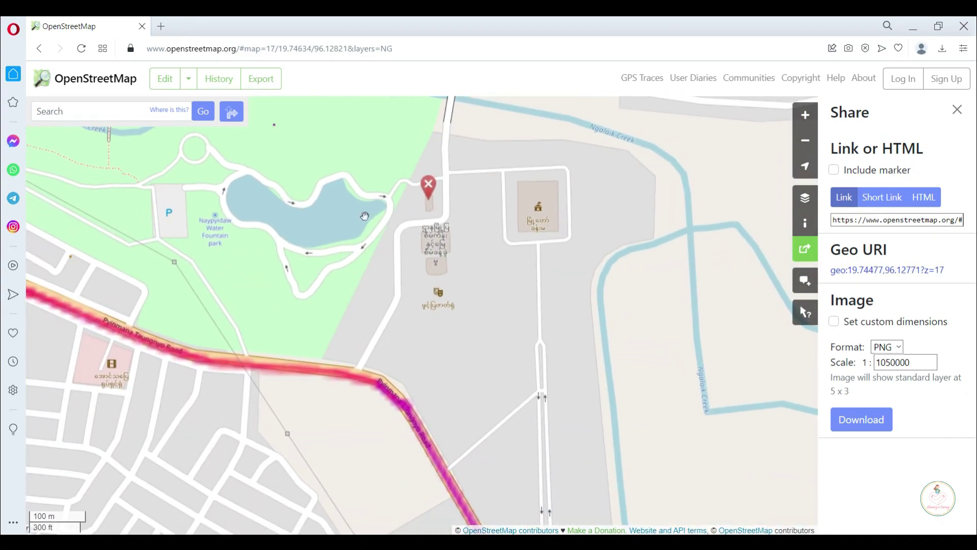
pyautogui.scroll(1, 439, 229)
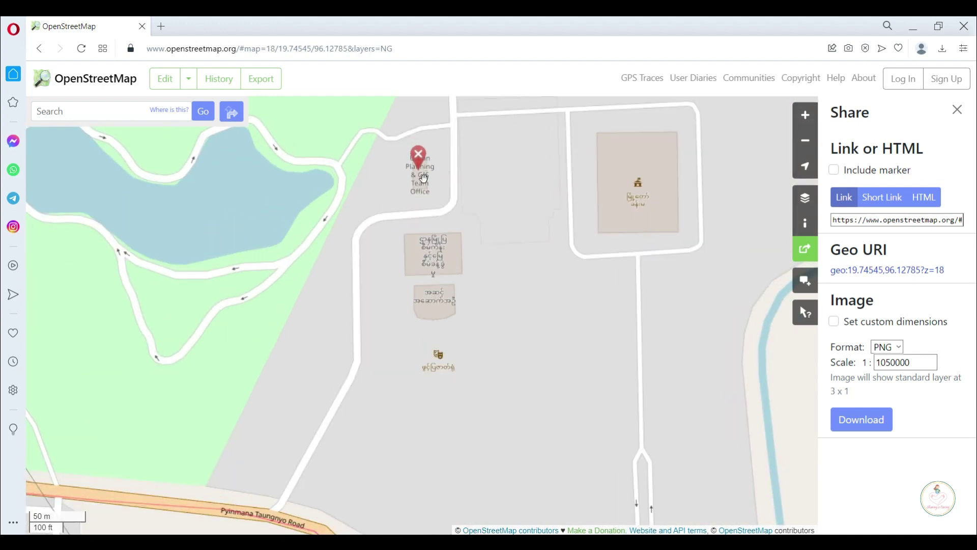
pyautogui.moveTo(441, 205); pyautogui.dragTo(420, 188)
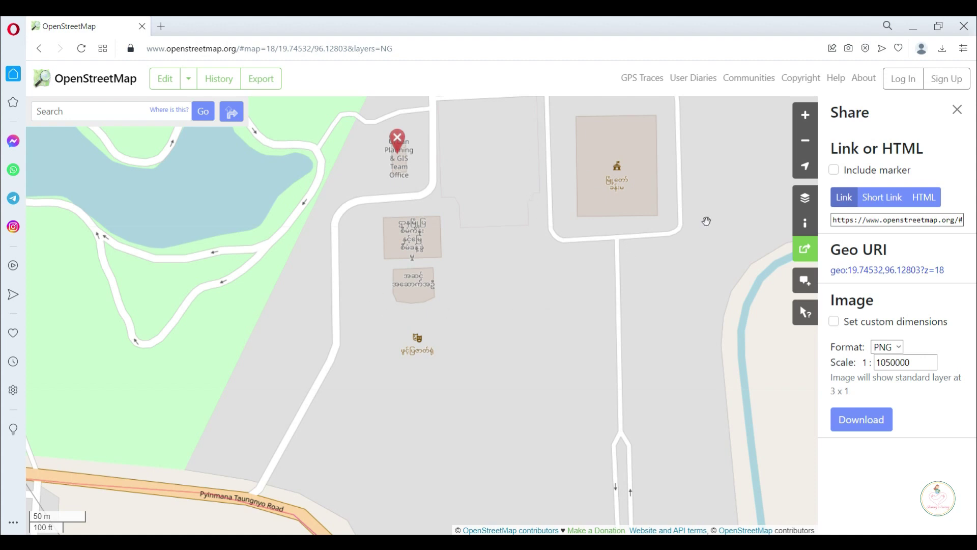
pyautogui.moveTo(445, 344)
pyautogui.mouseDown()
pyautogui.moveTo(450, 323)
pyautogui.moveTo(450, 349)
pyautogui.moveTo(458, 336)
pyautogui.mouseUp()
pyautogui.scroll(-1, 457, 336)
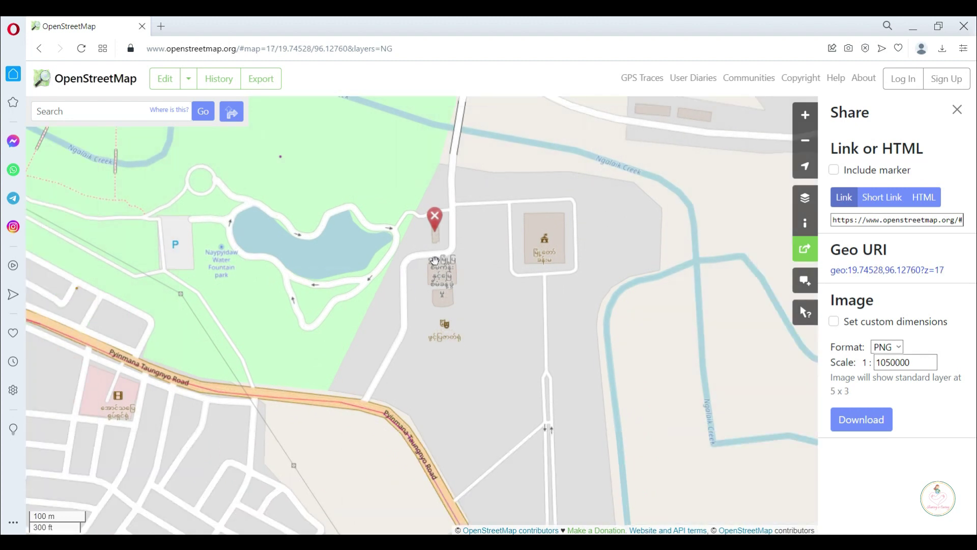
pyautogui.scroll(1, 458, 238)
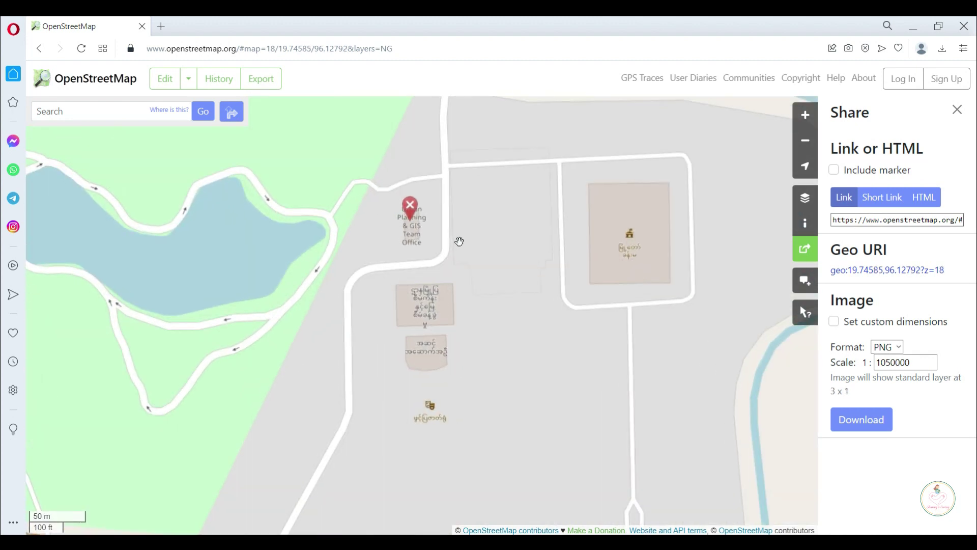
pyautogui.moveTo(505, 263); pyautogui.dragTo(506, 242)
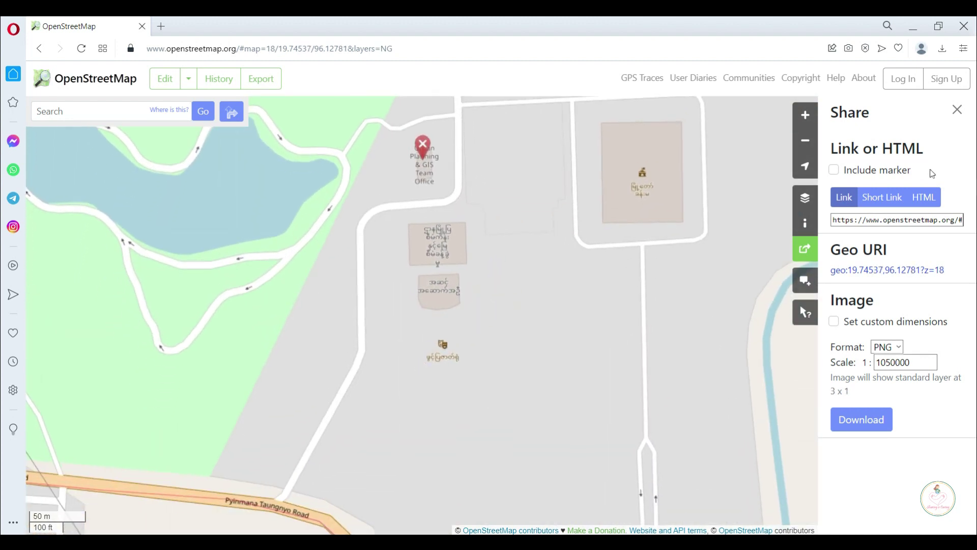
# Step: Copy the share link of the current map view, open it in a new browser tab, and return to the original map tab
pyautogui.click(935, 224)
pyautogui.hotkey('ctrl', 'c')
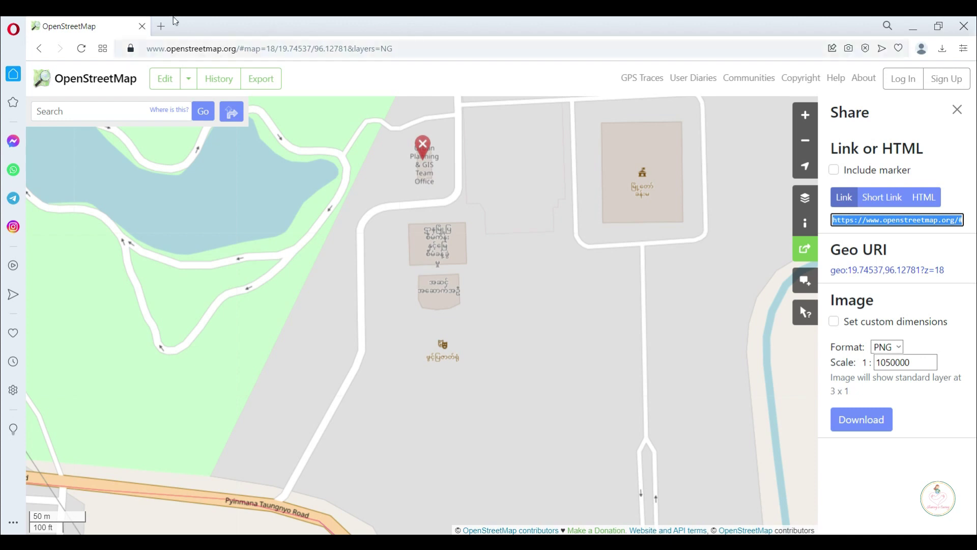
pyautogui.click(162, 25)
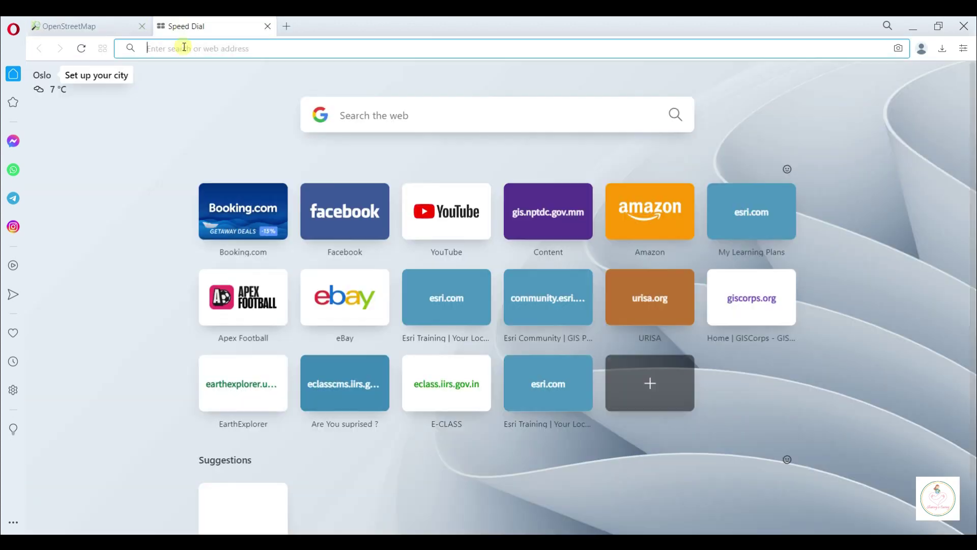
pyautogui.rightClick(185, 47)
pyautogui.click(224, 117)
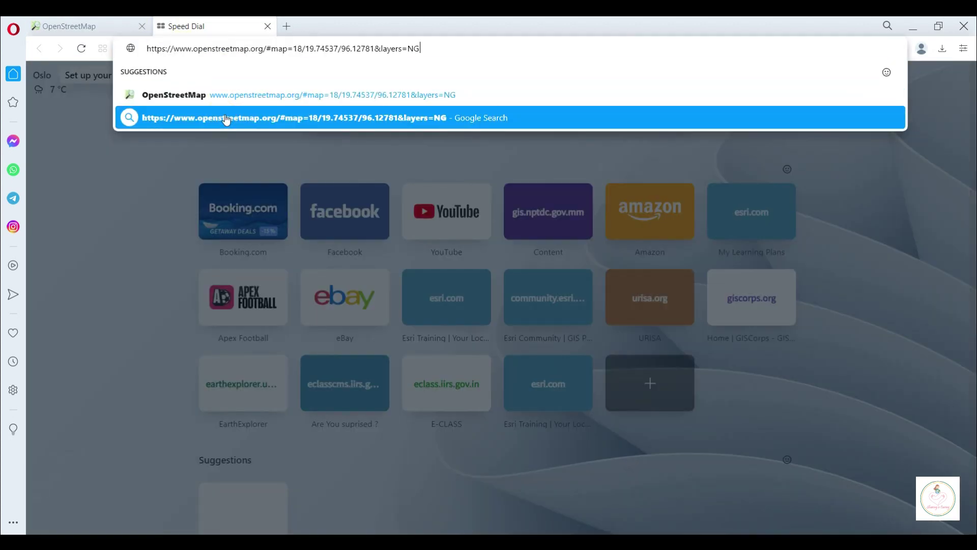
pyautogui.press('Return')
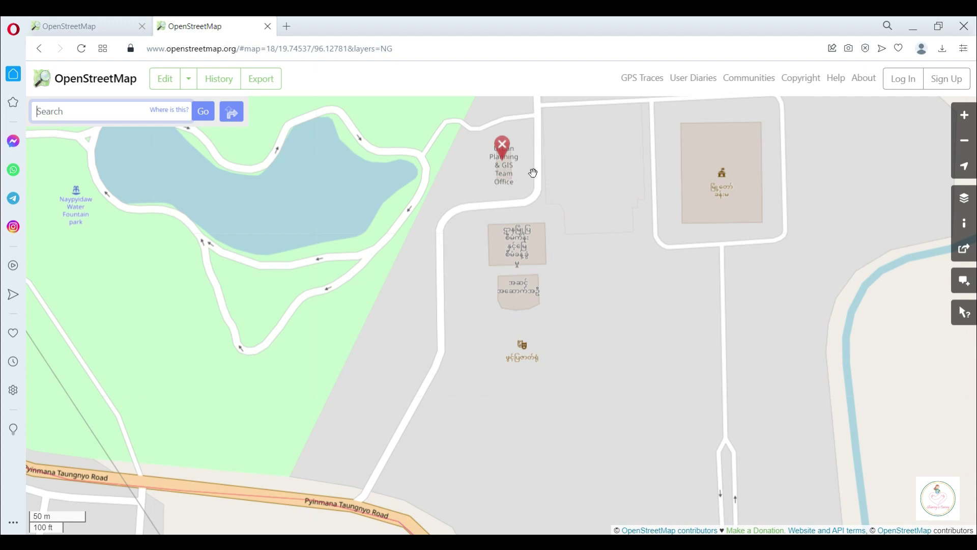
pyautogui.click(79, 21)
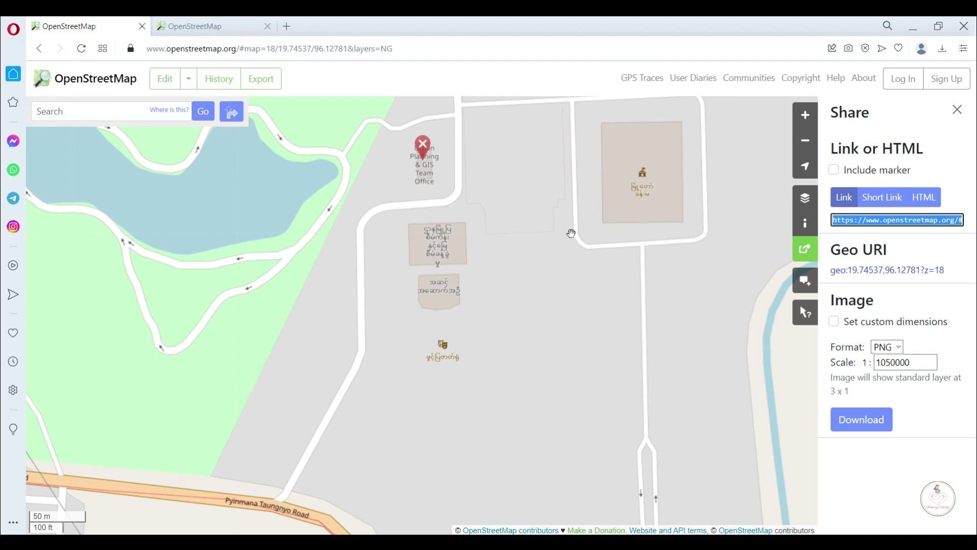
# Step: Enable custom dimensions for the shared image and resize its area to about 1087 x 709 around the fountain park and office
pyautogui.scroll(-1, 573, 268)
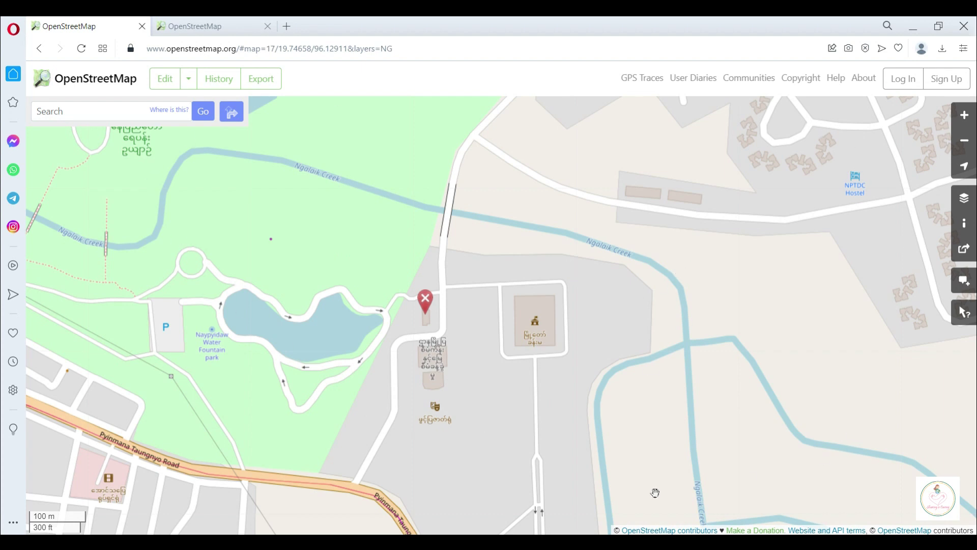
pyautogui.click(962, 250)
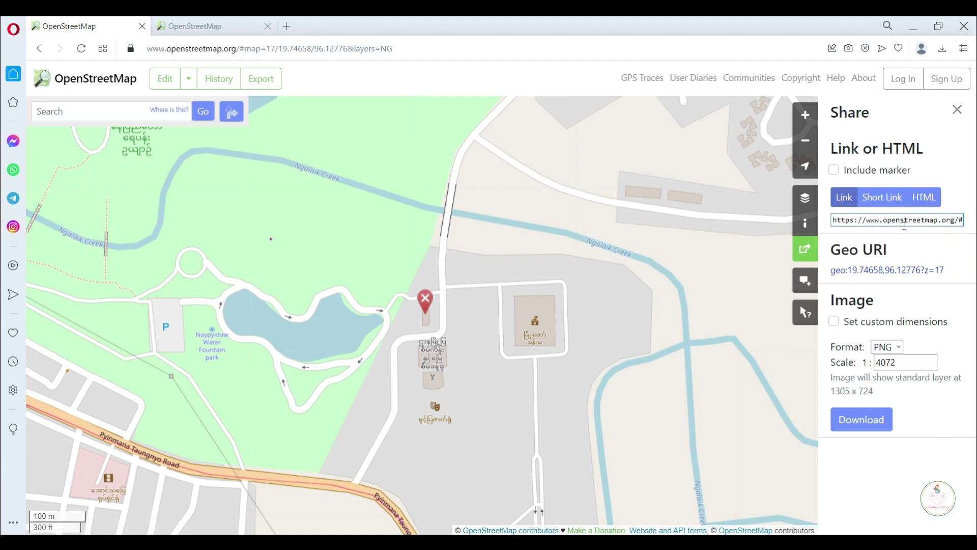
pyautogui.click(835, 322)
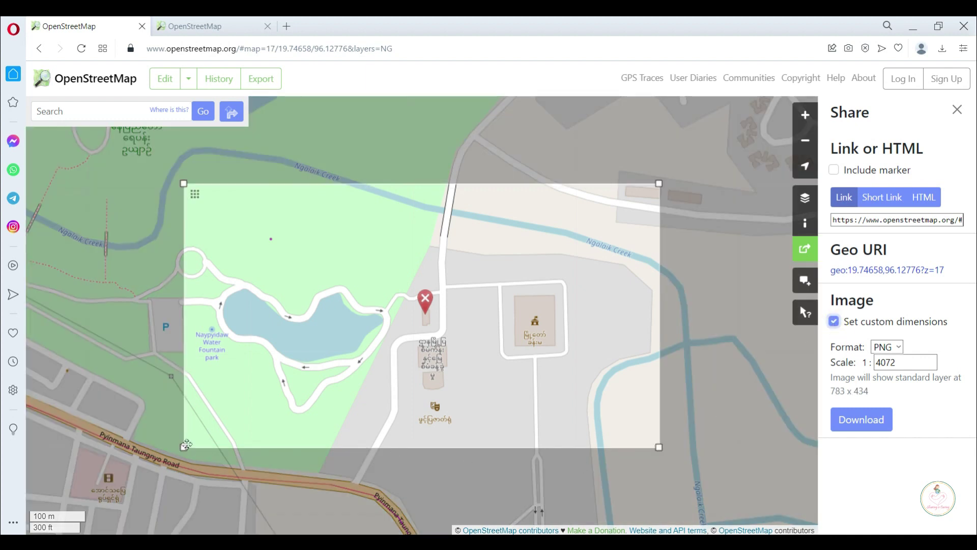
pyautogui.moveTo(184, 447); pyautogui.dragTo(148, 524)
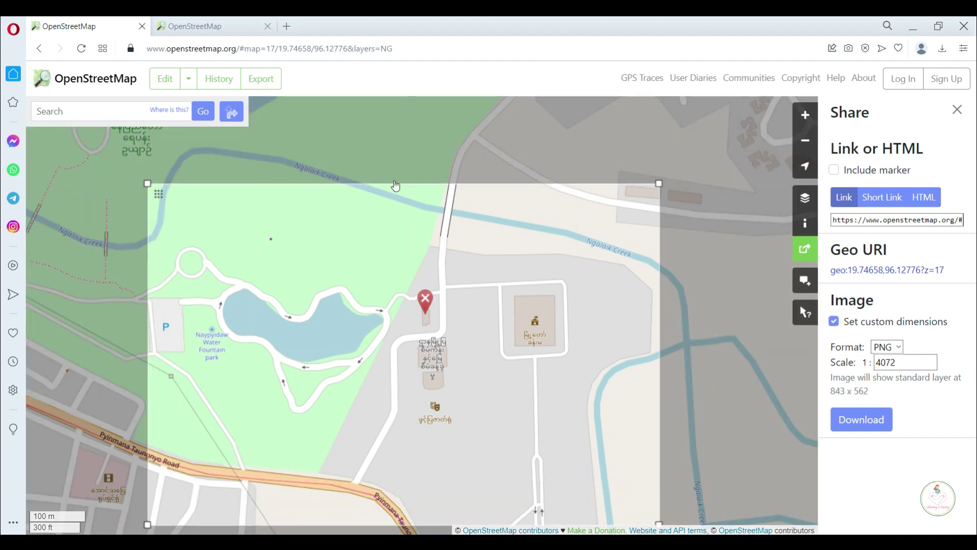
pyautogui.moveTo(147, 183); pyautogui.dragTo(135, 131)
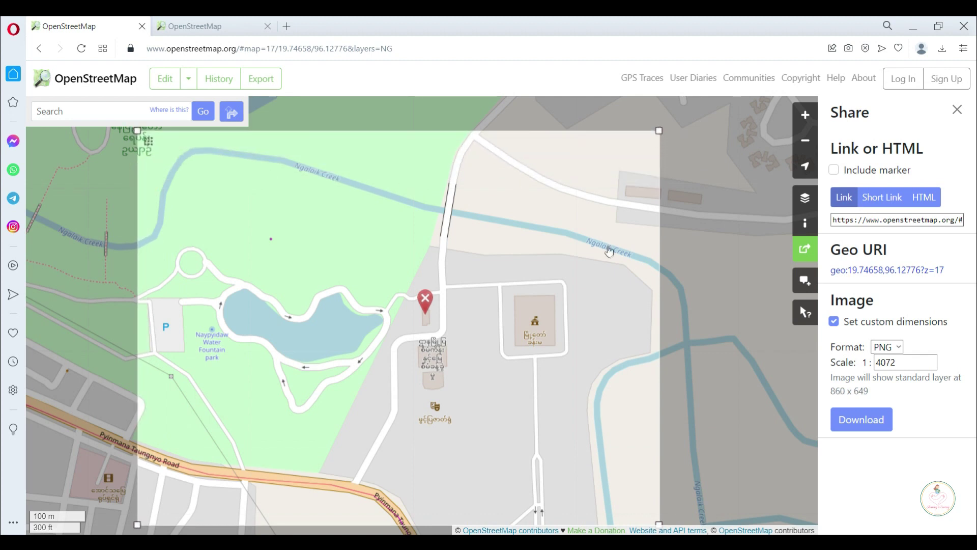
pyautogui.moveTo(658, 524); pyautogui.dragTo(750, 531)
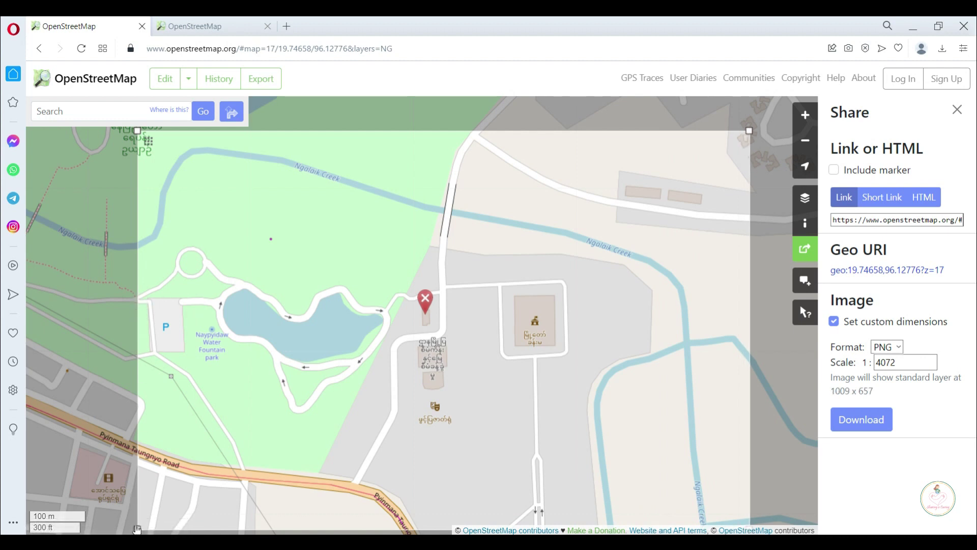
pyautogui.moveTo(137, 529); pyautogui.dragTo(90, 522)
pyautogui.moveTo(504, 351); pyautogui.dragTo(500, 308)
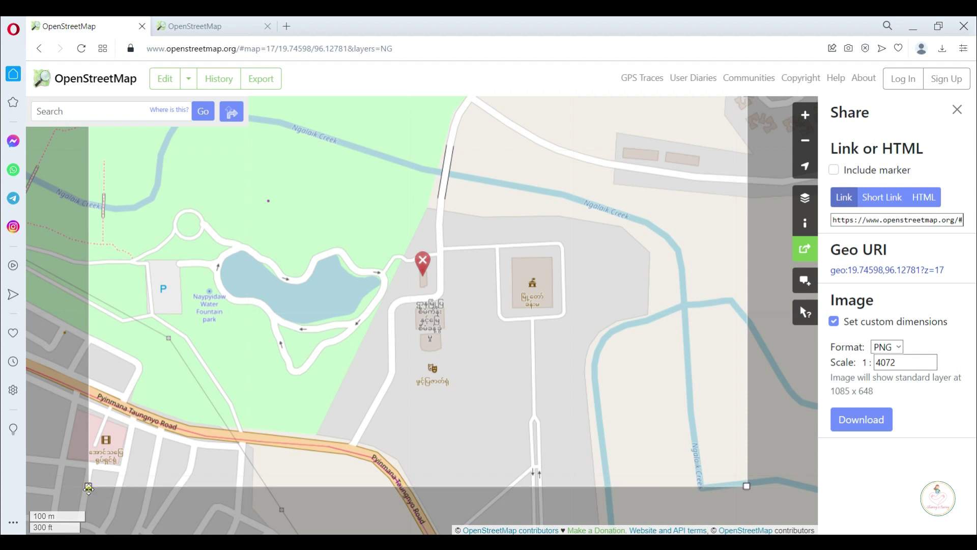
pyautogui.moveTo(88, 489); pyautogui.dragTo(87, 522)
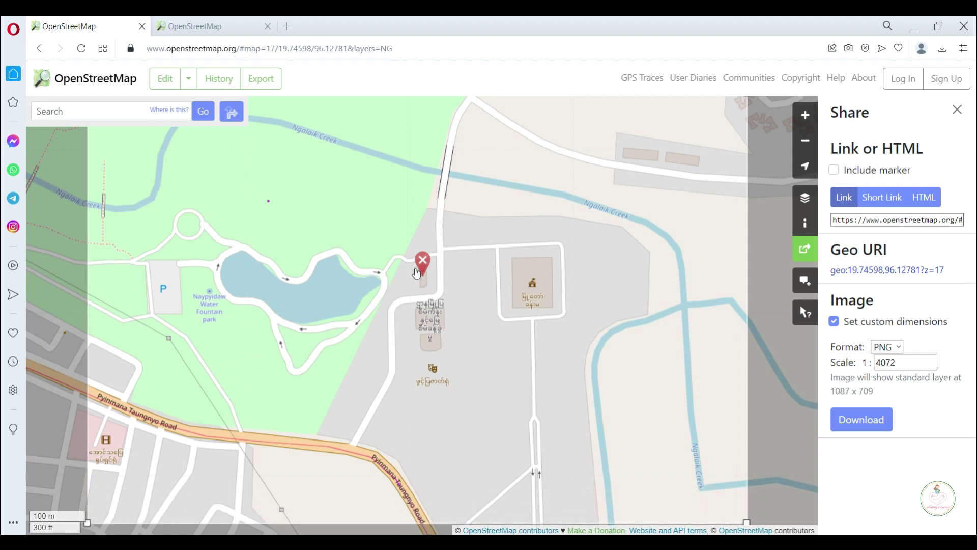
# Step: Download the framed area as a PNG image, view the downloaded map.png, and close both the image and the sharing options
pyautogui.click(867, 422)
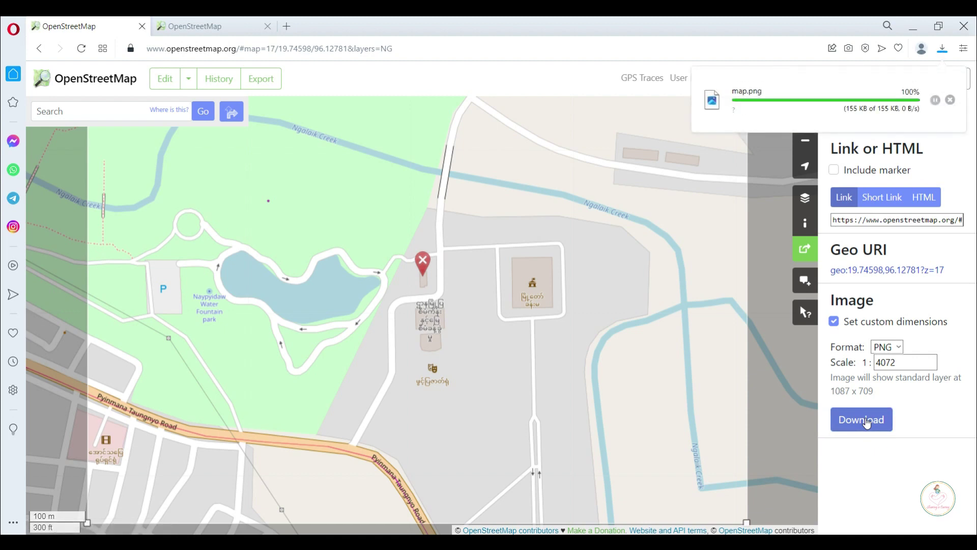
pyautogui.click(764, 111)
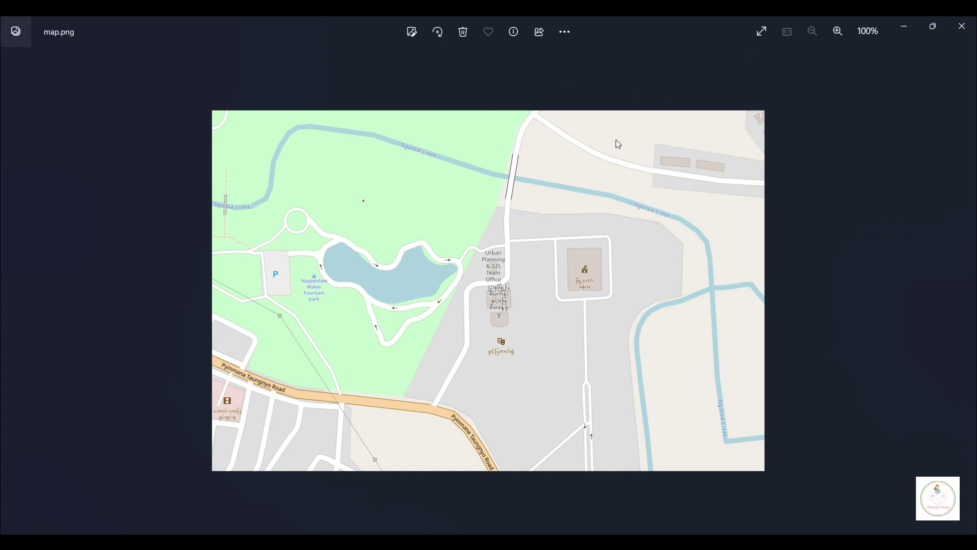
pyautogui.click(962, 26)
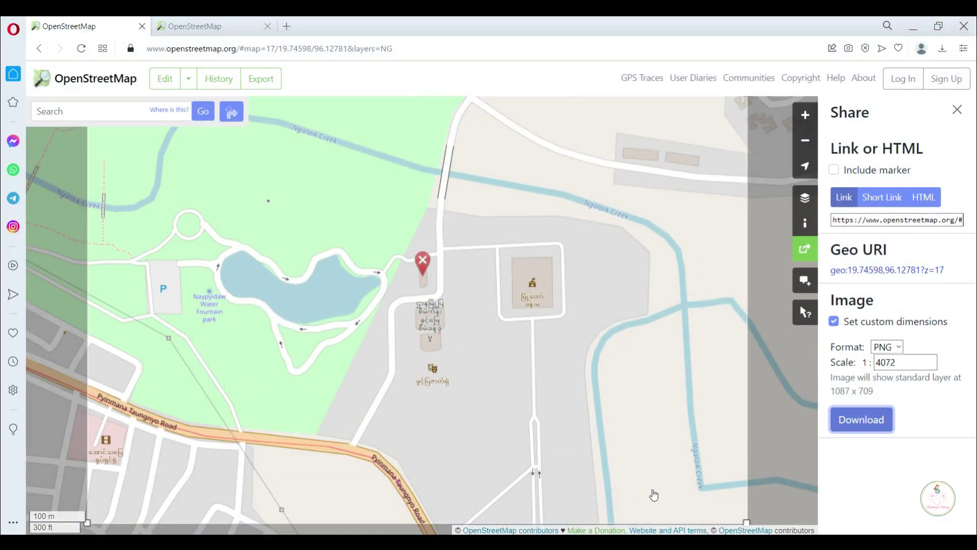
pyautogui.click(958, 111)
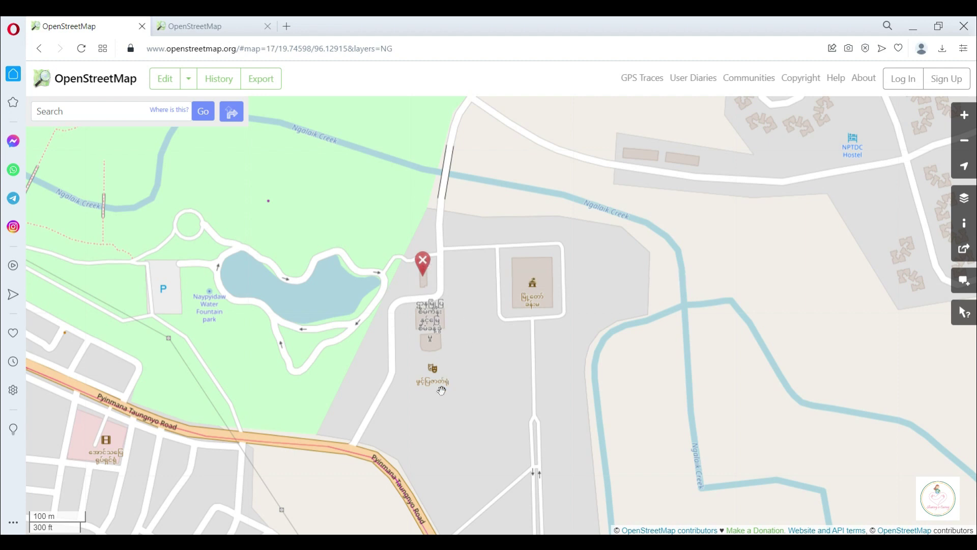
# Step: Start a new map note and move its marker onto the eastern of the two long buildings west of NPTDC Hostel
pyautogui.moveTo(633, 289)
pyautogui.mouseDown()
pyautogui.moveTo(567, 280)
pyautogui.moveTo(365, 301)
pyautogui.mouseUp()
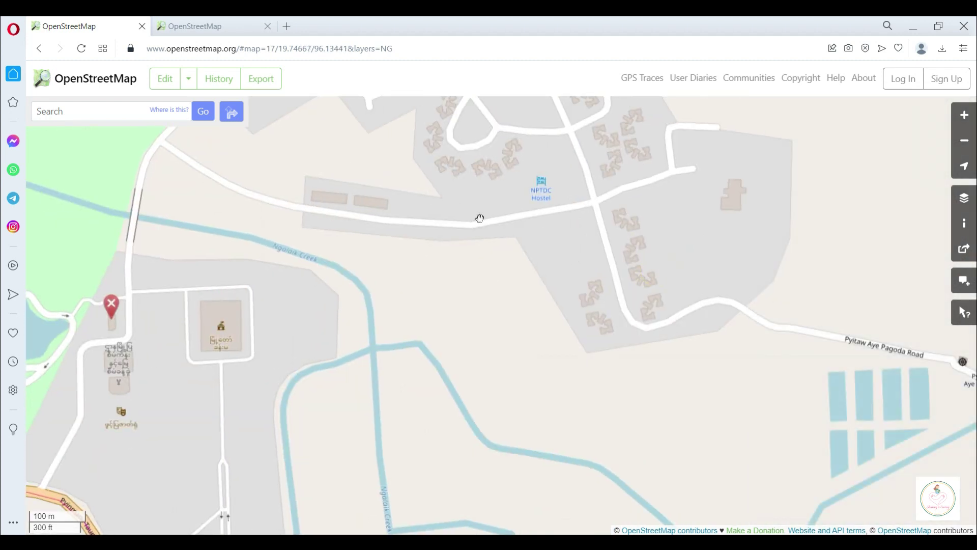
pyautogui.moveTo(480, 185); pyautogui.dragTo(506, 360)
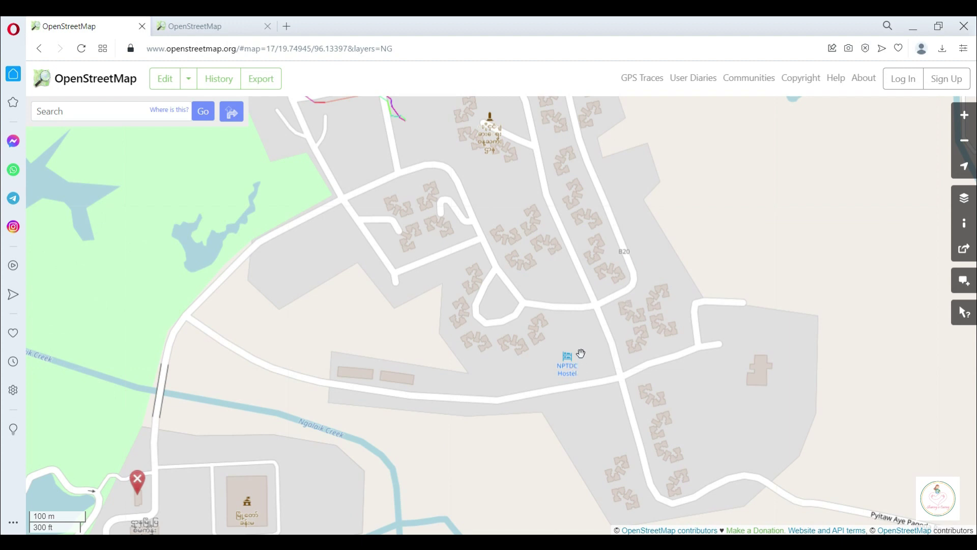
pyautogui.moveTo(571, 366); pyautogui.dragTo(606, 285)
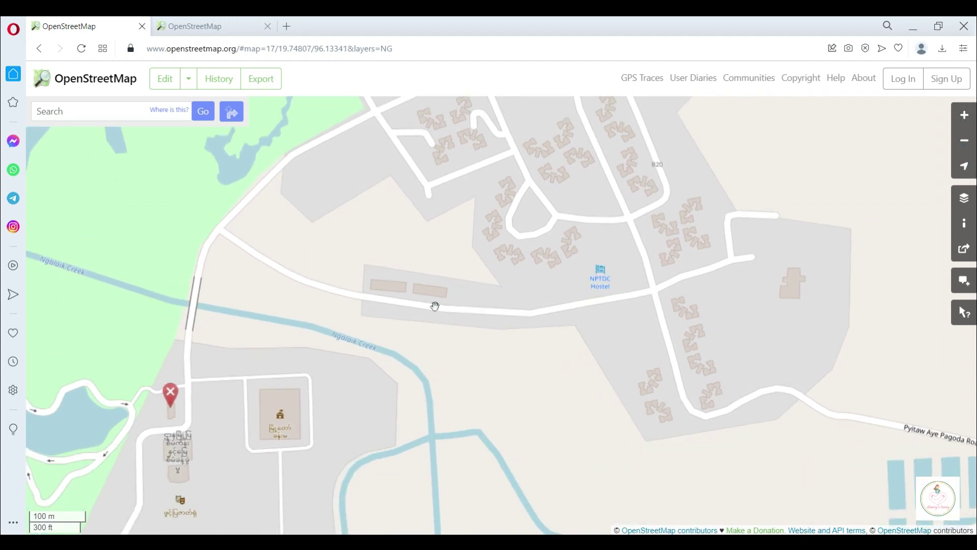
pyautogui.scroll(1, 412, 291)
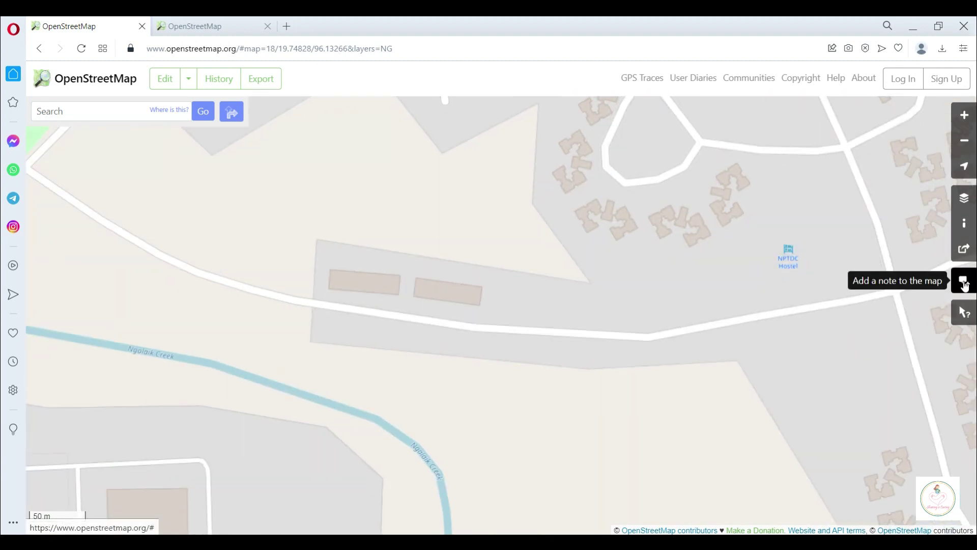
pyautogui.click(964, 284)
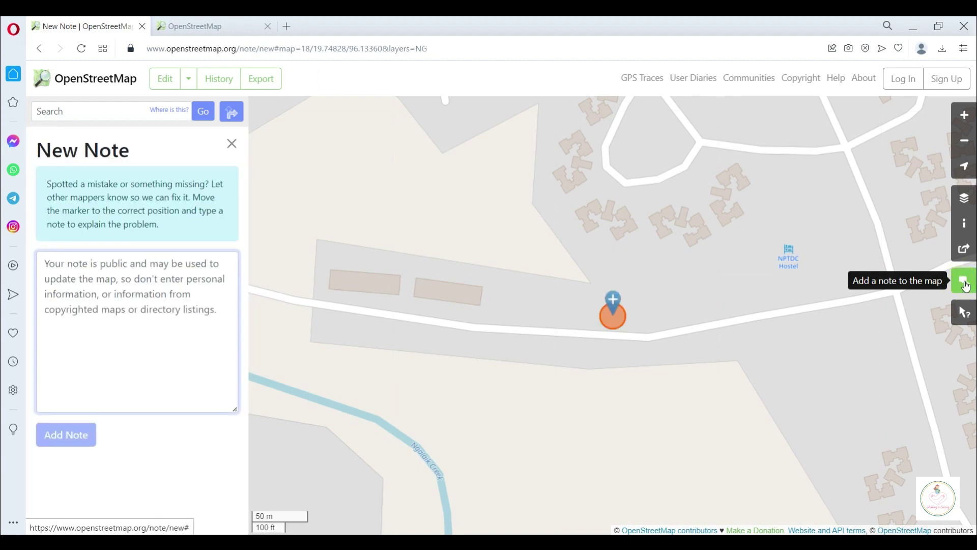
pyautogui.click(614, 301)
pyautogui.moveTo(614, 301)
pyautogui.mouseDown()
pyautogui.moveTo(441, 262)
pyautogui.moveTo(447, 279)
pyautogui.mouseUp()
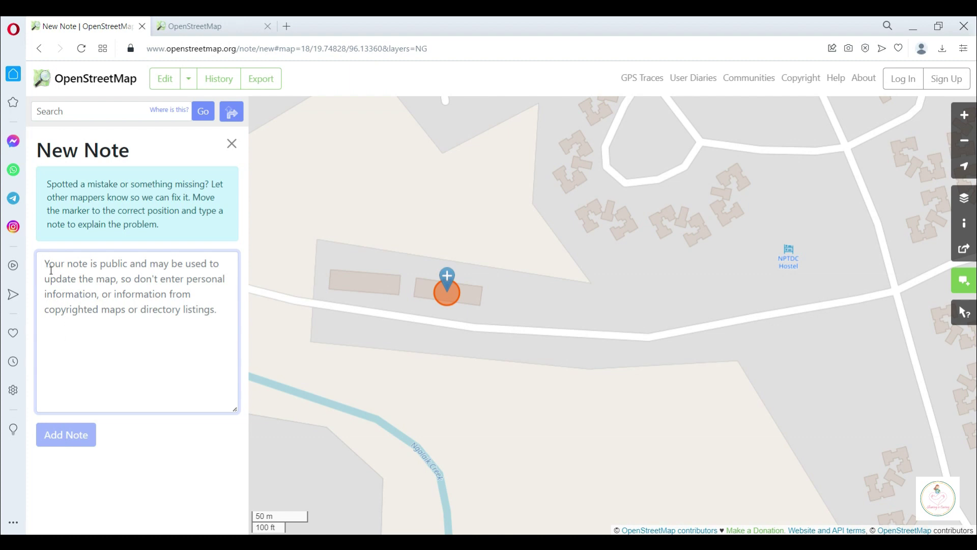
# Step: Describe the new map note as "NPTDC Hostel", add it to the map, and close its details
pyautogui.write('NPT')
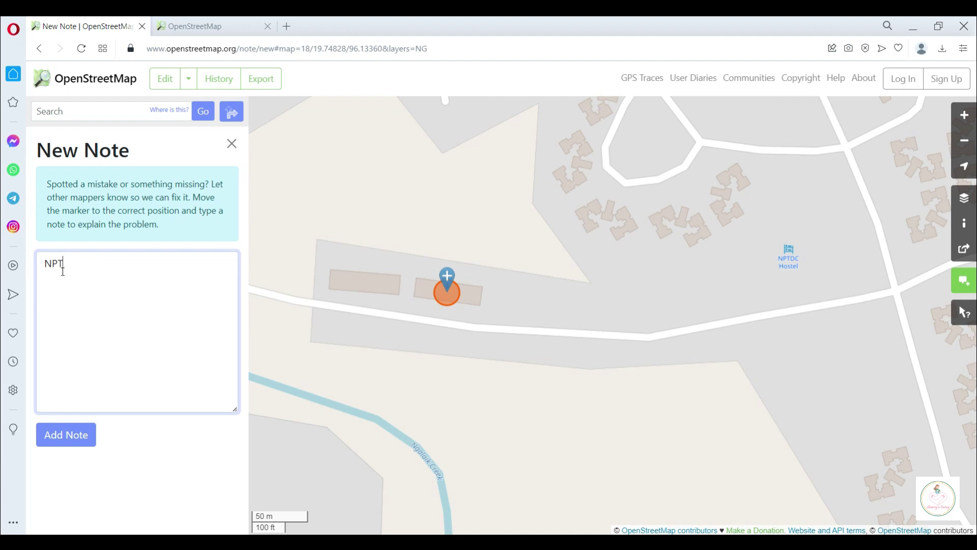
pyautogui.write('DC Hoste')
pyautogui.click(70, 442)
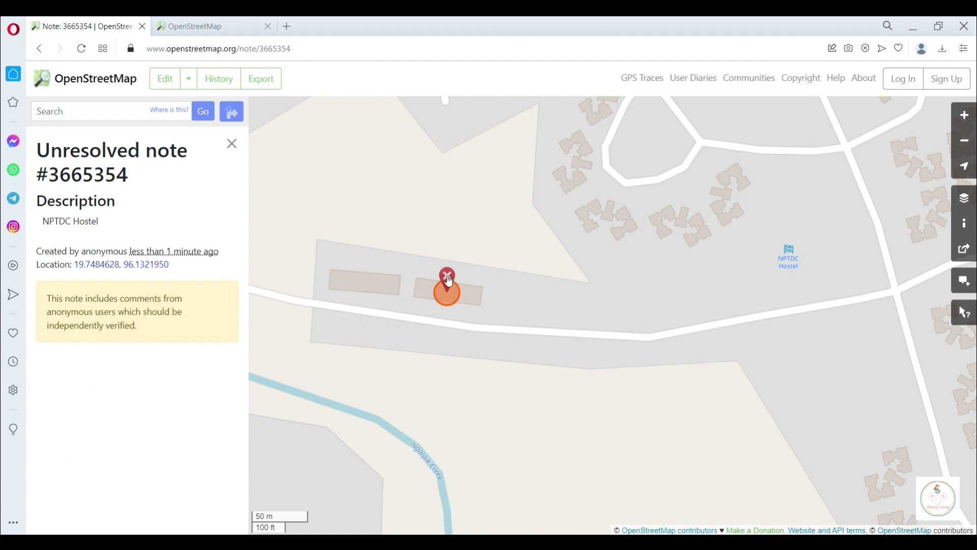
pyautogui.click(231, 144)
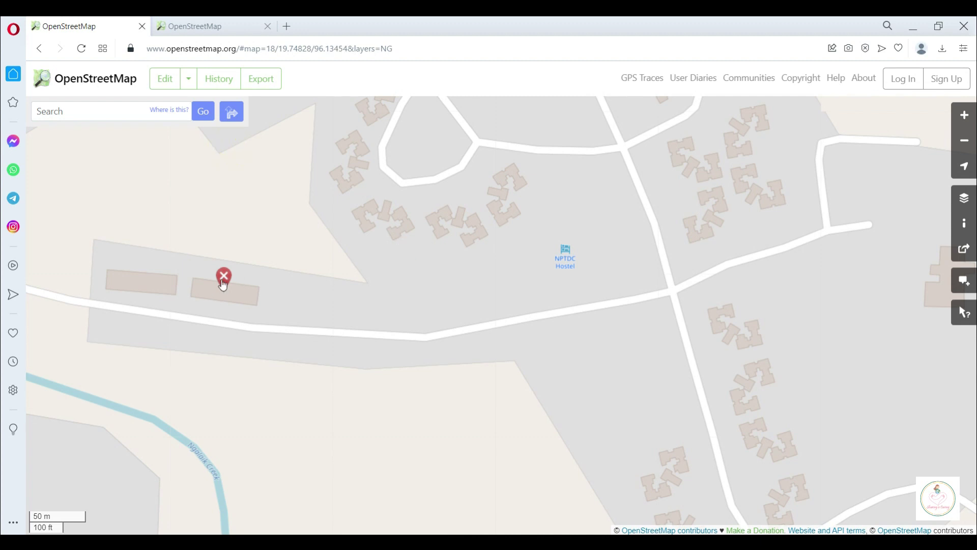
# Step: Query the map features around the residential loop road just northeast of the new note, and close the results
pyautogui.scroll(-2, 457, 336)
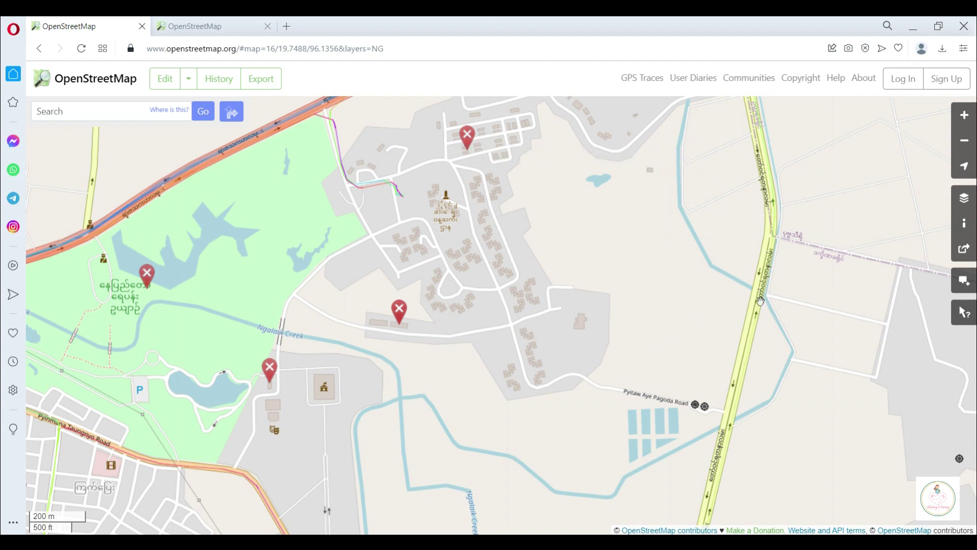
pyautogui.click(966, 314)
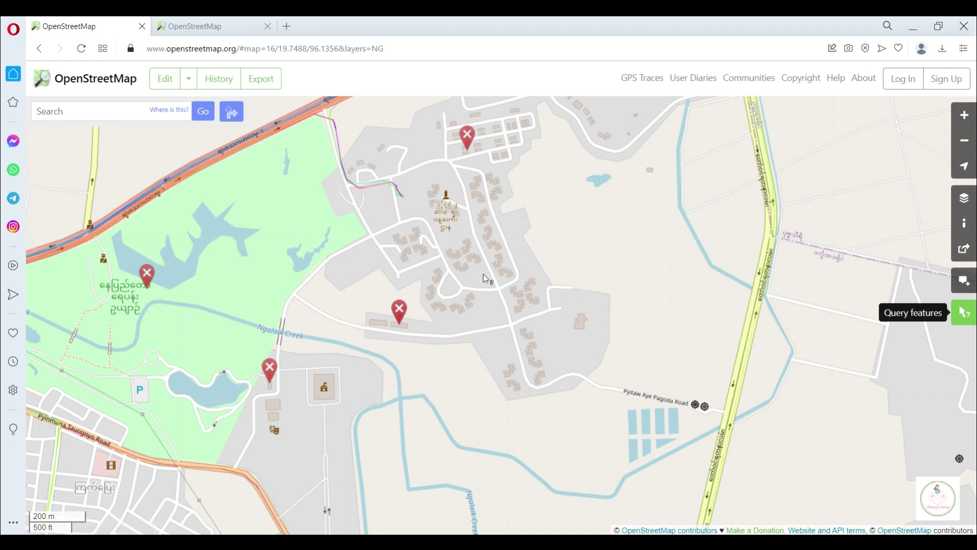
pyautogui.click(450, 291)
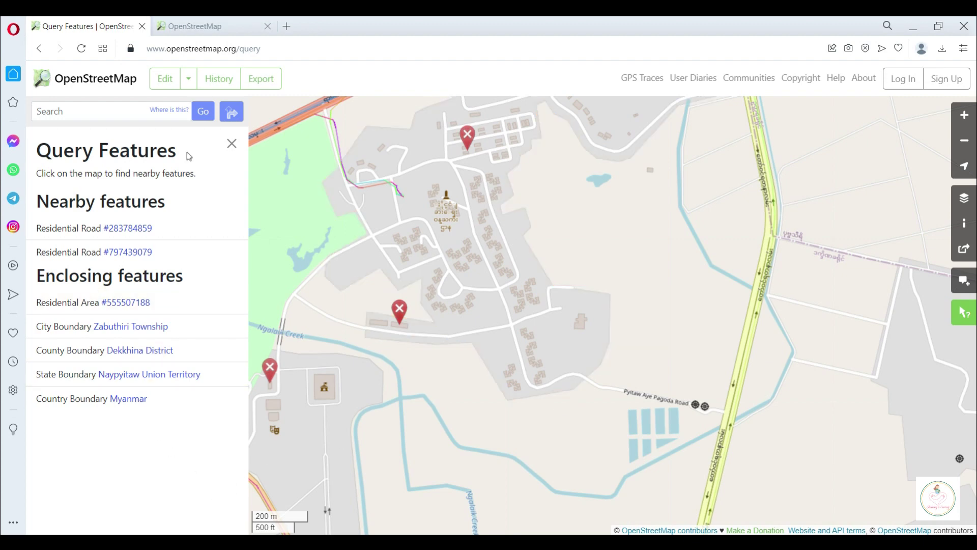
pyautogui.click(232, 145)
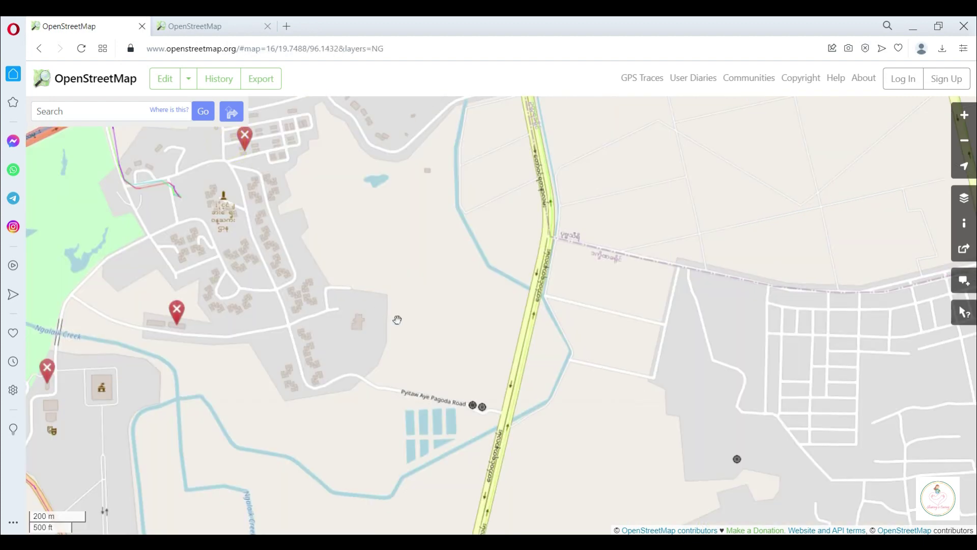
# Step: Switch to the other map tab, query the features at the hospital in the large yellow compound, and close the results
pyautogui.hotkey('ctrl', 'Tab')
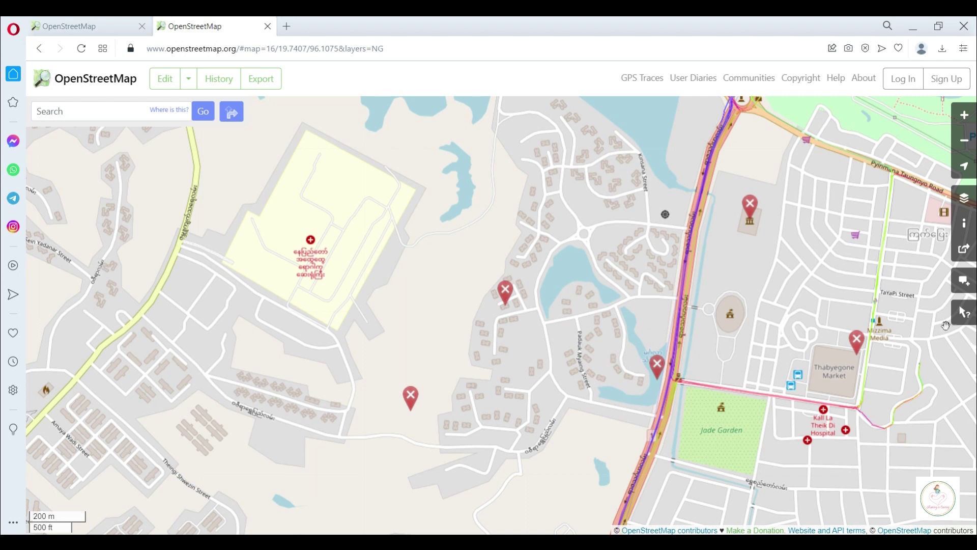
pyautogui.click(964, 313)
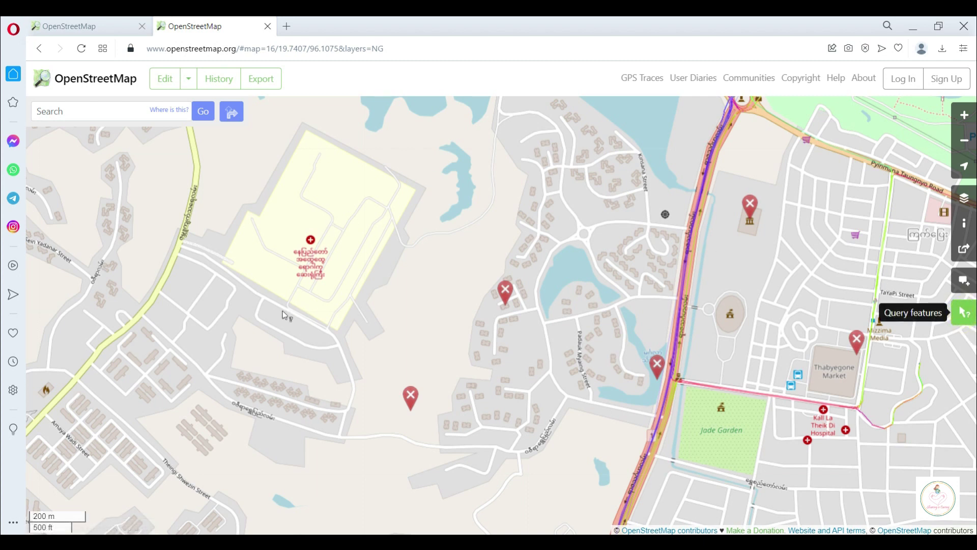
pyautogui.click(317, 222)
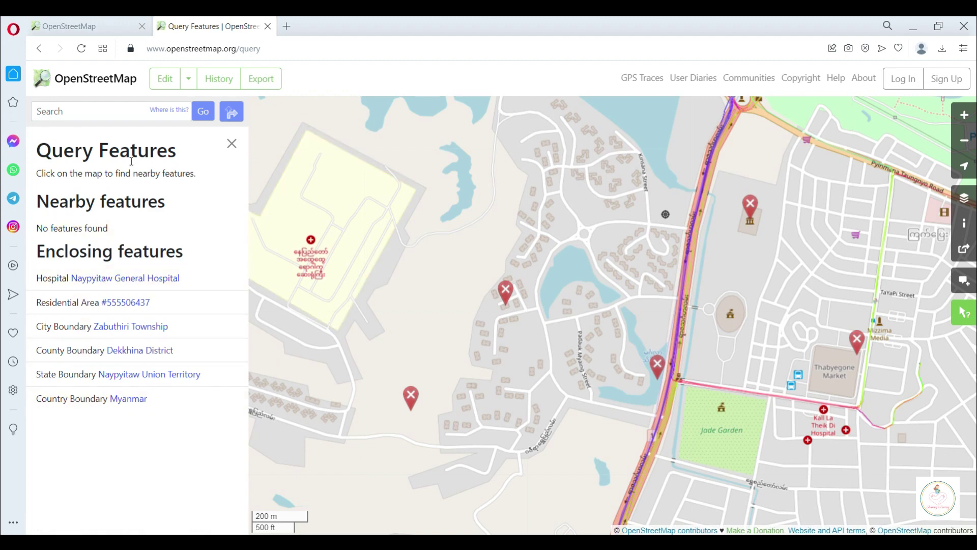
pyautogui.click(232, 147)
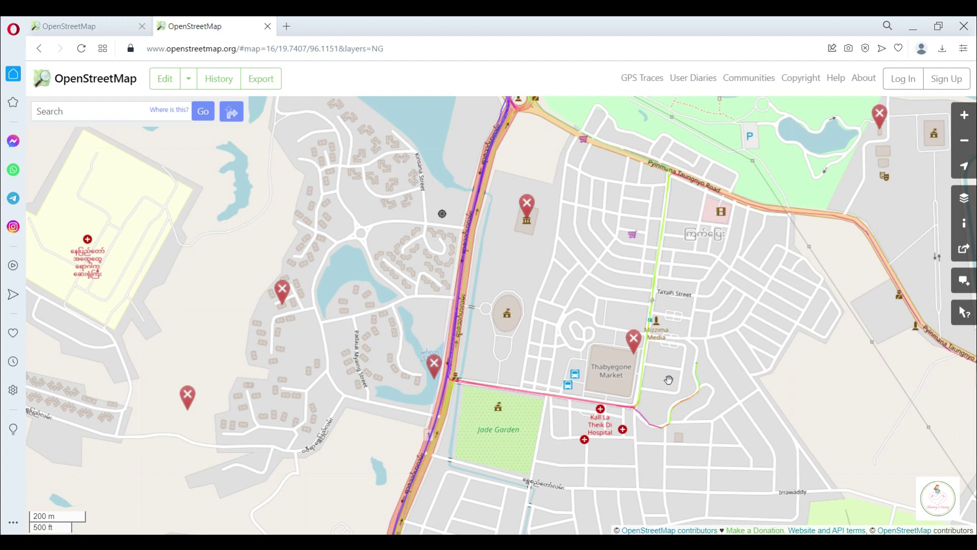